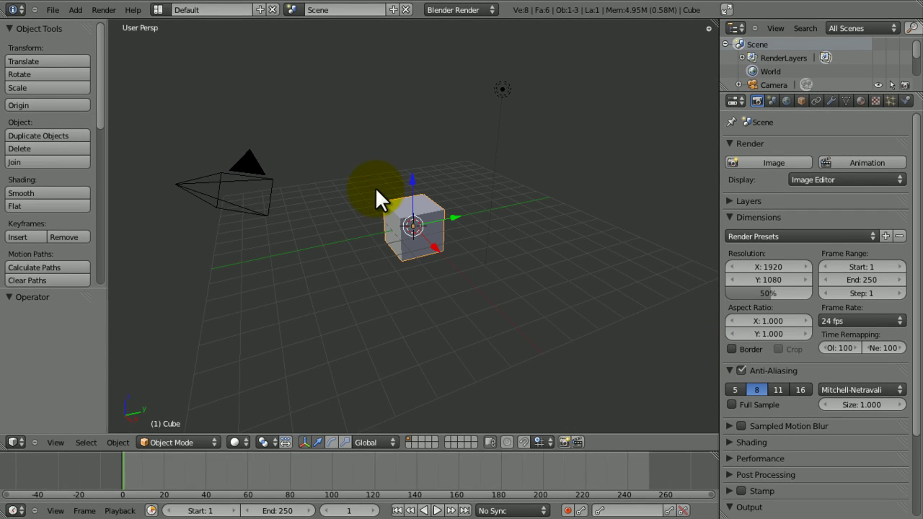
Delete the default cube and add a plane scaled up to a larger size.
{"action": "key", "text": "x"}
{"action": "left_click", "coordinate": [394, 207]}
{"action": "key", "text": "shift+a"}
{"action": "mouse_move", "coordinate": [402, 210]}
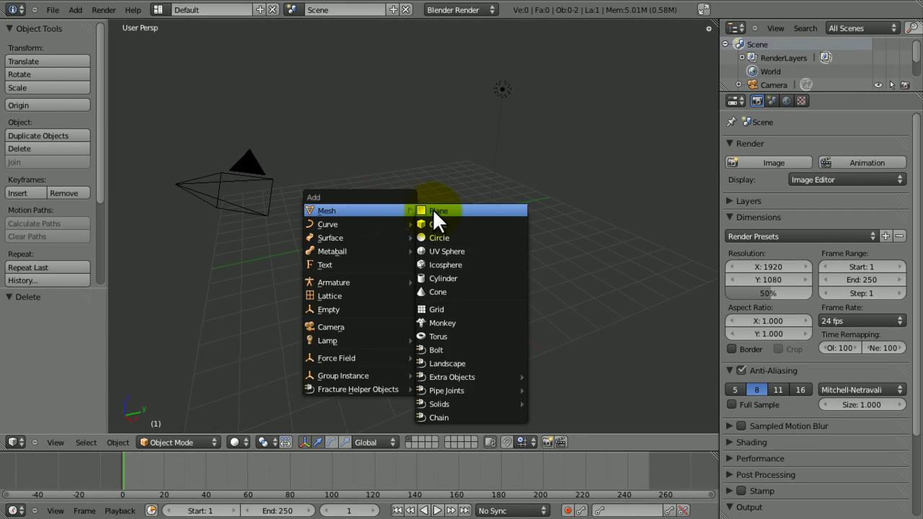
{"action": "left_click", "coordinate": [434, 209]}
{"action": "key", "text": "s"}
{"action": "left_click", "coordinate": [615, 368]}
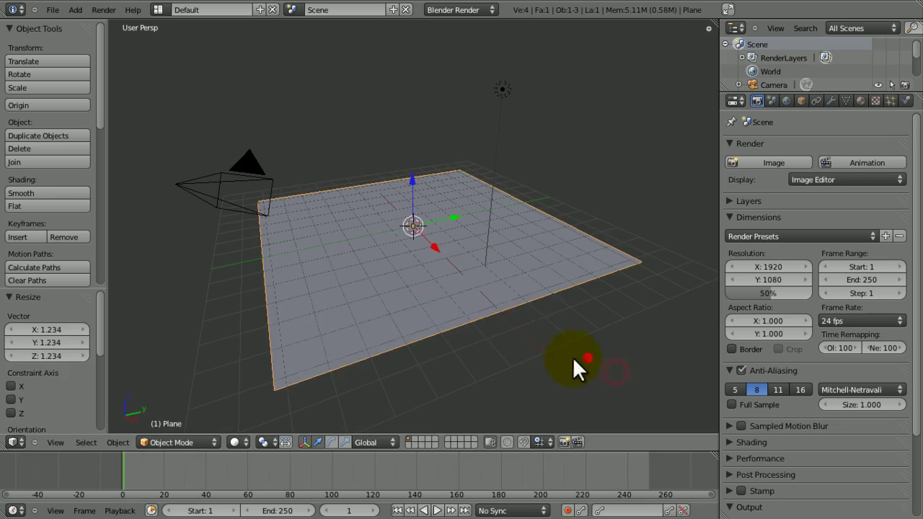
{"action": "middle_click_drag", "start_coordinate": [572, 357], "coordinate": [449, 274]}
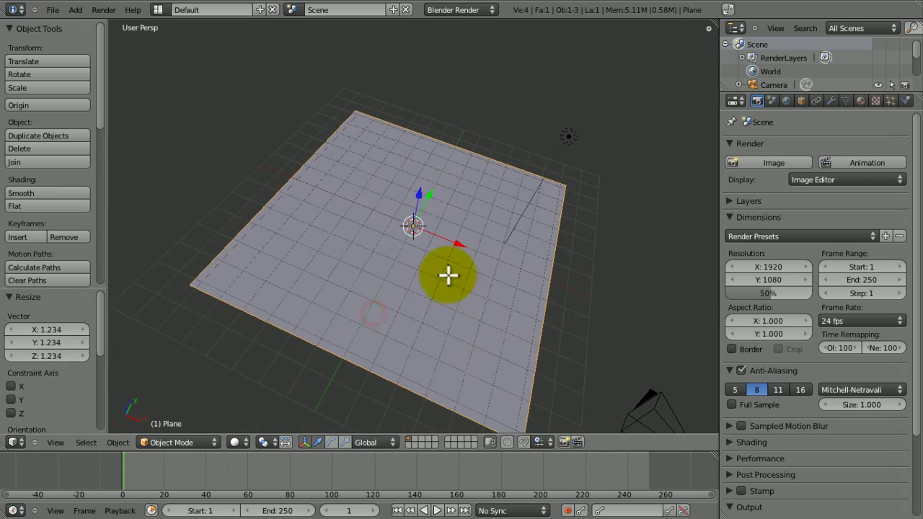
Subdivide the plane four times in Edit Mode into a 256-face grid.
{"action": "key", "text": "Tab"}
{"action": "key", "text": "w"}
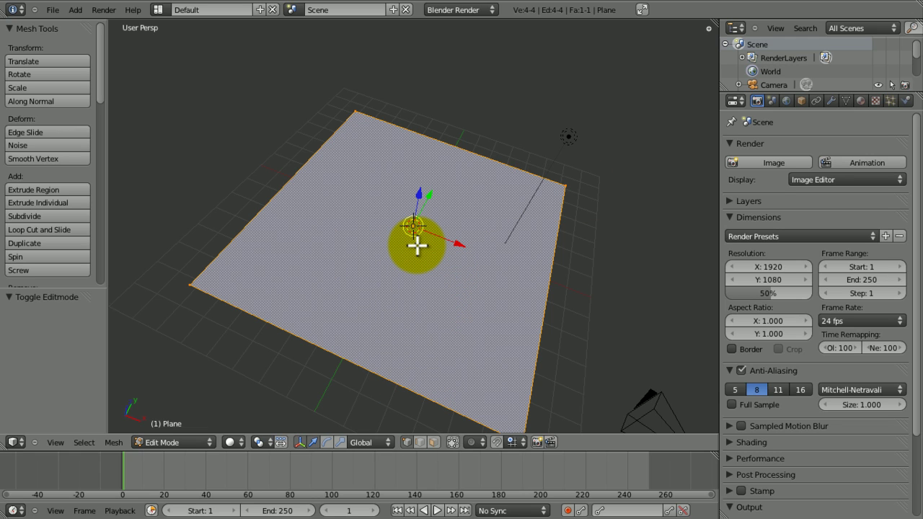
{"action": "key", "text": "w"}
{"action": "left_click", "coordinate": [417, 246]}
{"action": "key", "text": "w"}
{"action": "left_click", "coordinate": [417, 246]}
{"action": "key", "text": "w"}
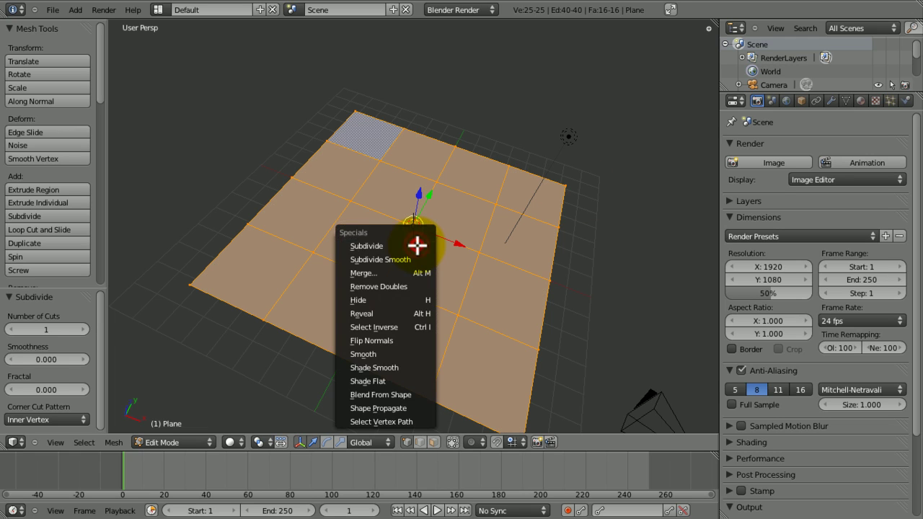
{"action": "left_click", "coordinate": [417, 246]}
{"action": "middle_click_drag", "start_coordinate": [409, 246], "coordinate": [461, 148]}
{"action": "key", "text": "w"}
{"action": "left_click", "coordinate": [396, 216]}
Add a Catmull-Clark Subdivision Surface modifier with View and Render subdivisions at 3.
{"action": "key", "text": "Tab"}
{"action": "left_click", "coordinate": [831, 100]}
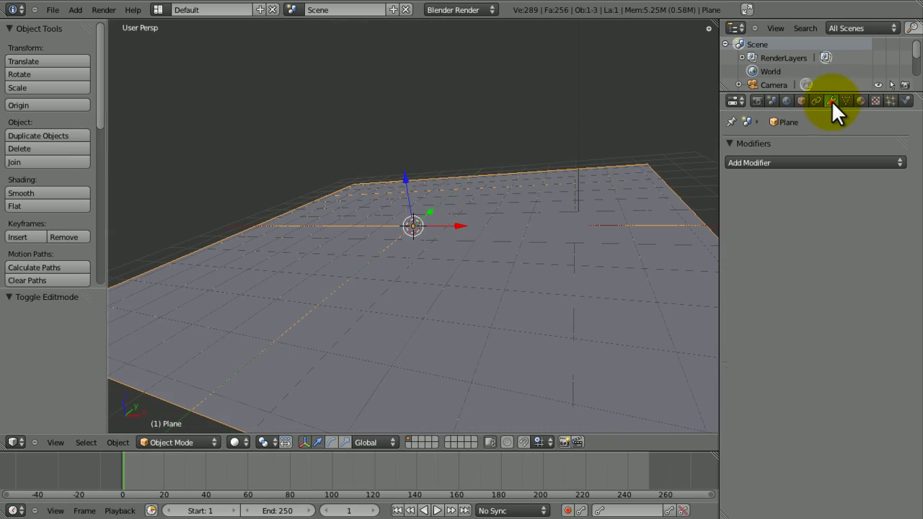
{"action": "left_click", "coordinate": [817, 160]}
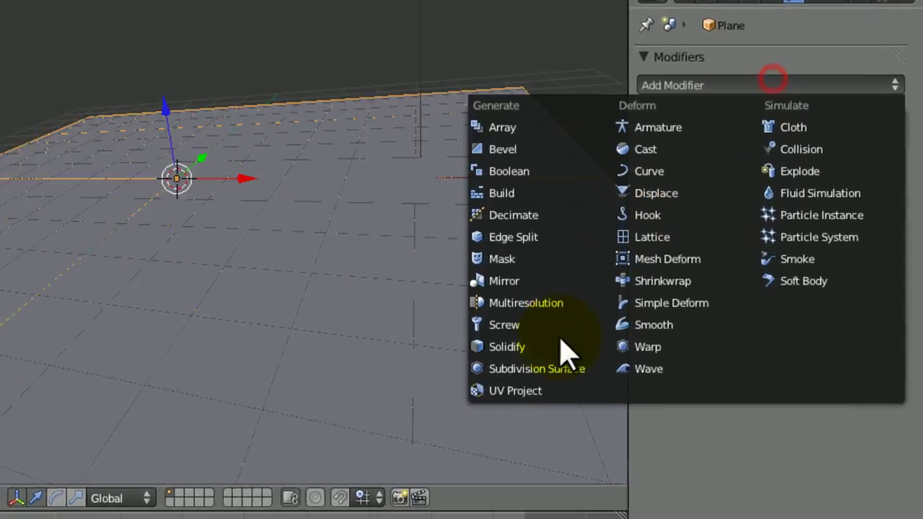
{"action": "left_click", "coordinate": [645, 355]}
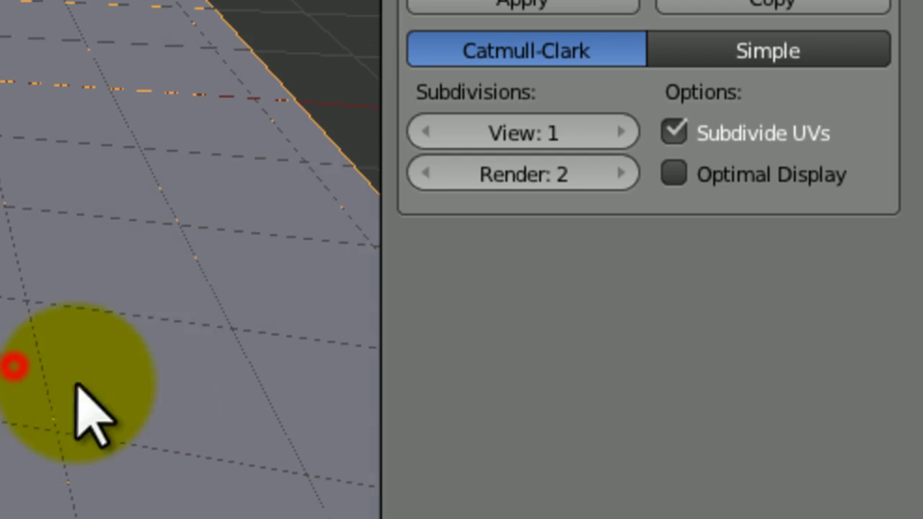
{"action": "left_click", "coordinate": [613, 130]}
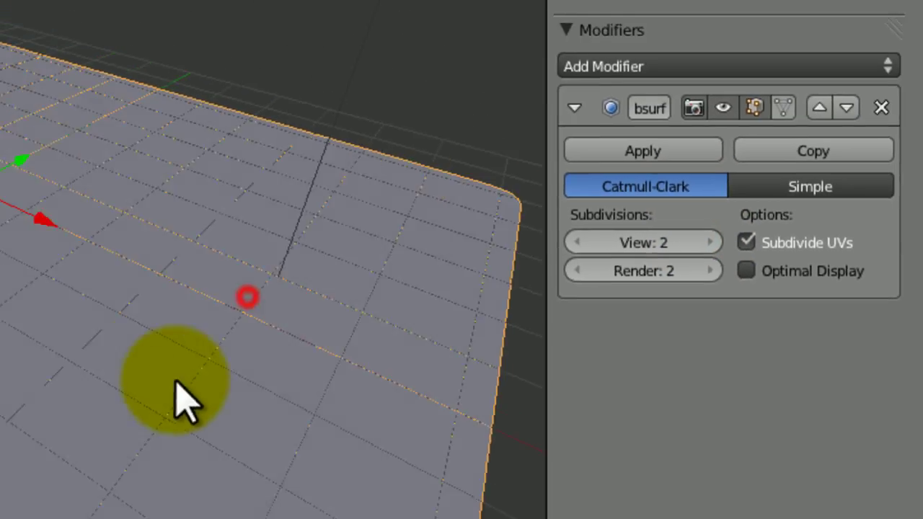
{"action": "middle_click_drag", "start_coordinate": [184, 404], "coordinate": [349, 245]}
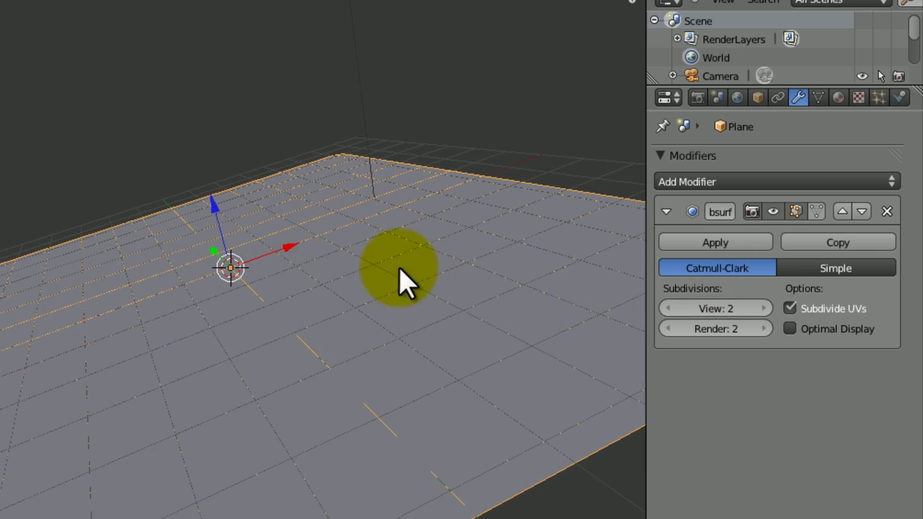
{"action": "middle_click_drag", "start_coordinate": [398, 269], "coordinate": [315, 361]}
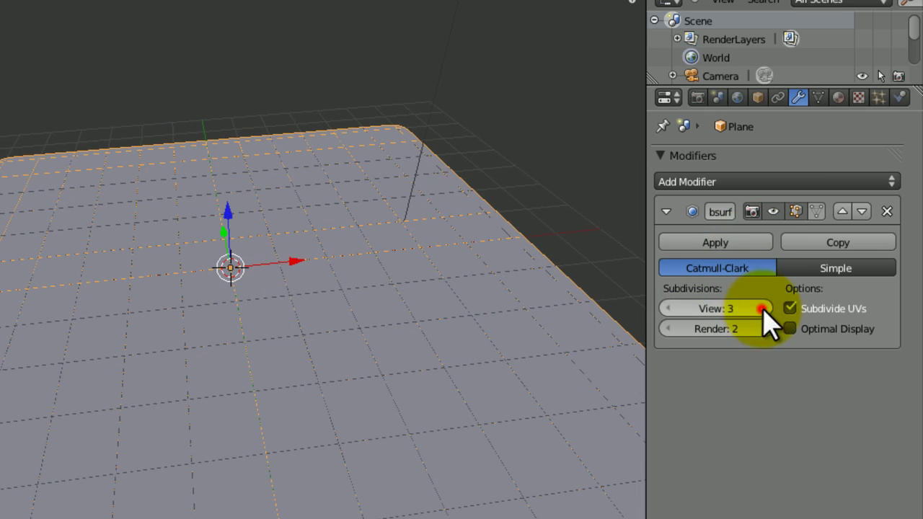
{"action": "left_click", "coordinate": [763, 328]}
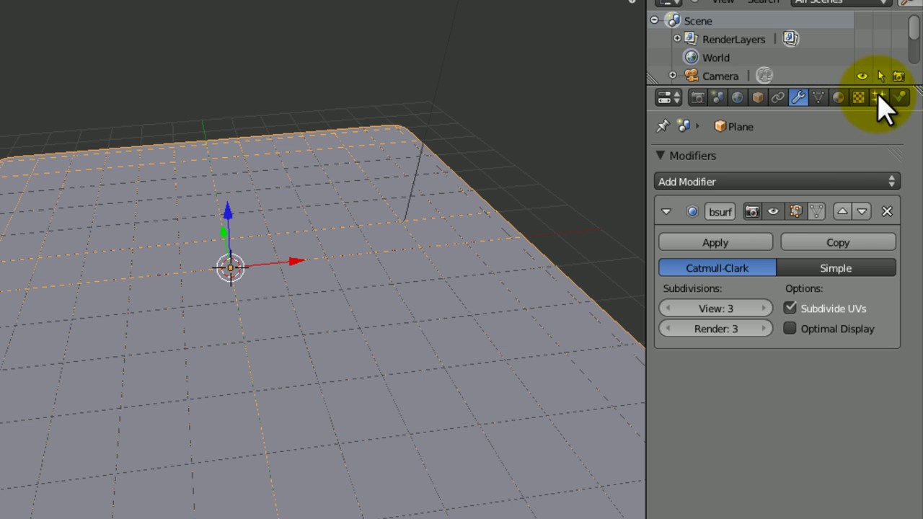
Assign a material to the plane and name it Ground.
{"action": "left_click", "coordinate": [859, 98]}
{"action": "left_click", "coordinate": [839, 97]}
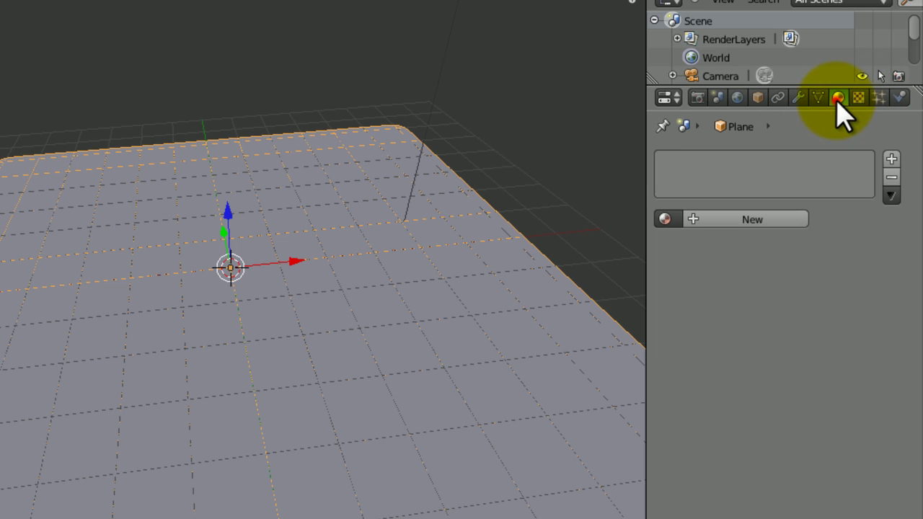
{"action": "left_click", "coordinate": [663, 219]}
{"action": "left_click", "coordinate": [692, 246]}
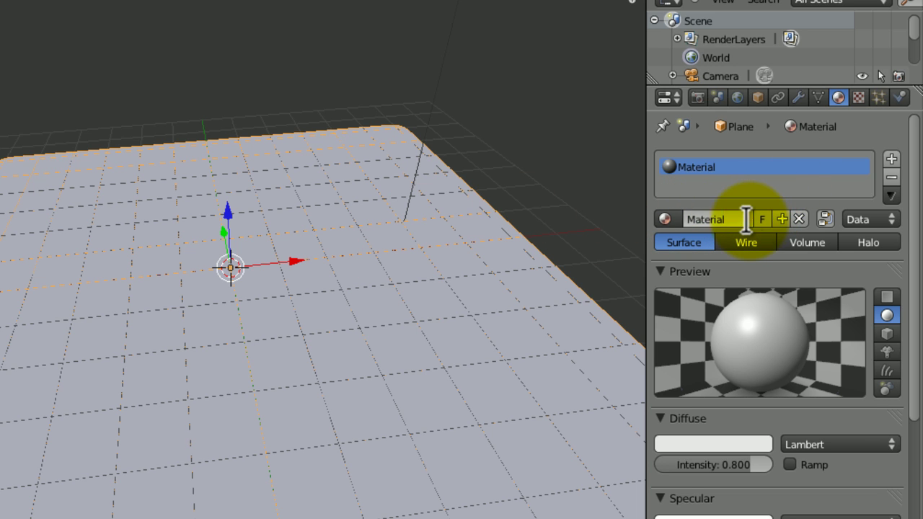
{"action": "type", "text": "een"}
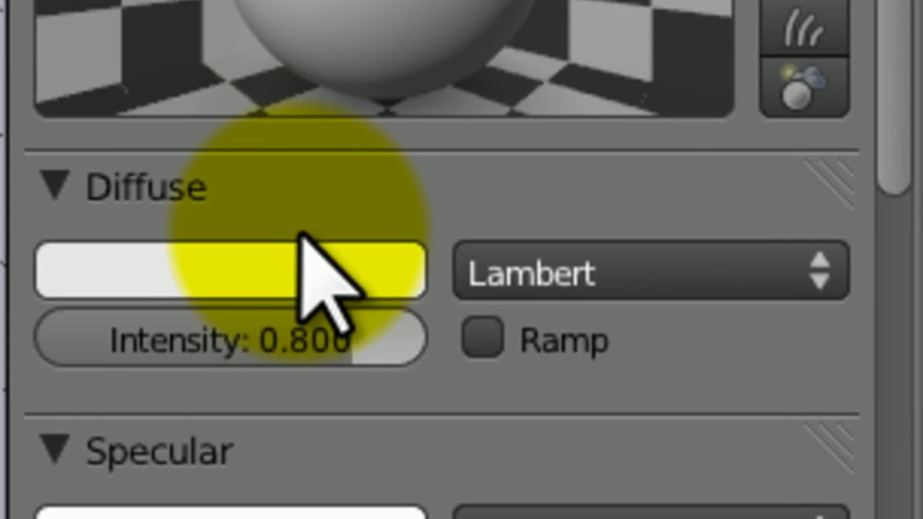
Set the Ground material's diffuse colour to a near-black dark brown.
{"action": "left_click", "coordinate": [737, 439]}
{"action": "left_click_drag", "start_coordinate": [523, 0], "coordinate": [520, 0]}
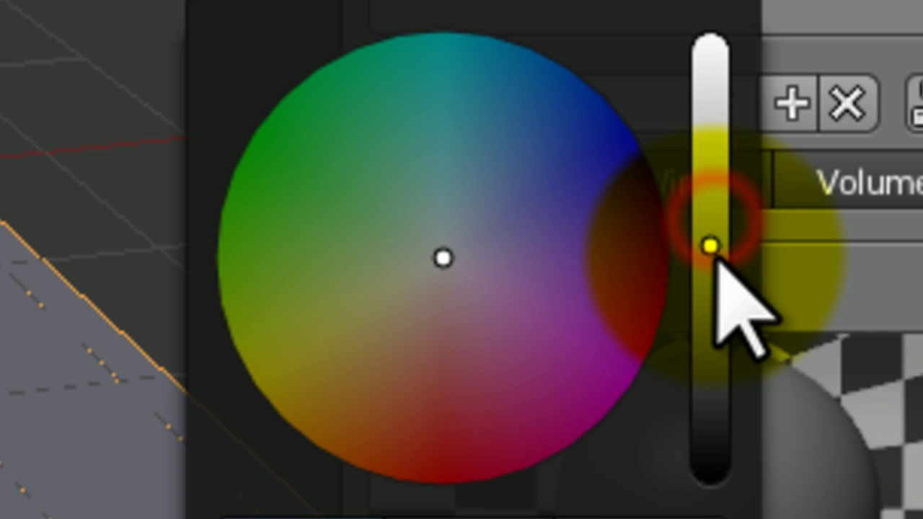
{"action": "left_click_drag", "start_coordinate": [382, 340], "coordinate": [349, 472]}
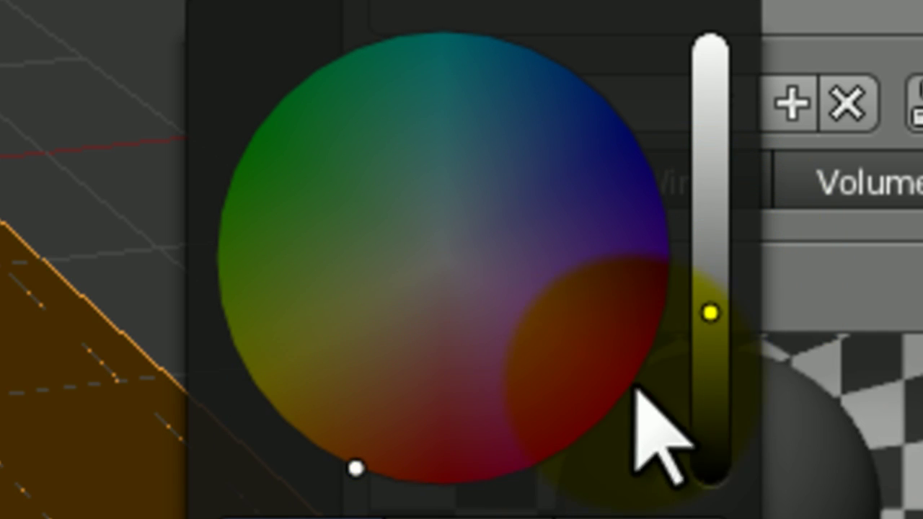
{"action": "left_click_drag", "start_coordinate": [714, 365], "coordinate": [714, 457]}
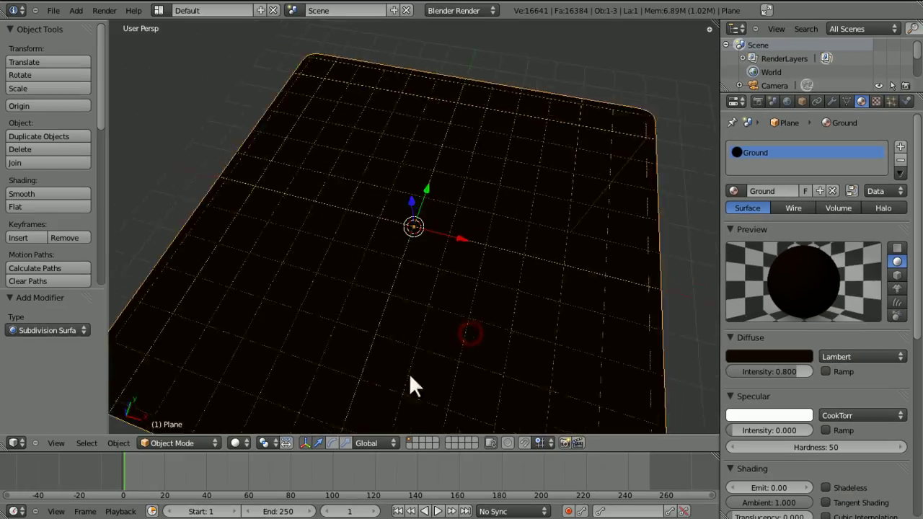
{"action": "middle_click_drag", "start_coordinate": [408, 377], "coordinate": [455, 373]}
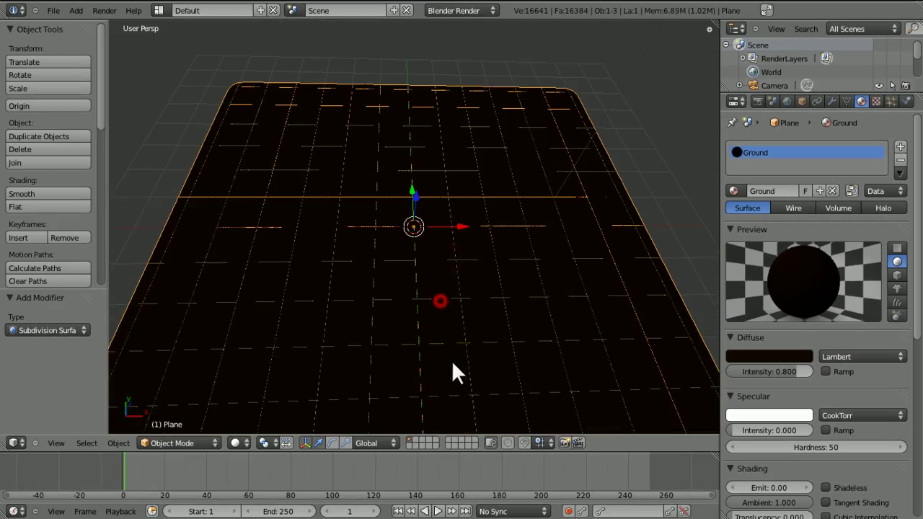
Set the Ground material's texture type to Clouds.
{"action": "left_click", "coordinate": [876, 101]}
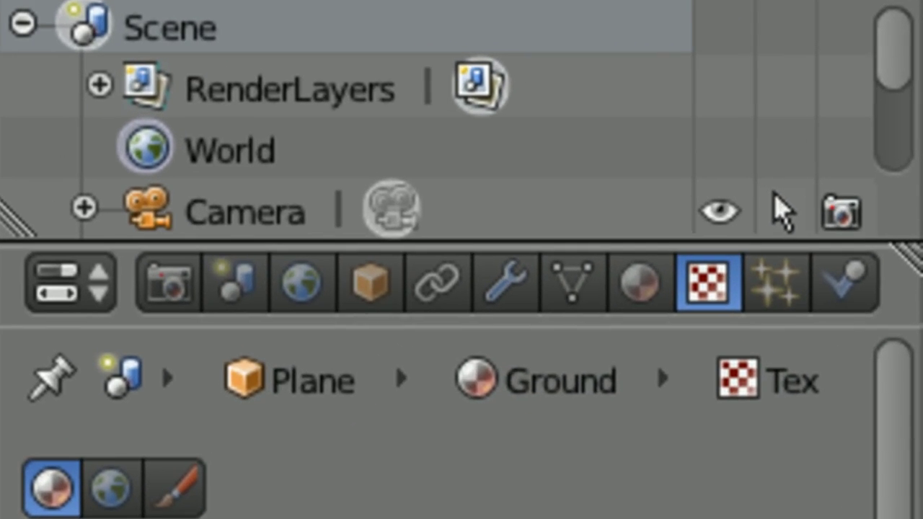
{"action": "left_click", "coordinate": [835, 260]}
{"action": "left_click", "coordinate": [582, 486]}
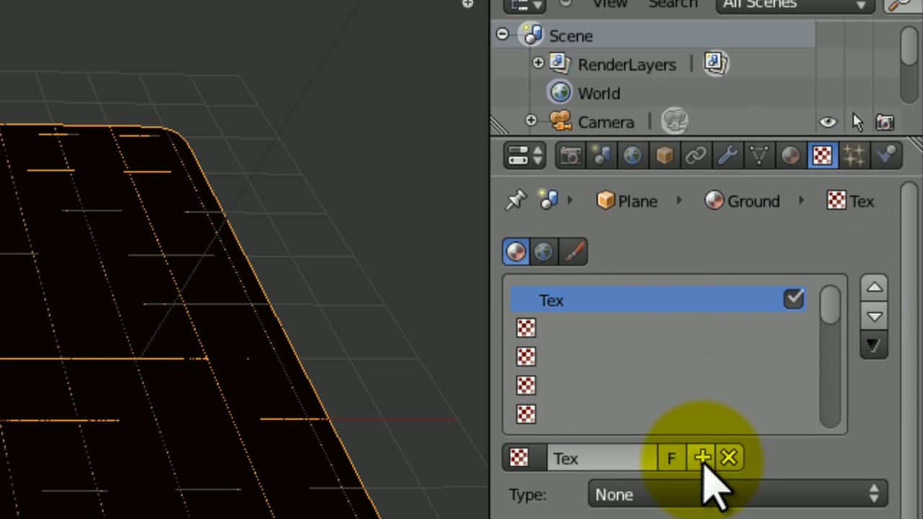
{"action": "left_click", "coordinate": [676, 492]}
{"action": "left_click", "coordinate": [676, 469]}
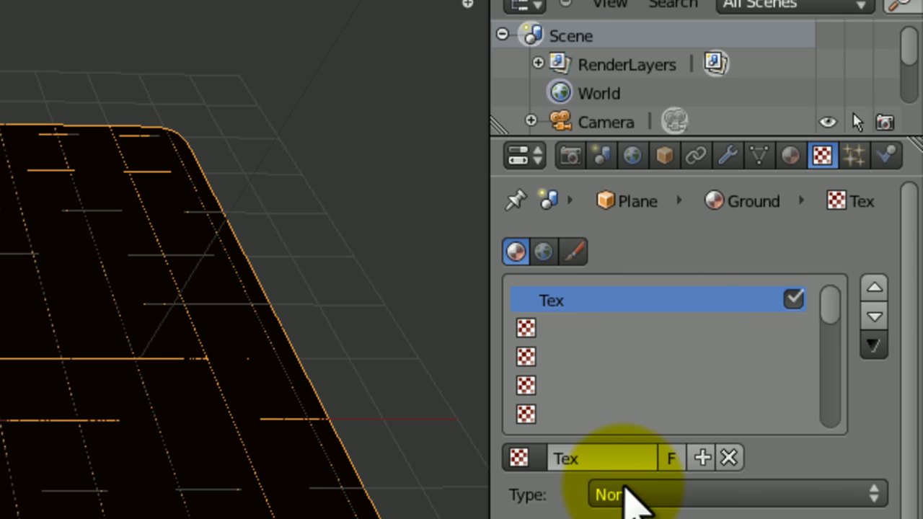
{"action": "left_click", "coordinate": [625, 496]}
{"action": "left_click", "coordinate": [662, 394]}
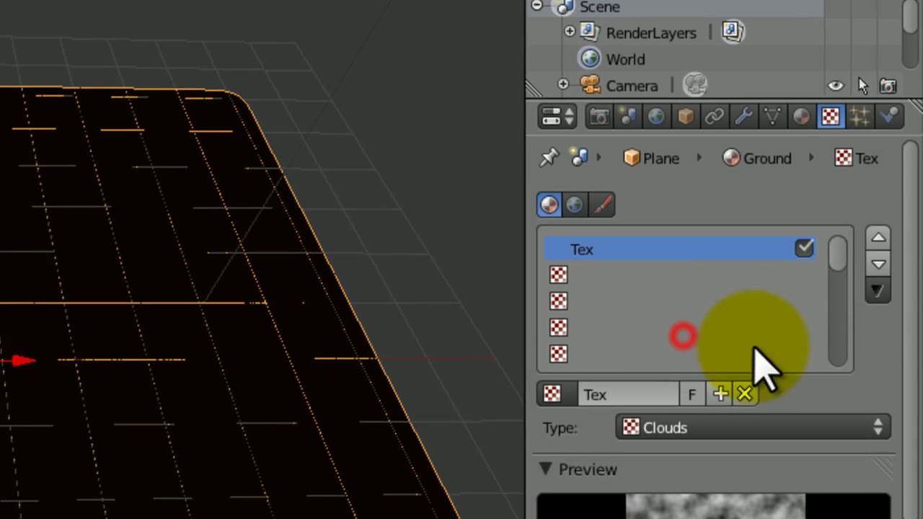
Set the Clouds noise depth to 0 and size to 0.25.
{"action": "scroll", "coordinate": [803, 350], "scroll_direction": "down", "scroll_amount": 5}
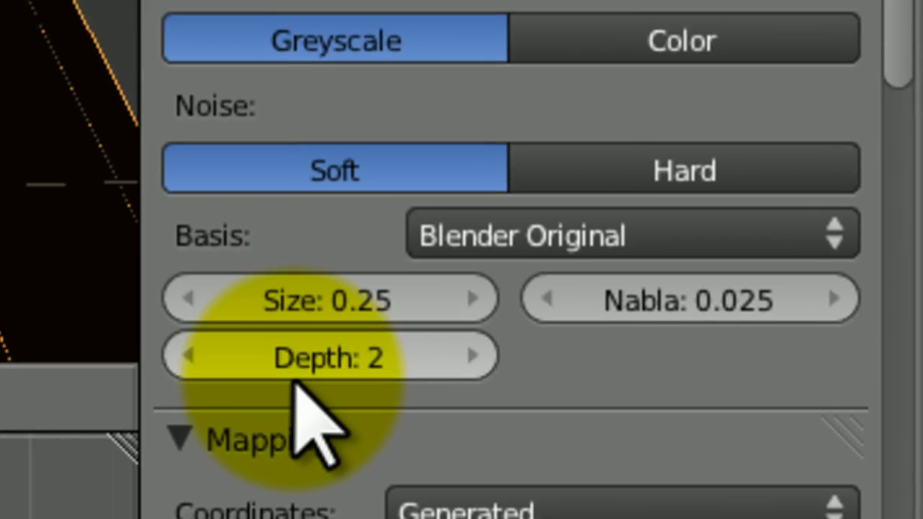
{"action": "left_click_drag", "start_coordinate": [306, 358], "coordinate": [295, 359]}
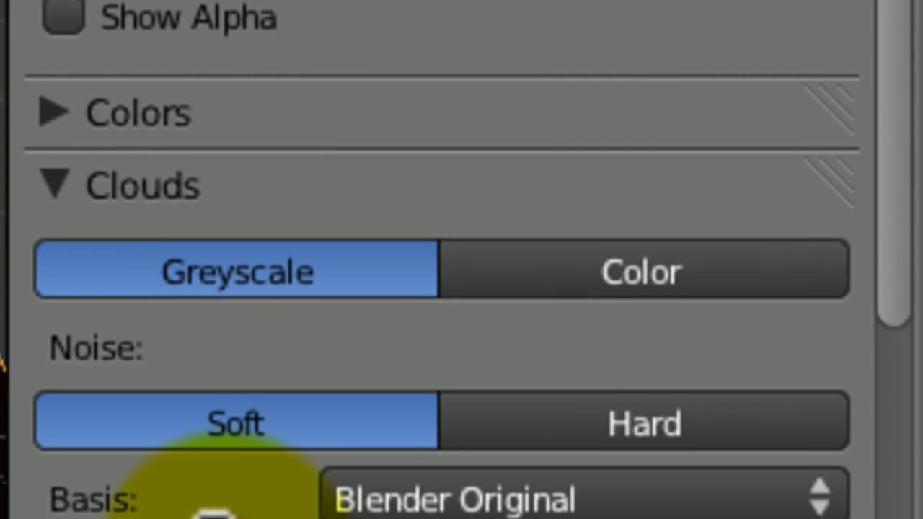
{"action": "left_click", "coordinate": [213, 310]}
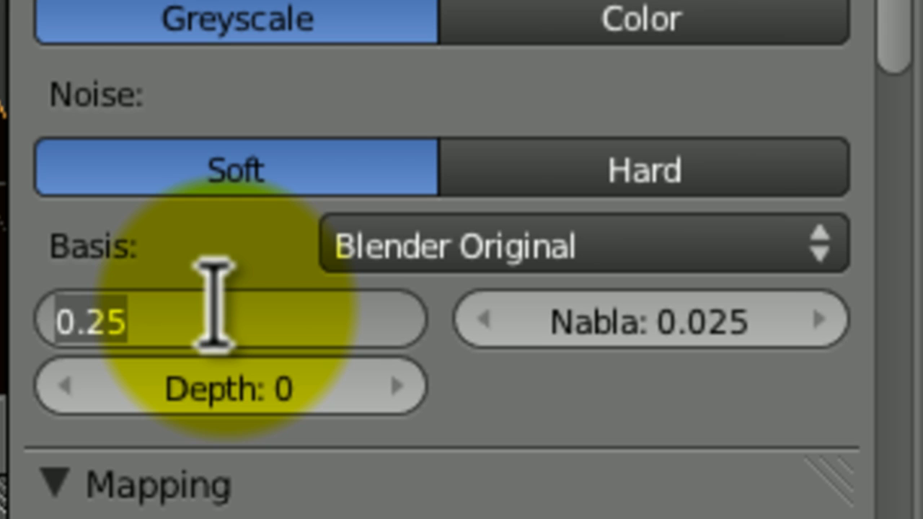
{"action": "key", "text": "Return"}
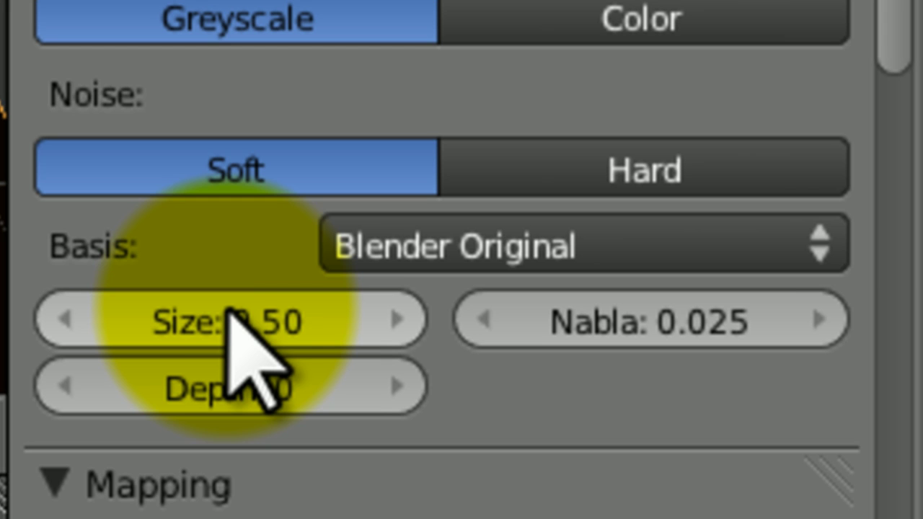
{"action": "left_click", "coordinate": [227, 307]}
{"action": "type", "text": "."}
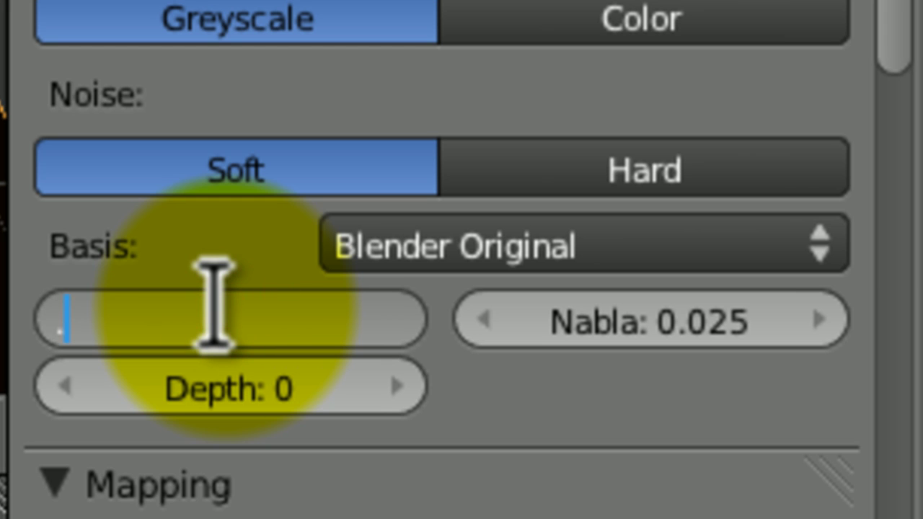
{"action": "type", "text": "25"}
{"action": "key", "text": "Return"}
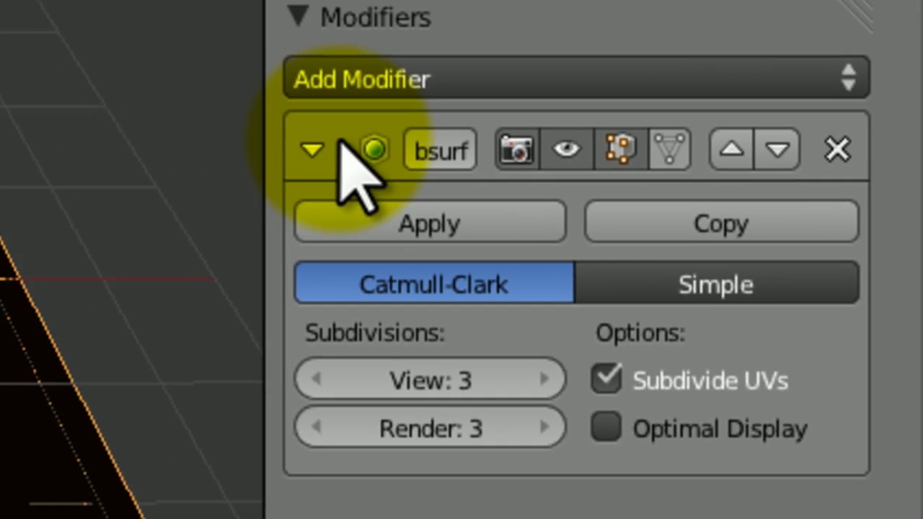
Add a Displace modifier to the plane driven by the Tex clouds texture.
{"action": "left_click", "coordinate": [530, 194]}
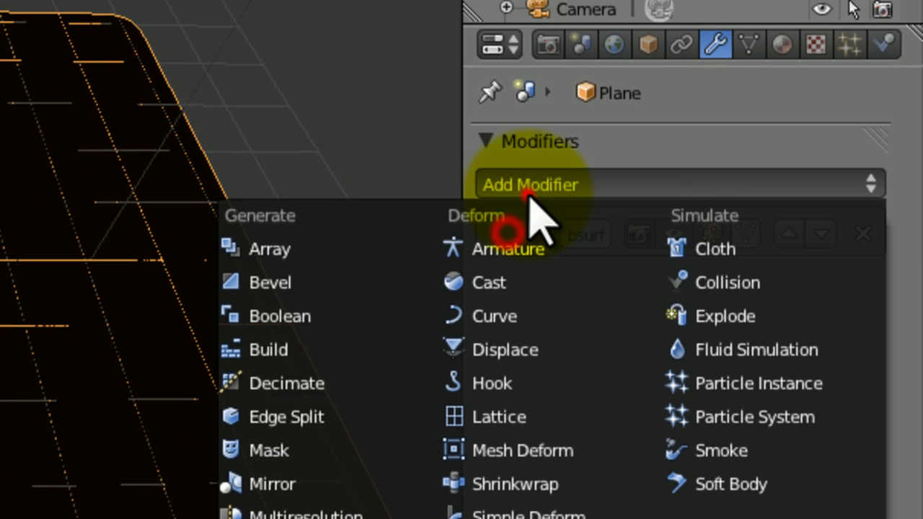
{"action": "left_click", "coordinate": [505, 349]}
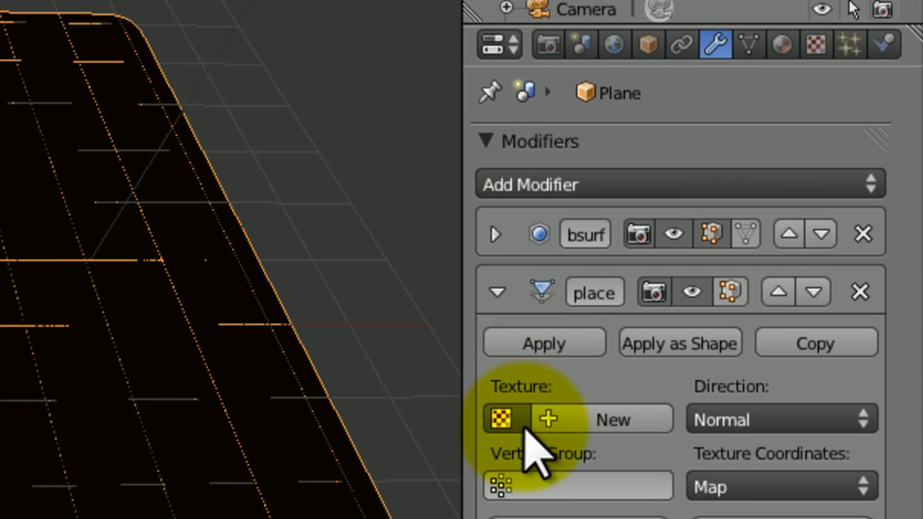
{"action": "left_click", "coordinate": [513, 420]}
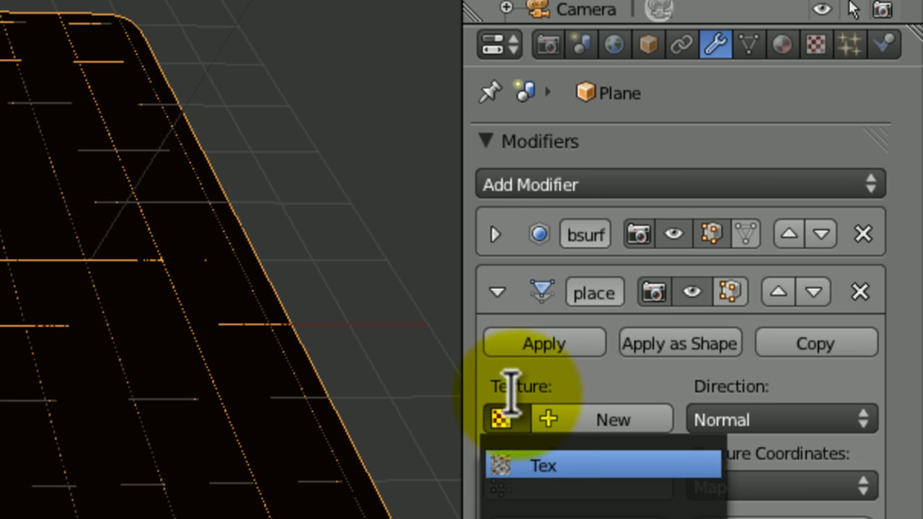
{"action": "left_click", "coordinate": [495, 465]}
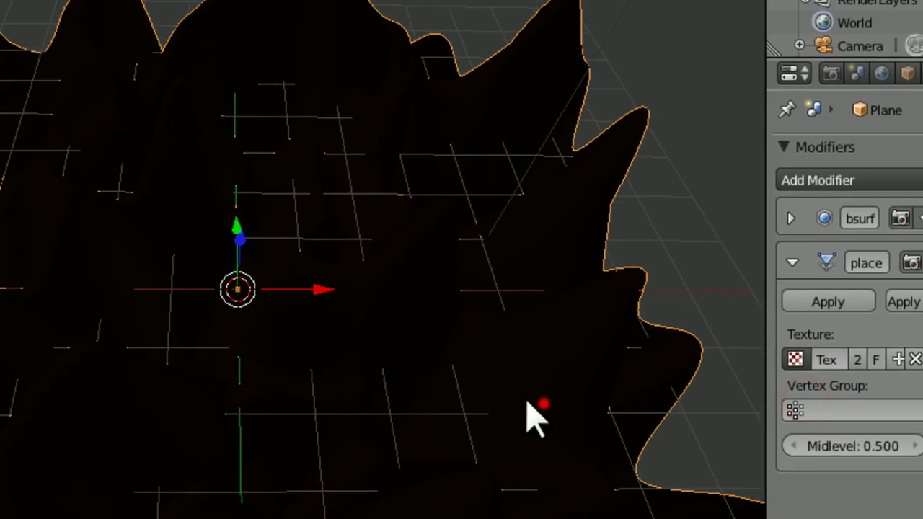
{"action": "middle_click_drag", "start_coordinate": [531, 411], "coordinate": [485, 423]}
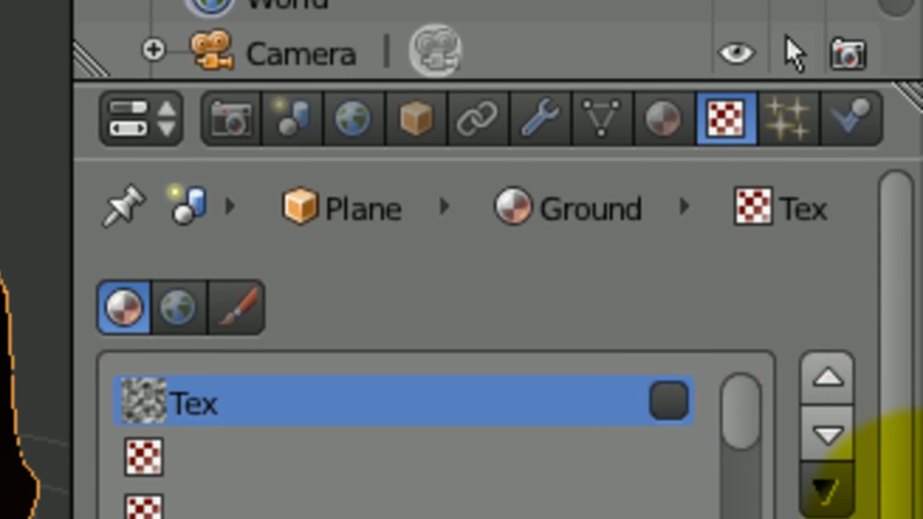
{"action": "scroll", "coordinate": [919, 403], "scroll_direction": "down", "scroll_amount": 5}
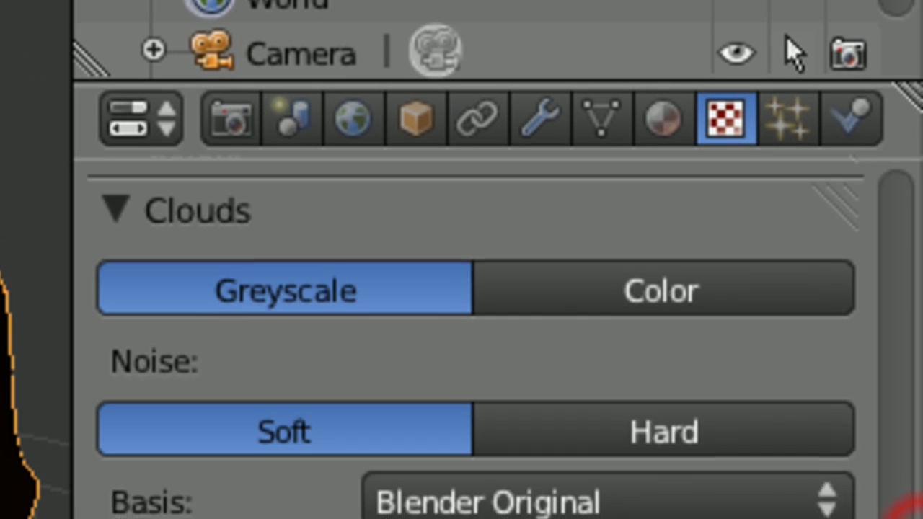
{"action": "scroll", "coordinate": [476, 346], "scroll_direction": "up", "scroll_amount": 6}
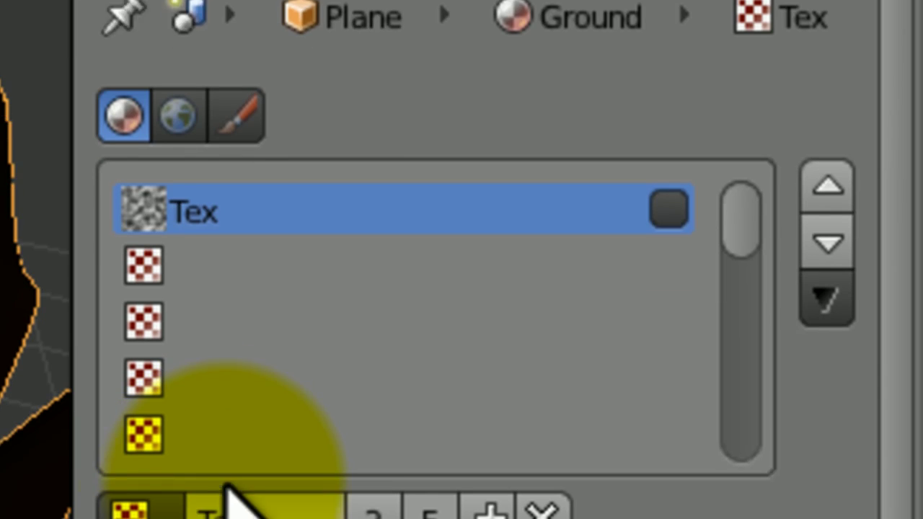
Rename the displacement texture from Tex to Disp.
{"action": "left_click", "coordinate": [226, 403]}
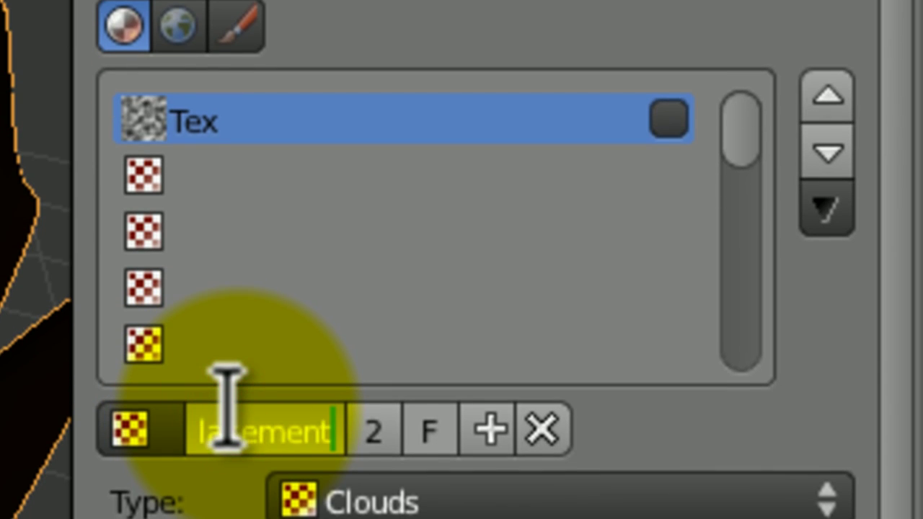
{"action": "type", "text": "Displacement"}
{"action": "key", "text": "Return"}
{"action": "left_click", "coordinate": [253, 426]}
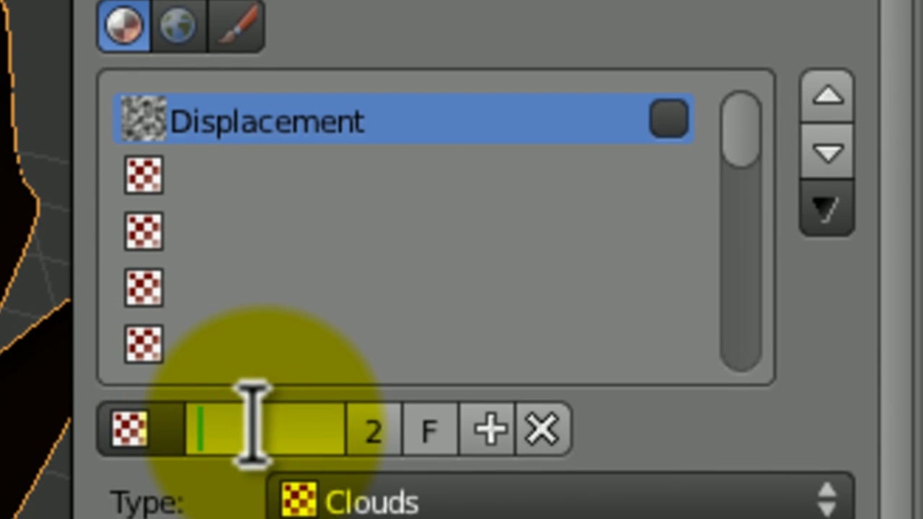
{"action": "type", "text": "Dis"}
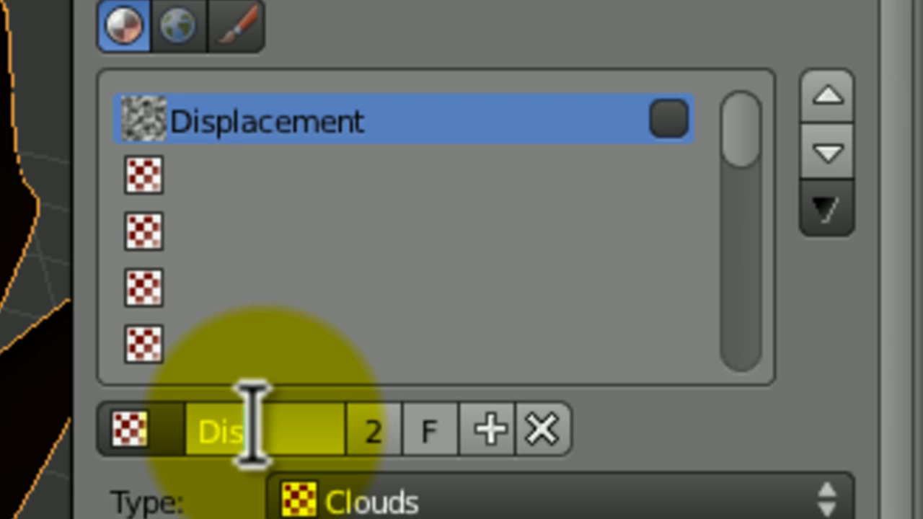
{"action": "type", "text": "p"}
{"action": "key", "text": "Return"}
Lower the Displace strength to about 0.017, checking the result in Front Ortho view.
{"action": "scroll", "coordinate": [476, 7], "scroll_direction": "up", "scroll_amount": 3, "text": "ctrl"}
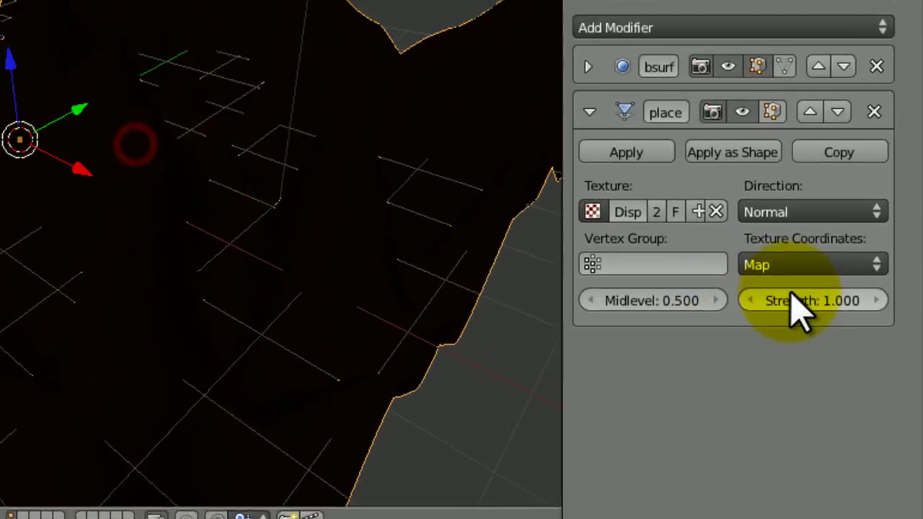
{"action": "left_click_drag", "start_coordinate": [792, 294], "coordinate": [758, 305]}
{"action": "left_click_drag", "start_coordinate": [508, 249], "coordinate": [495, 257]}
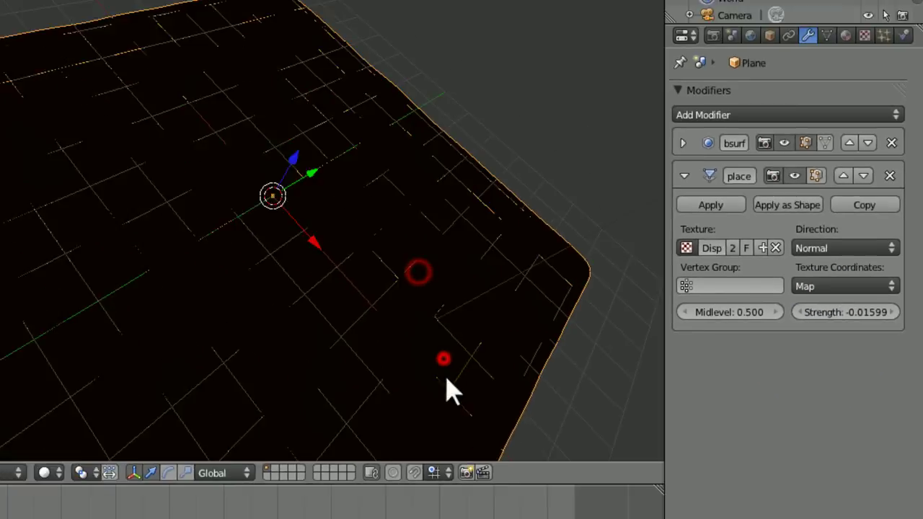
{"action": "middle_click_drag", "start_coordinate": [546, 378], "coordinate": [574, 205]}
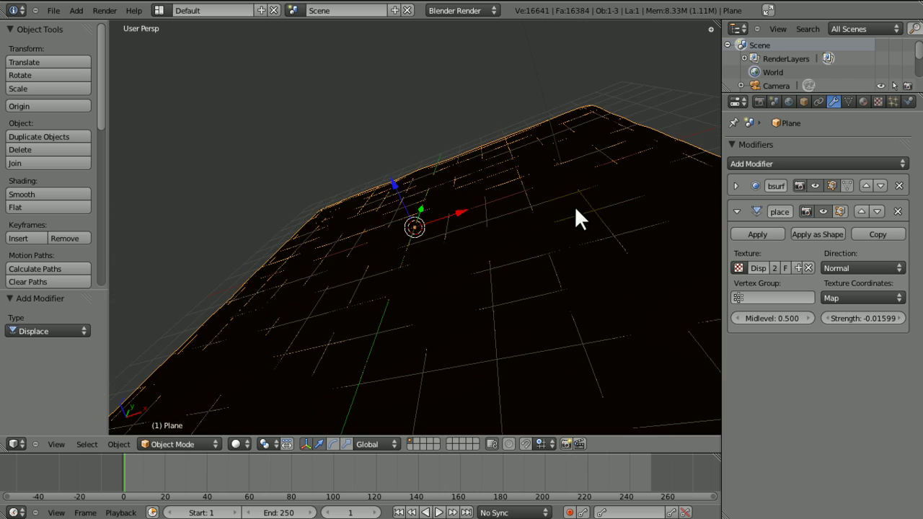
{"action": "key", "text": "KP_1"}
{"action": "key", "text": "KP_5"}
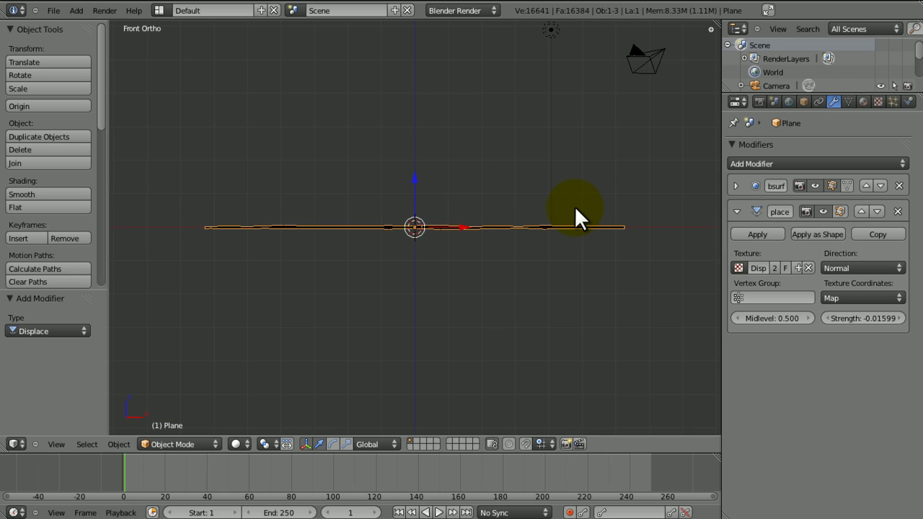
{"action": "left_click", "coordinate": [568, 202]}
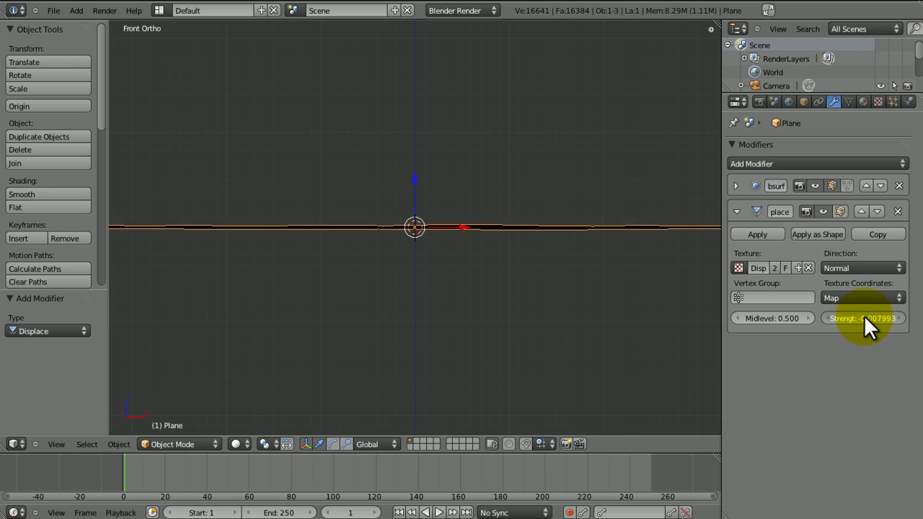
{"action": "mouse_move", "coordinate": [859, 315]}
{"action": "left_mouse_down"}
{"action": "mouse_move", "coordinate": [857, 325]}
{"action": "mouse_move", "coordinate": [867, 321]}
{"action": "left_mouse_up"}
{"action": "middle_click_drag", "start_coordinate": [596, 231], "coordinate": [434, 334]}
Select the lamp and delete it from the scene.
{"action": "right_click", "coordinate": [524, 148]}
{"action": "key", "text": "x"}
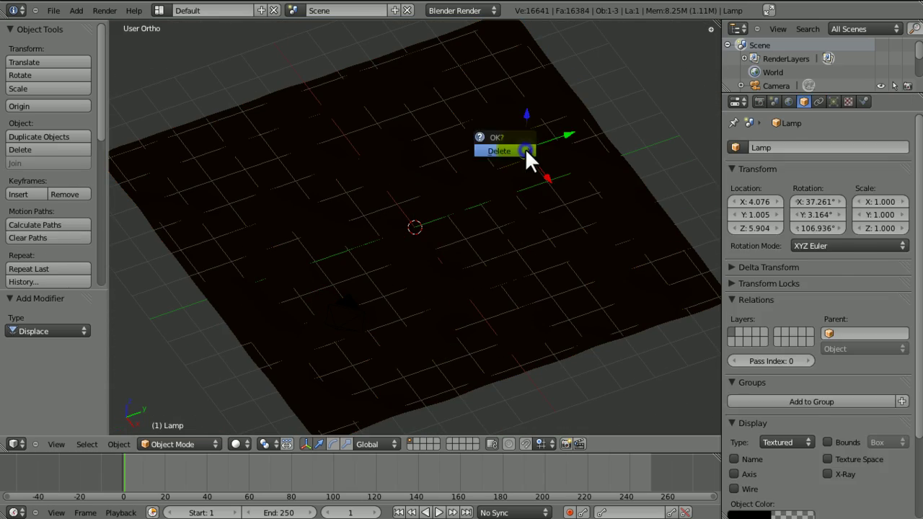
{"action": "left_click", "coordinate": [525, 147]}
{"action": "middle_click_drag", "start_coordinate": [432, 252], "coordinate": [407, 234]}
Snap the 3D cursor back to the world origin.
{"action": "left_click", "coordinate": [370, 286]}
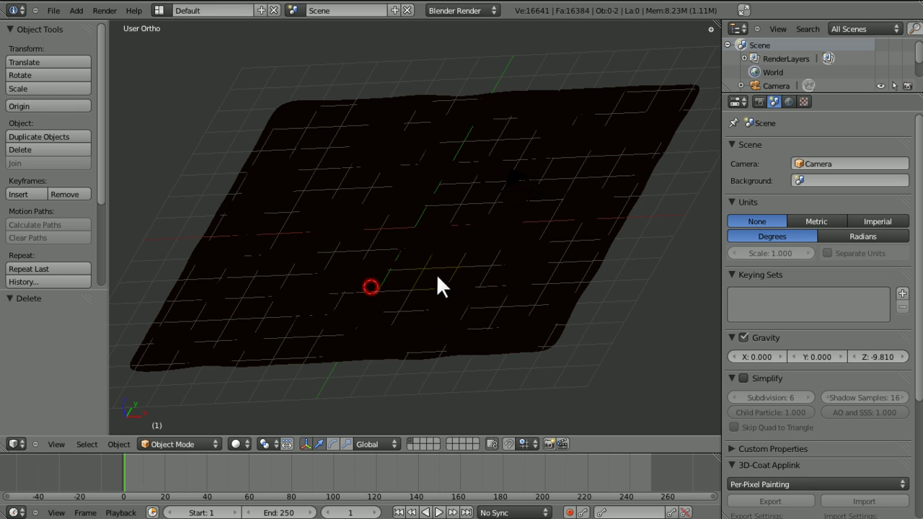
{"action": "middle_click_drag", "start_coordinate": [436, 273], "coordinate": [432, 254]}
{"action": "key", "text": "shift+s"}
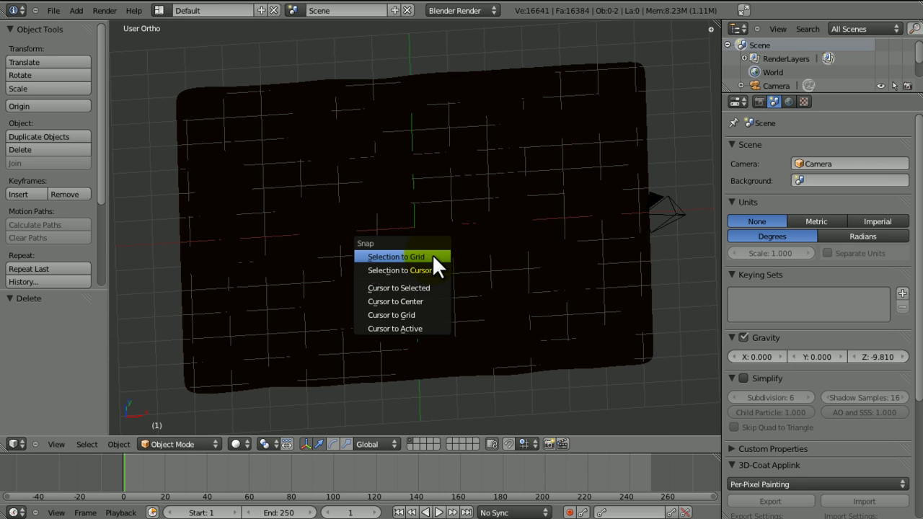
{"action": "left_click", "coordinate": [413, 303]}
{"action": "middle_click_drag", "start_coordinate": [407, 283], "coordinate": [409, 188]}
Add a new particle system to the plane and set its type to Hair.
{"action": "right_click", "coordinate": [408, 189]}
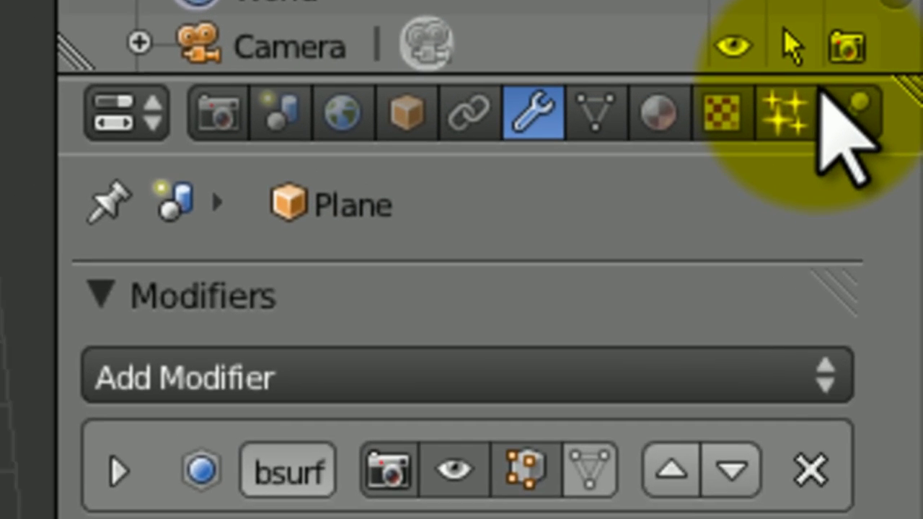
{"action": "left_click", "coordinate": [894, 101]}
{"action": "left_click", "coordinate": [818, 317]}
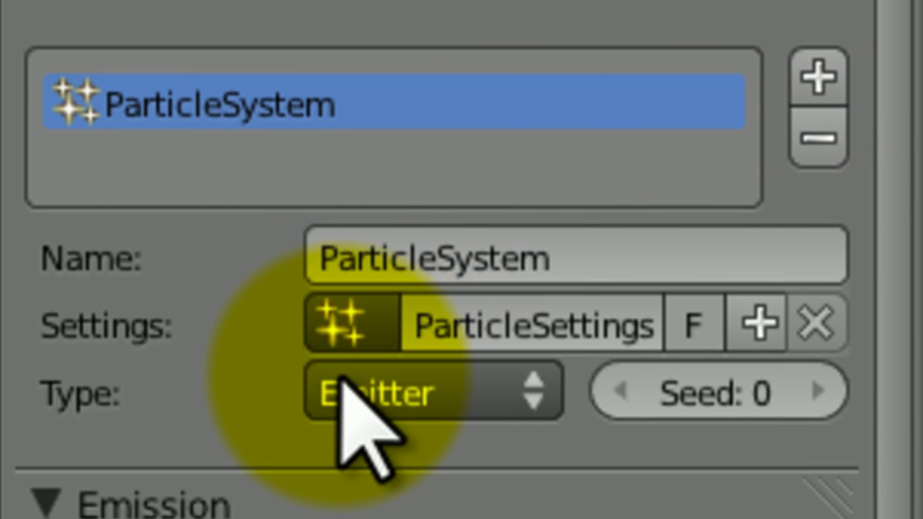
{"action": "left_click", "coordinate": [341, 403]}
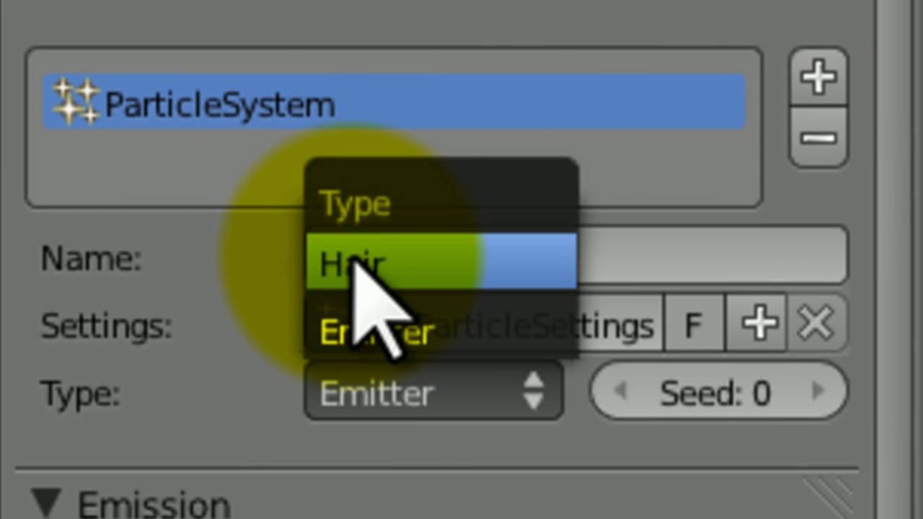
{"action": "left_click", "coordinate": [355, 259]}
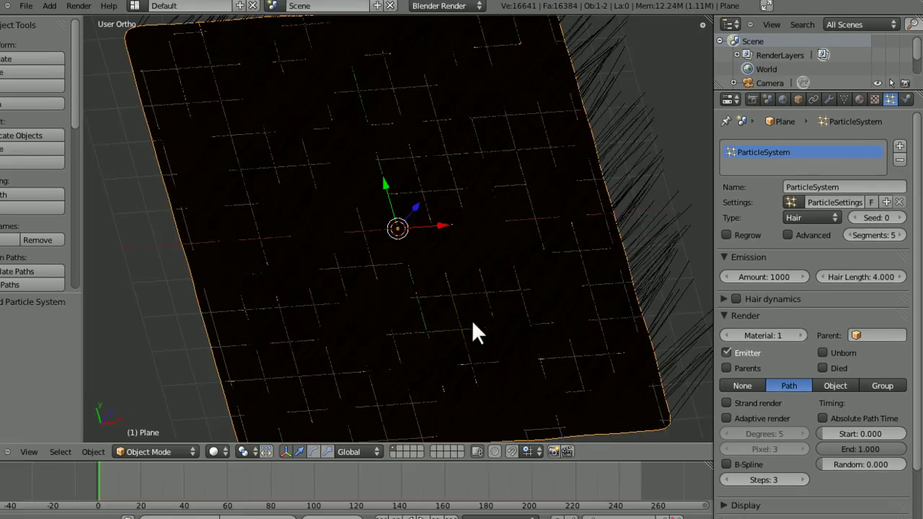
Enable Advanced hair options and lower Emitter Geometry Normal velocity to 0.0584.
{"action": "middle_click_drag", "start_coordinate": [471, 319], "coordinate": [440, 215]}
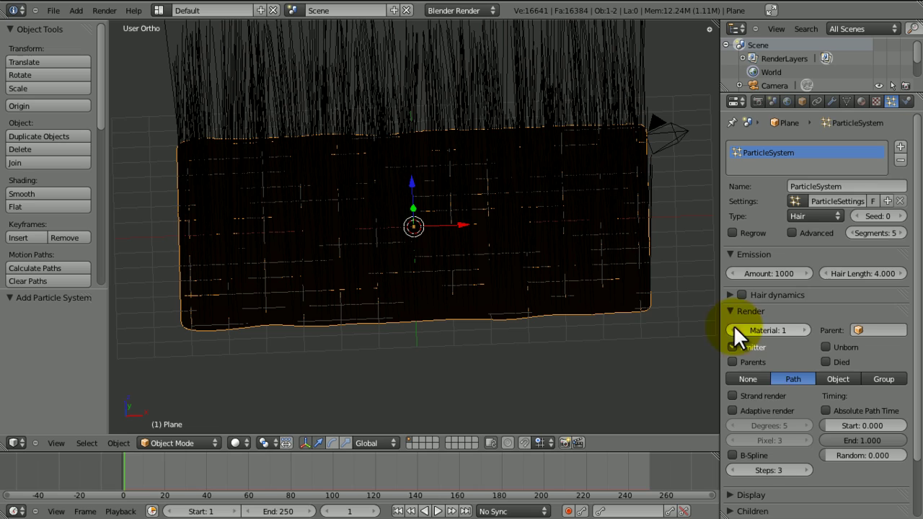
{"action": "left_click", "coordinate": [792, 232]}
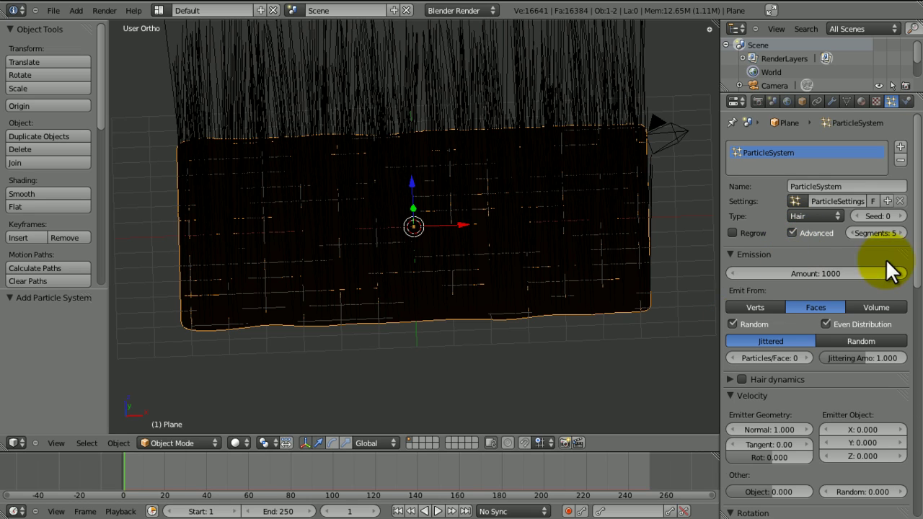
{"action": "left_click_drag", "start_coordinate": [917, 249], "coordinate": [900, 201]}
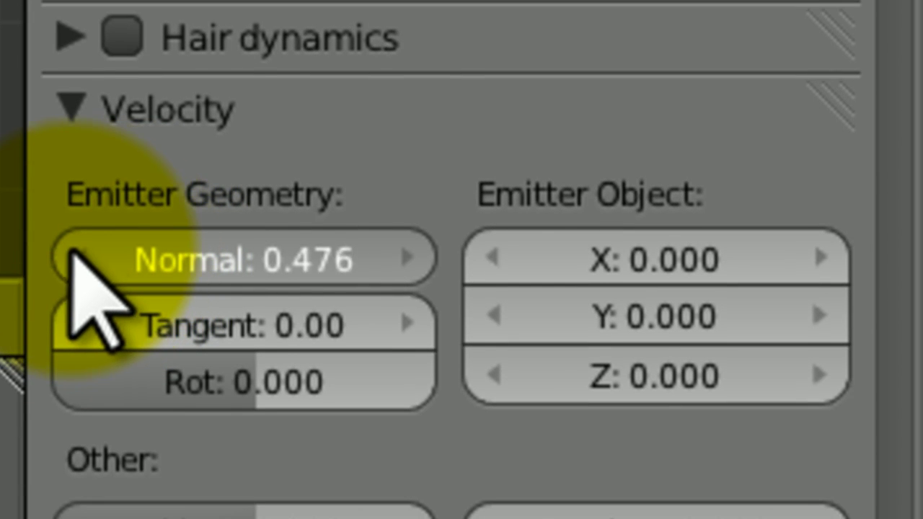
{"action": "left_click_drag", "start_coordinate": [74, 247], "coordinate": [9, 254]}
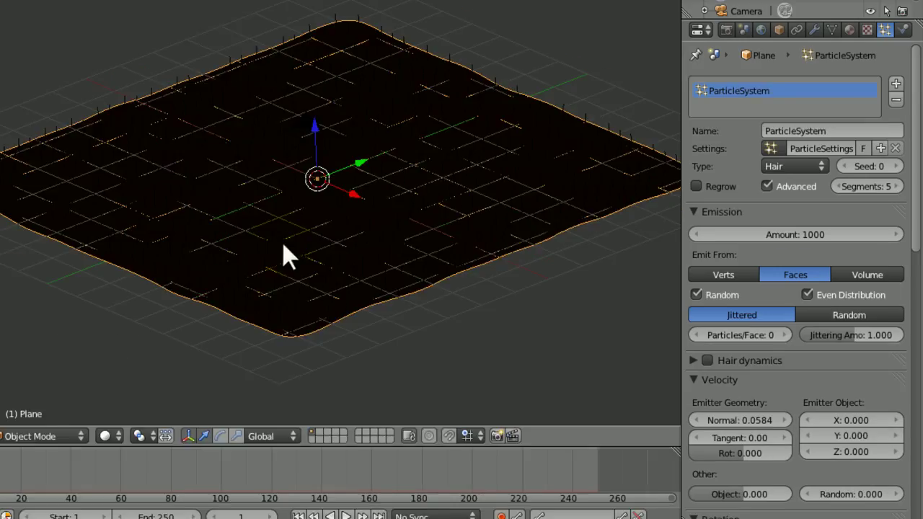
{"action": "key", "text": "KP_1"}
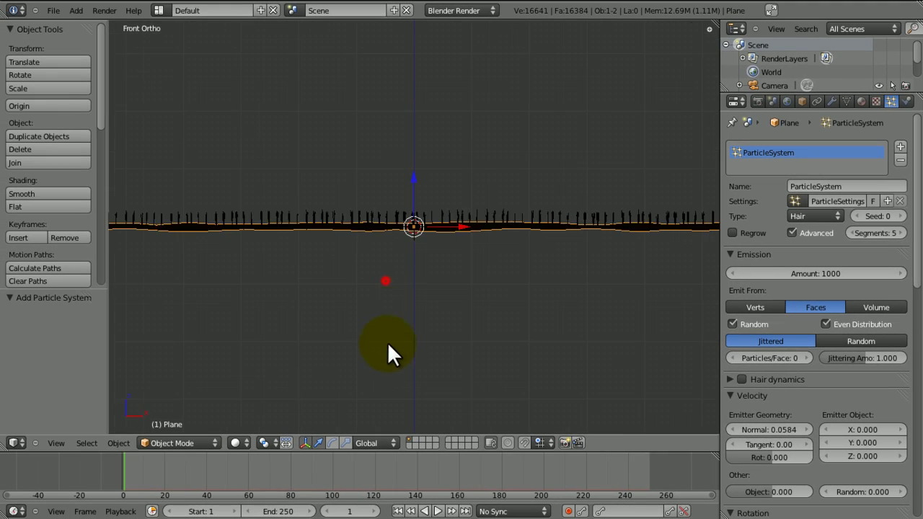
{"action": "left_click", "coordinate": [389, 364]}
{"action": "left_click", "coordinate": [402, 202]}
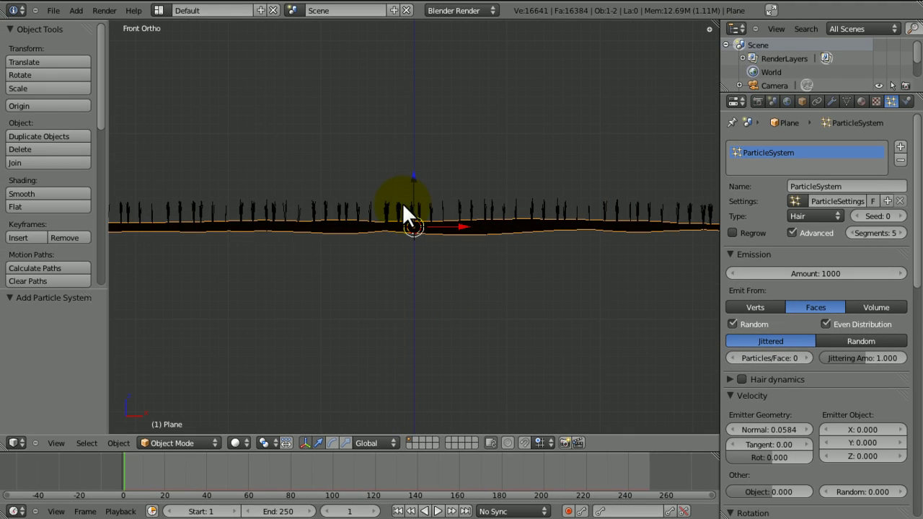
{"action": "middle_click_drag", "start_coordinate": [402, 202], "coordinate": [402, 149]}
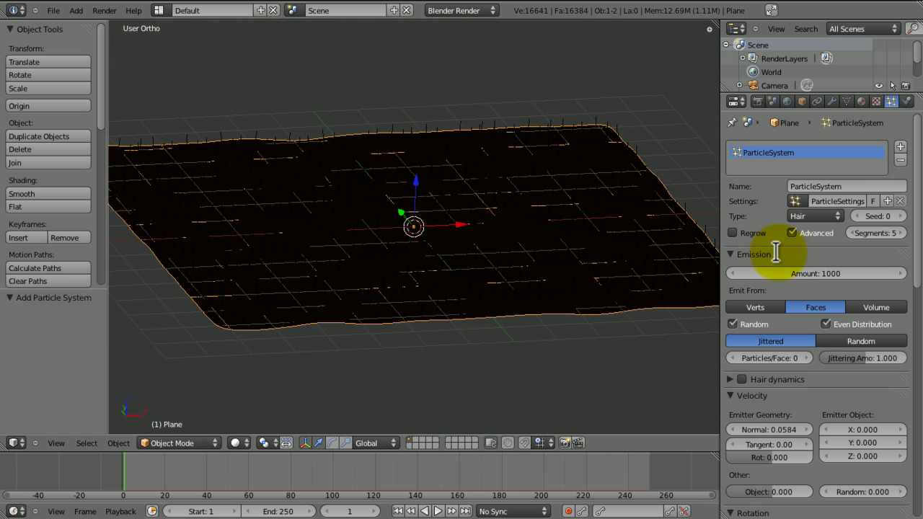
Rename the hair particle system and its settings datablock both to 'Grass'.
{"action": "left_click", "coordinate": [839, 186]}
{"action": "type", "text": "Gras"}
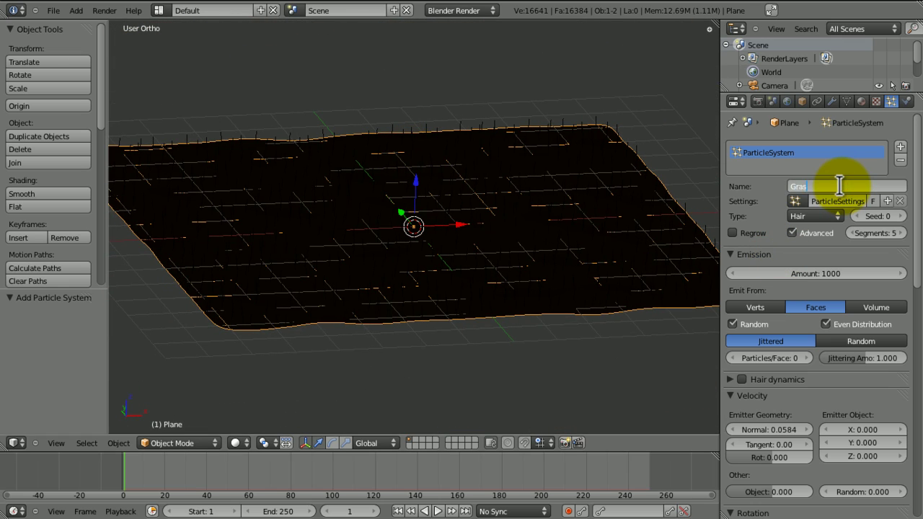
{"action": "type", "text": "s"}
{"action": "key", "text": "Return"}
{"action": "left_click", "coordinate": [836, 200]}
{"action": "type", "text": "Gras"}
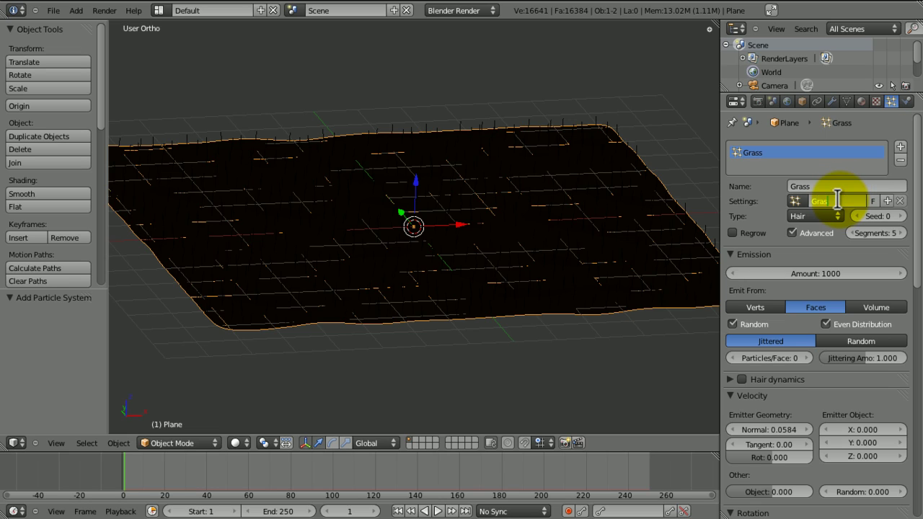
{"action": "type", "text": "s"}
{"action": "key", "text": "Return"}
{"action": "middle_click_drag", "start_coordinate": [591, 159], "coordinate": [455, 272]}
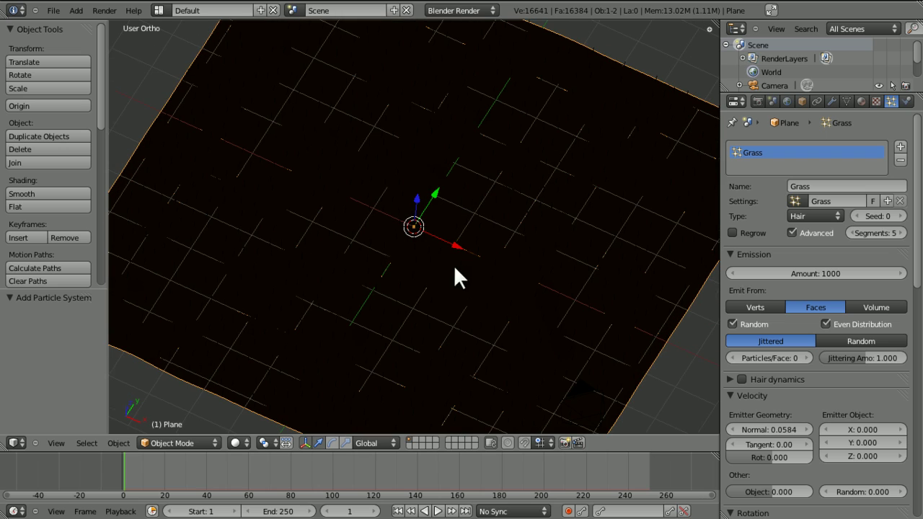
{"action": "middle_click_drag", "start_coordinate": [609, 247], "coordinate": [354, 198]}
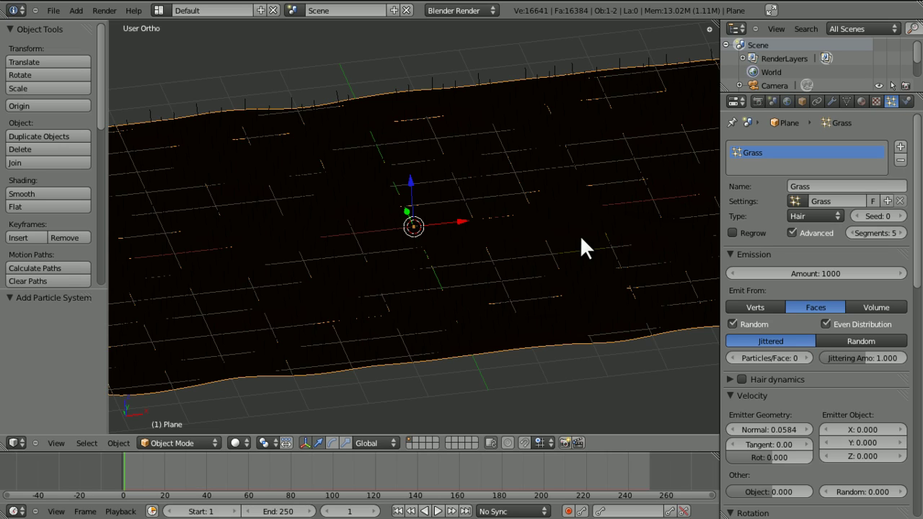
Add a small Brownian force to the grass hair and set physics subframes to 3.
{"action": "left_click_drag", "start_coordinate": [912, 181], "coordinate": [911, 319]}
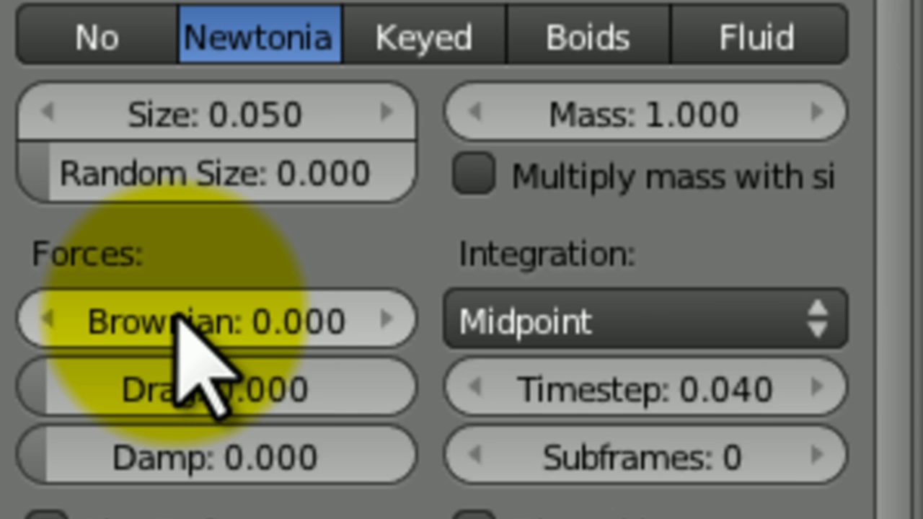
{"action": "left_click", "coordinate": [173, 311]}
{"action": "left_click_drag", "start_coordinate": [184, 310], "coordinate": [245, 329]}
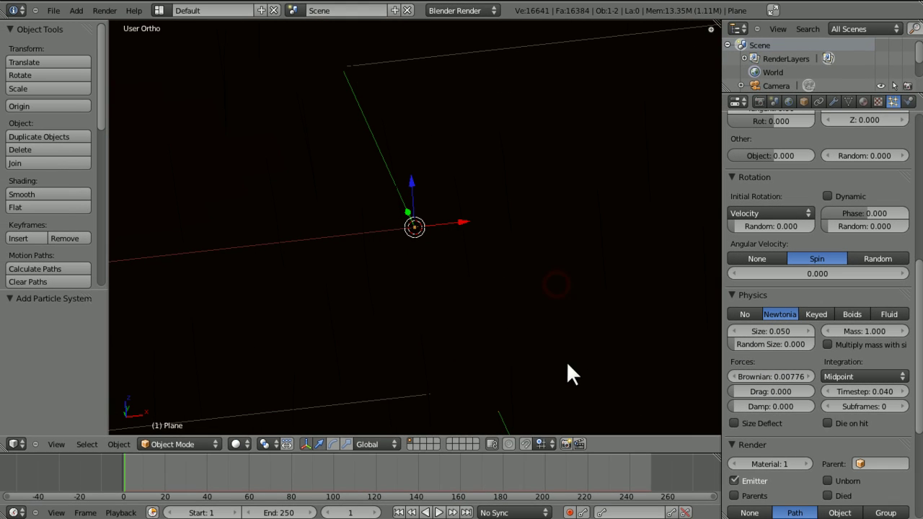
{"action": "left_click_drag", "start_coordinate": [766, 398], "coordinate": [789, 372]}
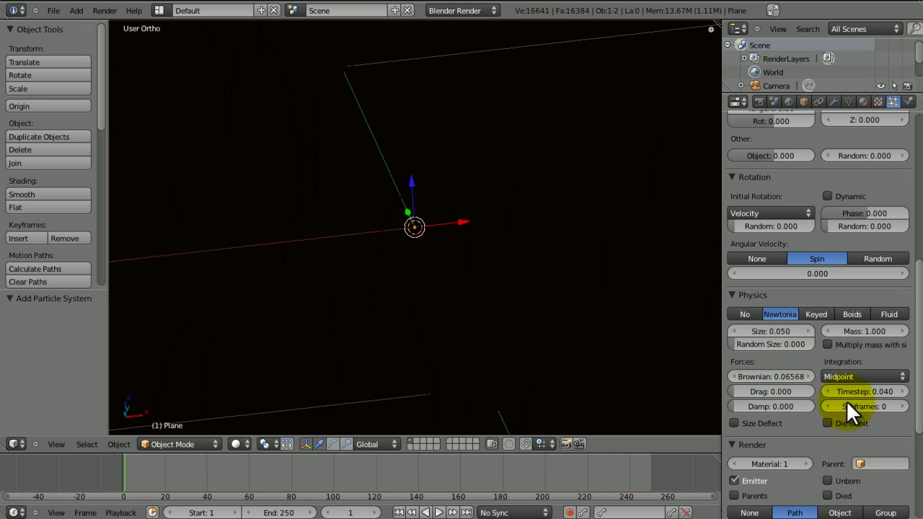
{"action": "left_click", "coordinate": [901, 406]}
{"action": "left_click", "coordinate": [900, 407]}
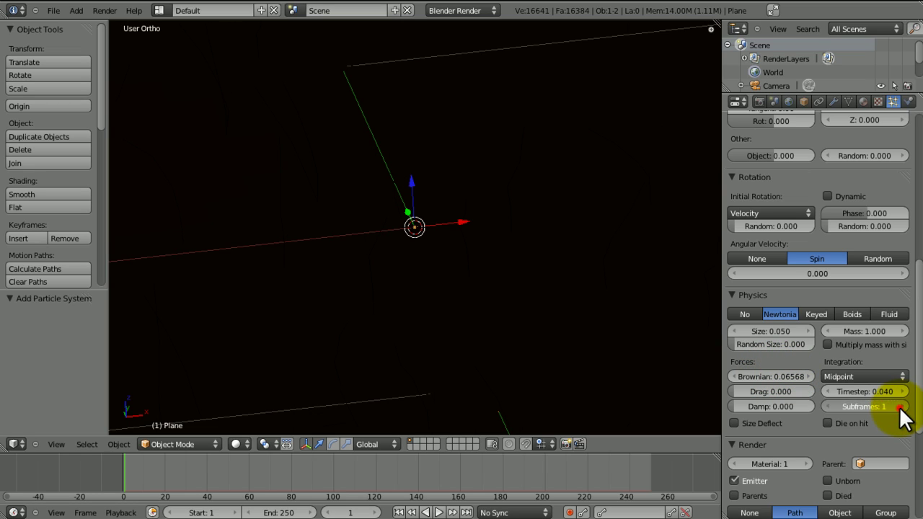
{"action": "left_click", "coordinate": [901, 406]}
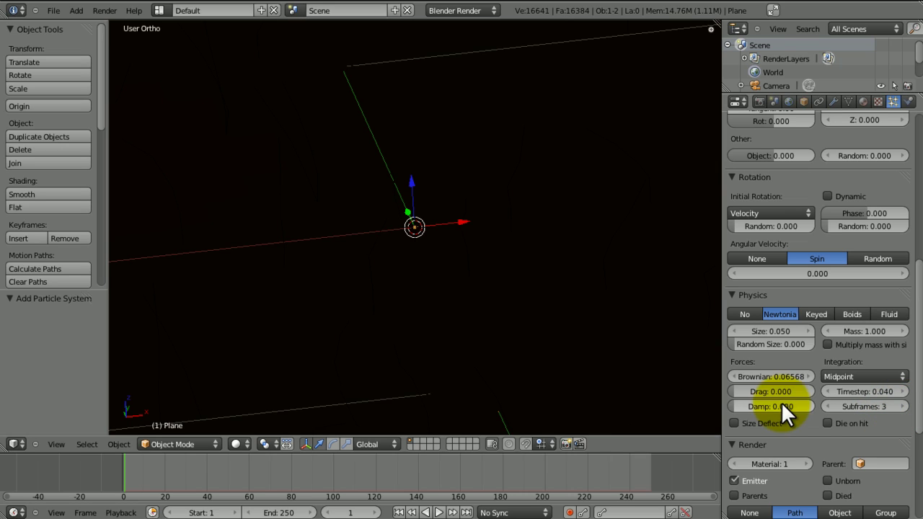
{"action": "mouse_move", "coordinate": [779, 370]}
{"action": "left_mouse_down"}
{"action": "mouse_move", "coordinate": [771, 373]}
{"action": "mouse_move", "coordinate": [791, 376]}
{"action": "left_mouse_up"}
{"action": "middle_click_drag", "start_coordinate": [577, 335], "coordinate": [453, 294]}
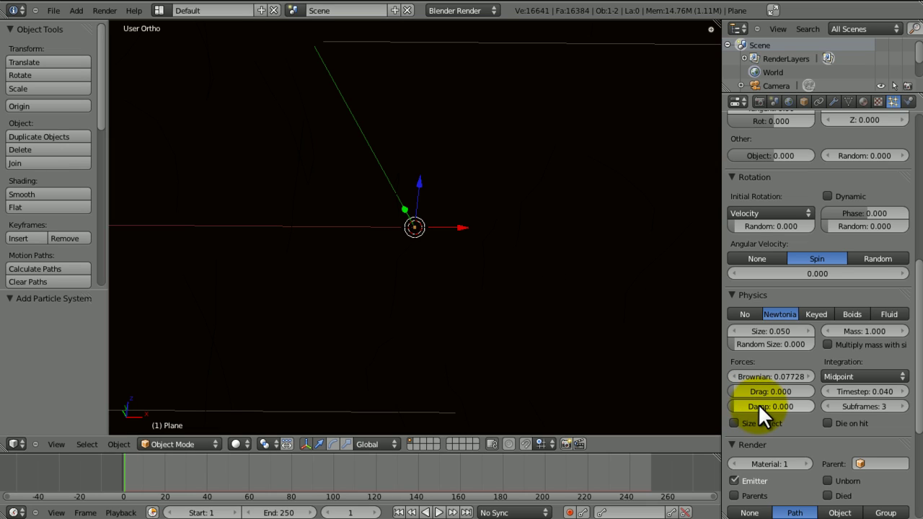
Set drag to 0, damping to 0.024, Brownian to about 0.08, and Euler integration.
{"action": "mouse_move", "coordinate": [763, 390]}
{"action": "left_mouse_down"}
{"action": "mouse_move", "coordinate": [783, 390]}
{"action": "mouse_move", "coordinate": [720, 395]}
{"action": "mouse_move", "coordinate": [775, 405]}
{"action": "mouse_move", "coordinate": [763, 405]}
{"action": "left_mouse_up"}
{"action": "middle_click_drag", "start_coordinate": [603, 313], "coordinate": [713, 346]}
{"action": "left_click_drag", "start_coordinate": [810, 370], "coordinate": [756, 374]}
{"action": "left_click", "coordinate": [859, 375]}
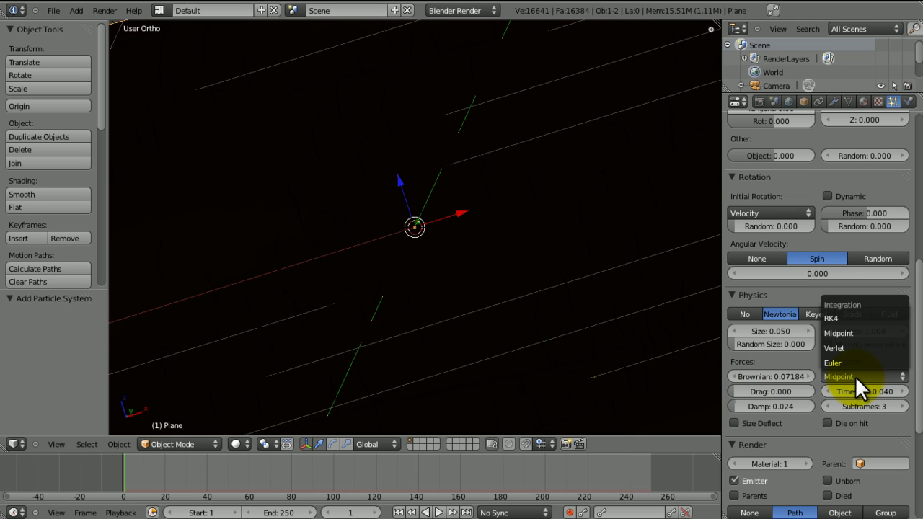
{"action": "left_click", "coordinate": [858, 377]}
{"action": "left_click", "coordinate": [625, 375]}
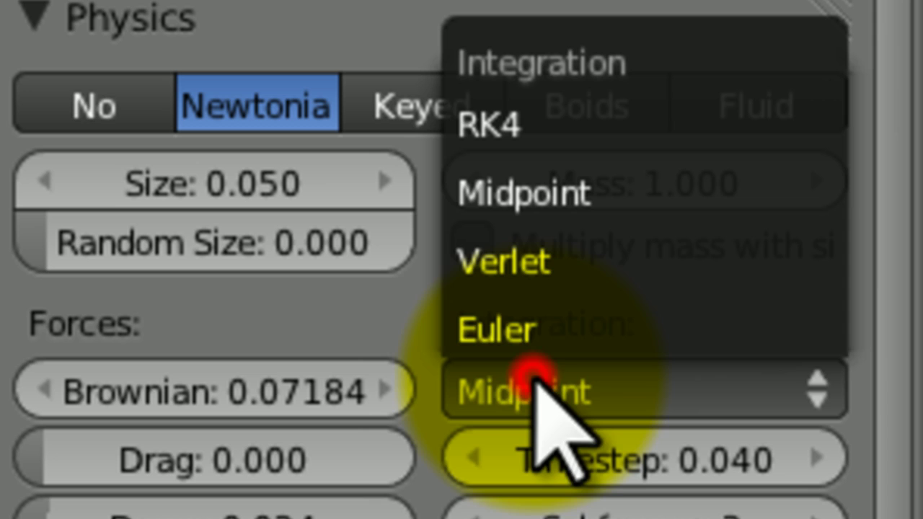
{"action": "left_click", "coordinate": [622, 339]}
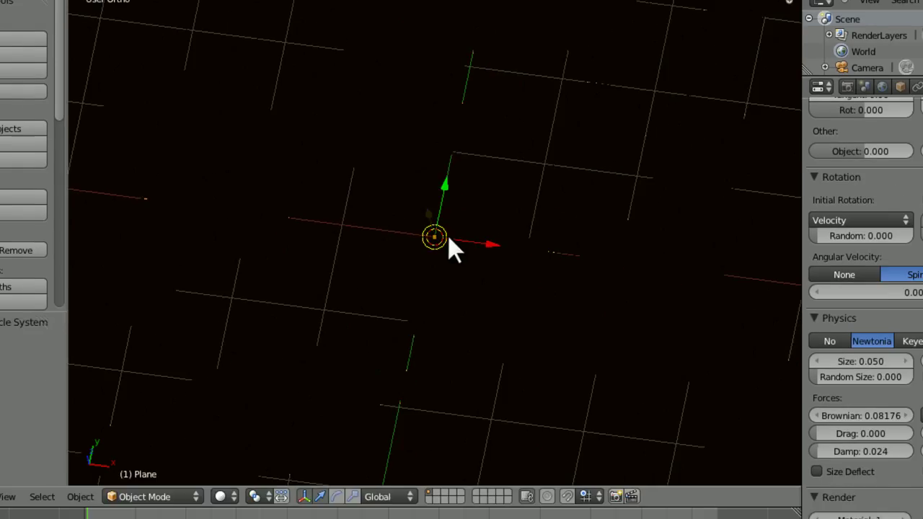
Switch the Grass hair particles' render Material from 1 to 2.
{"action": "middle_click_drag", "start_coordinate": [452, 249], "coordinate": [565, 243]}
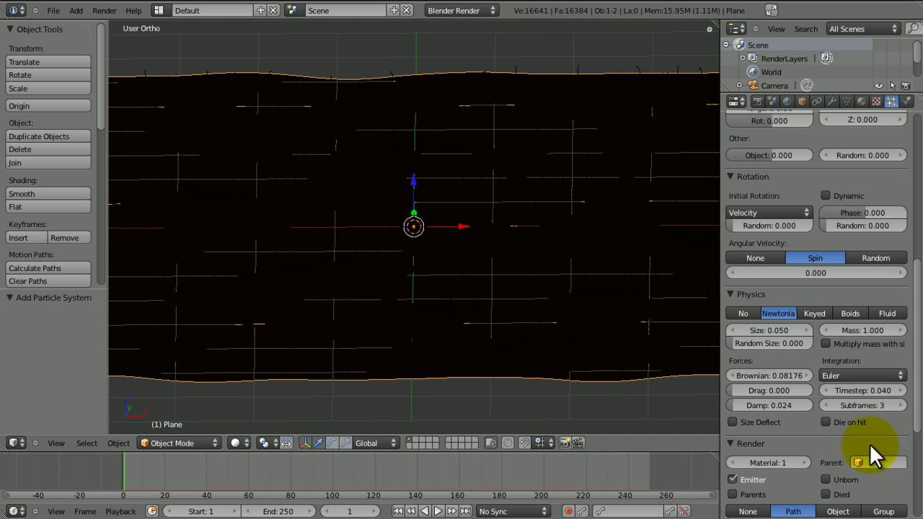
{"action": "scroll", "coordinate": [905, 346], "scroll_direction": "down", "scroll_amount": 3}
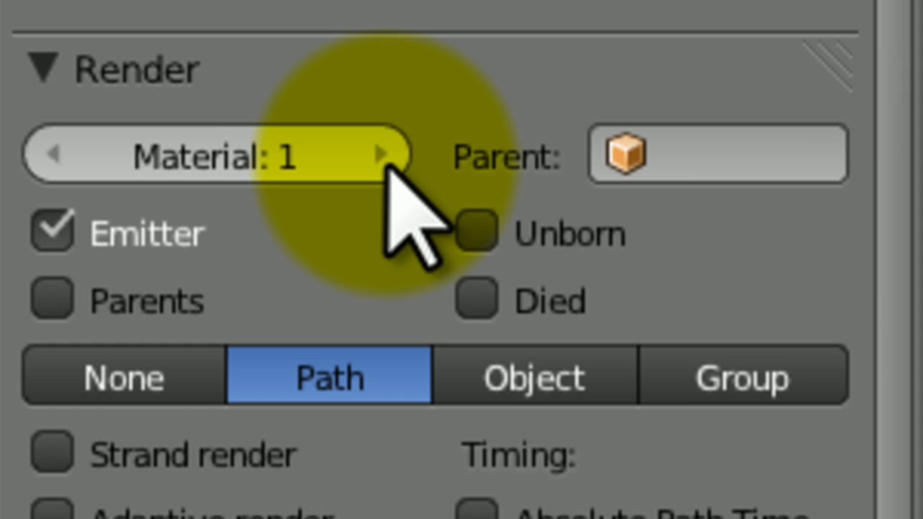
{"action": "left_click", "coordinate": [381, 155]}
{"action": "left_click_drag", "start_coordinate": [912, 14], "coordinate": [897, 407]}
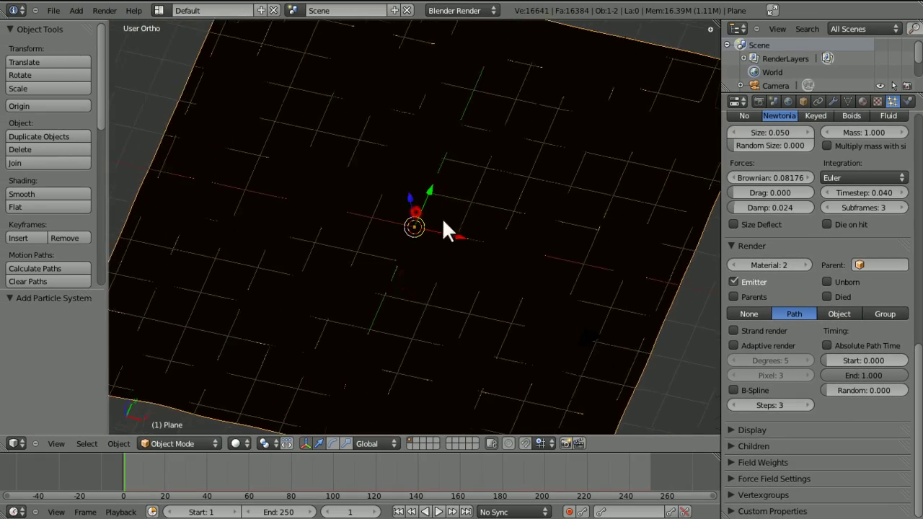
{"action": "middle_click_drag", "start_coordinate": [447, 229], "coordinate": [476, 209]}
{"action": "scroll", "coordinate": [919, 354], "scroll_direction": "up", "scroll_amount": 2}
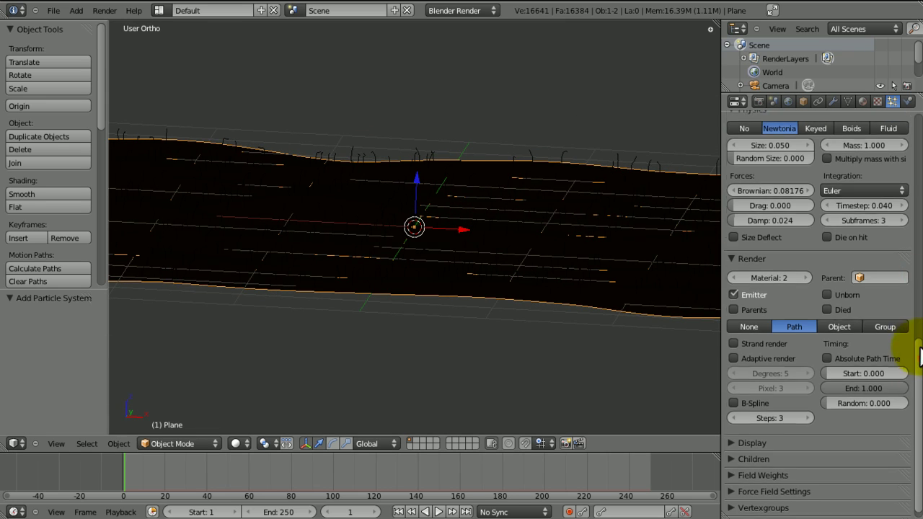
{"action": "left_click_drag", "start_coordinate": [919, 353], "coordinate": [916, 289]}
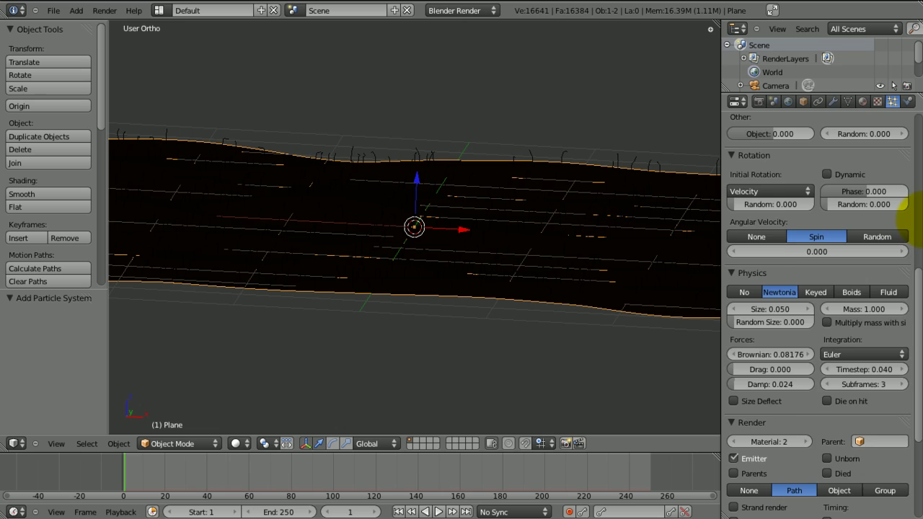
{"action": "scroll", "coordinate": [910, 196], "scroll_direction": "up", "scroll_amount": 10}
Raise the Grass hair normal velocity to 0.120 and check the taller strands from the front.
{"action": "left_click", "coordinate": [766, 395]}
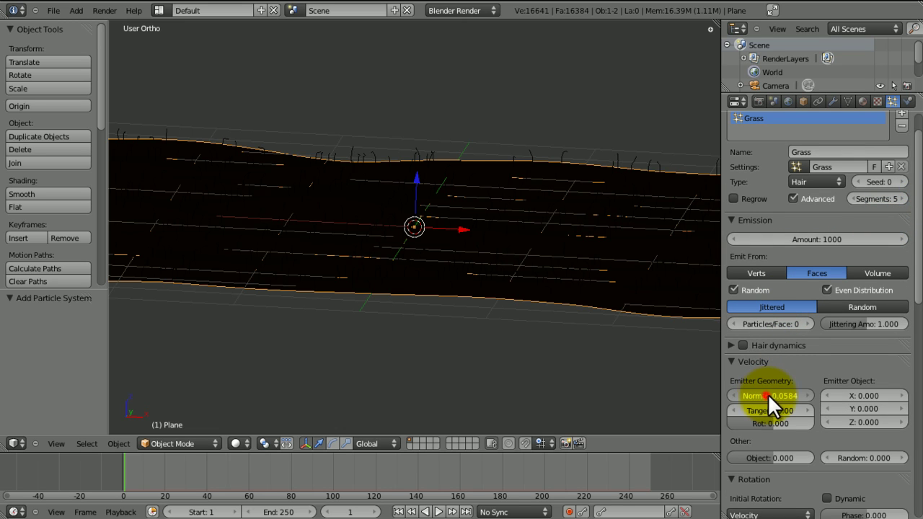
{"action": "left_click_drag", "start_coordinate": [773, 394], "coordinate": [779, 394]}
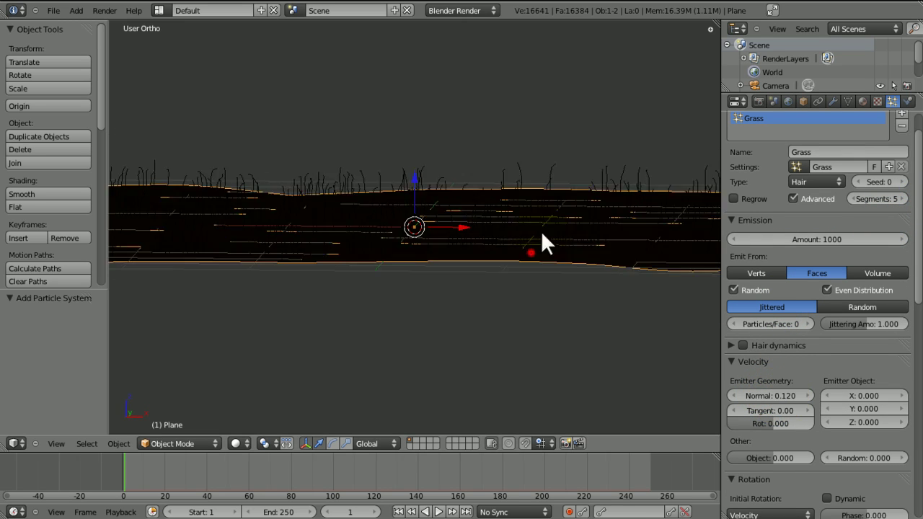
{"action": "key", "text": "KP_1"}
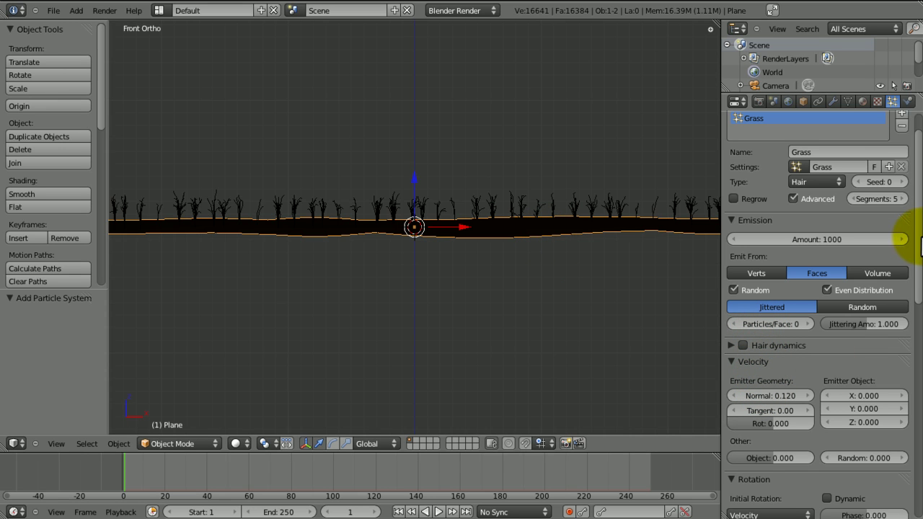
{"action": "middle_click_drag", "start_coordinate": [485, 202], "coordinate": [356, 163]}
Keep the Grass hair emission amount at 1000 strands.
{"action": "left_click_drag", "start_coordinate": [917, 270], "coordinate": [914, 245]}
{"action": "left_click", "coordinate": [798, 269]}
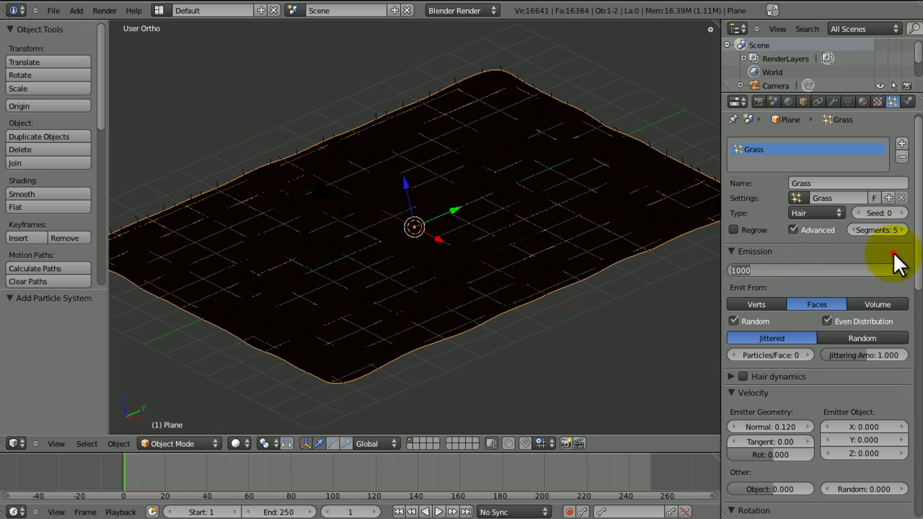
{"action": "left_click", "coordinate": [891, 252]}
{"action": "middle_click_drag", "start_coordinate": [381, 264], "coordinate": [334, 322]}
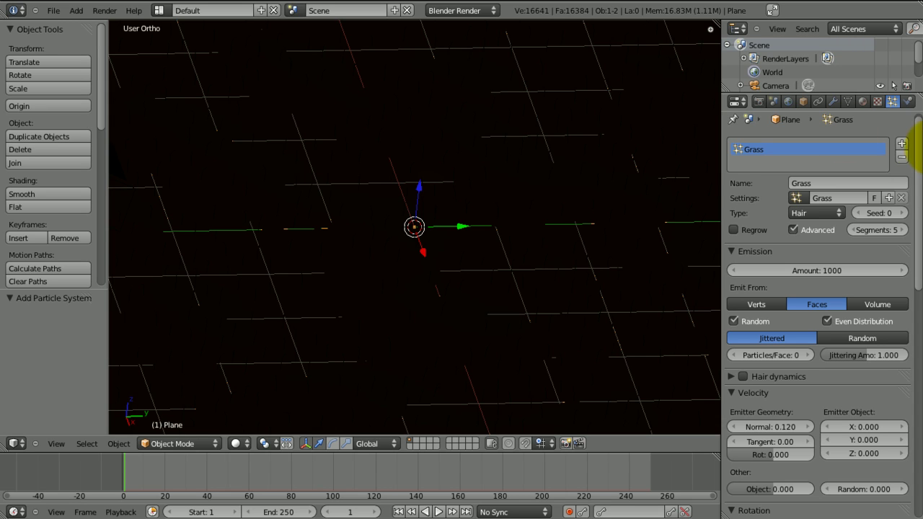
Enable Interpolated children on the Grass hair, giving 10 viewport and 100 render children per strand.
{"action": "left_click_drag", "start_coordinate": [912, 141], "coordinate": [917, 431]}
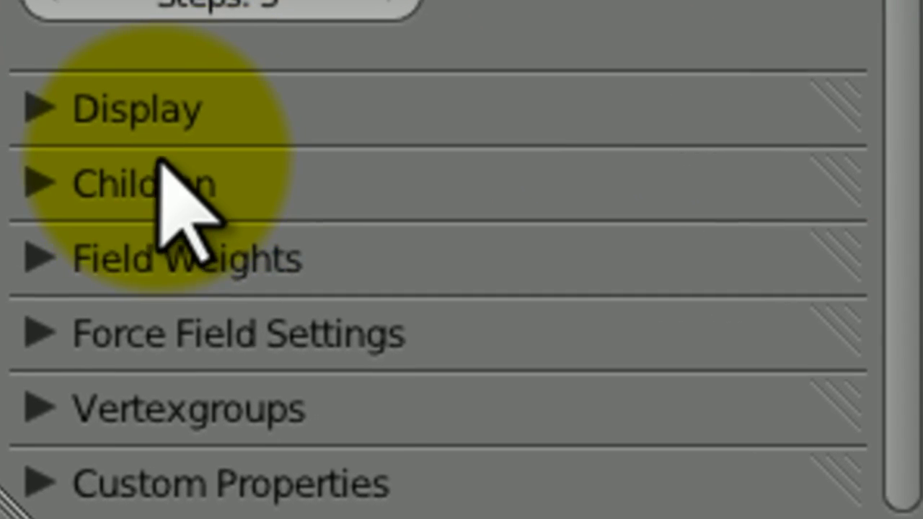
{"action": "left_click", "coordinate": [492, 347]}
{"action": "left_click_drag", "start_coordinate": [905, 277], "coordinate": [903, 301]}
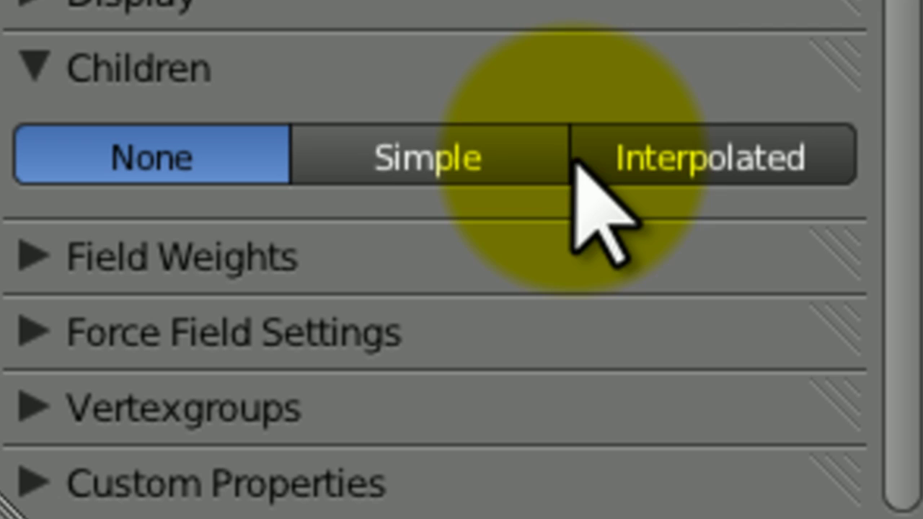
{"action": "left_click", "coordinate": [639, 171]}
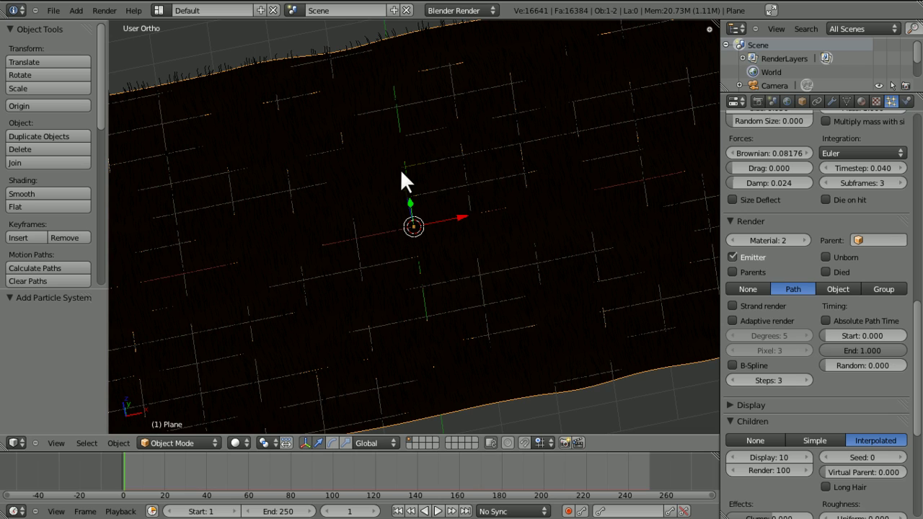
{"action": "mouse_move", "coordinate": [430, 156]}
{"action": "middle_mouse_down"}
{"action": "mouse_move", "coordinate": [460, 222]}
{"action": "mouse_move", "coordinate": [303, 137]}
{"action": "mouse_move", "coordinate": [292, 162]}
{"action": "mouse_move", "coordinate": [348, 206]}
{"action": "mouse_move", "coordinate": [278, 202]}
{"action": "mouse_move", "coordinate": [276, 191]}
{"action": "mouse_move", "coordinate": [284, 181]}
{"action": "mouse_move", "coordinate": [396, 326]}
{"action": "mouse_move", "coordinate": [362, 305]}
{"action": "mouse_move", "coordinate": [354, 158]}
{"action": "mouse_move", "coordinate": [332, 241]}
{"action": "middle_mouse_up"}
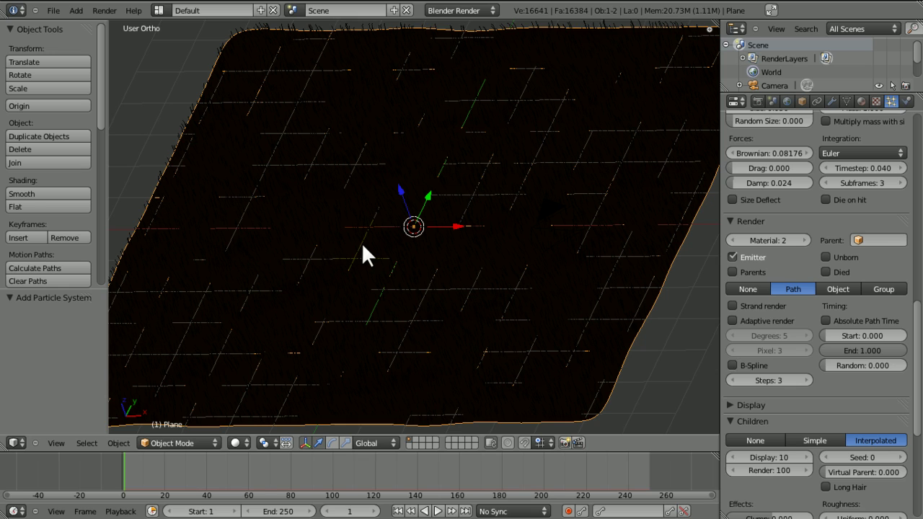
{"action": "middle_click_drag", "start_coordinate": [350, 258], "coordinate": [381, 180]}
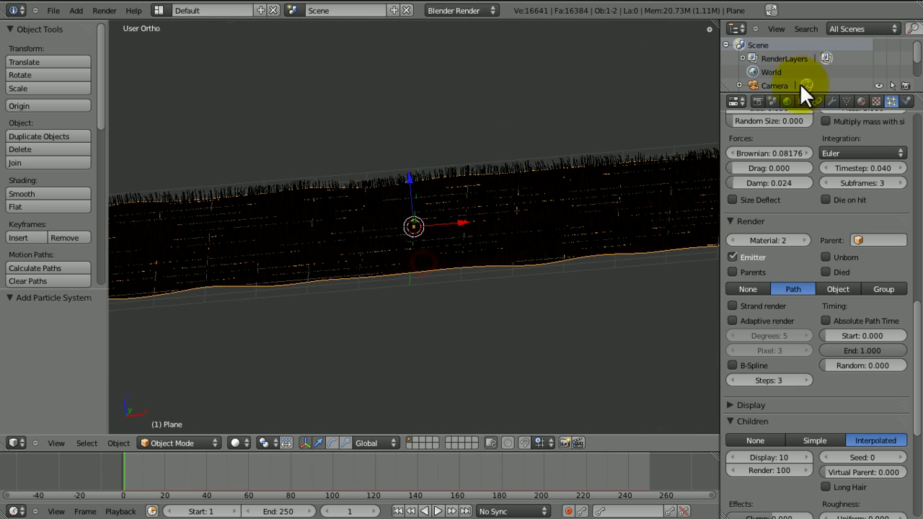
Add a second material slot on the plane with a new material named 'Grass'.
{"action": "left_click", "coordinate": [861, 101]}
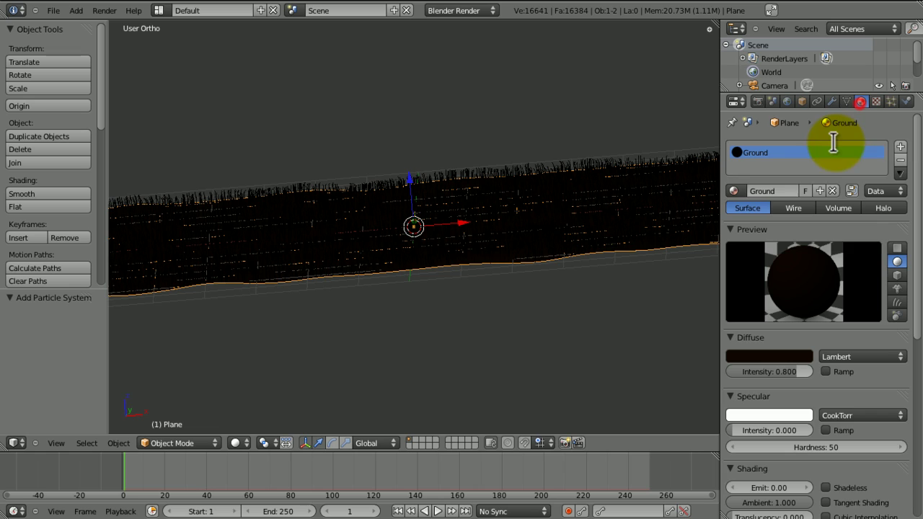
{"action": "left_click", "coordinate": [899, 146]}
{"action": "left_click", "coordinate": [736, 191]}
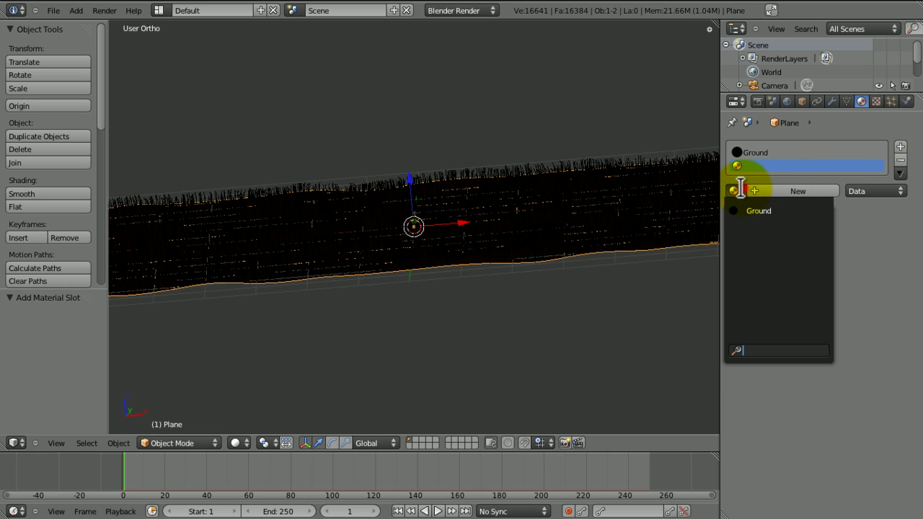
{"action": "left_click", "coordinate": [760, 191]}
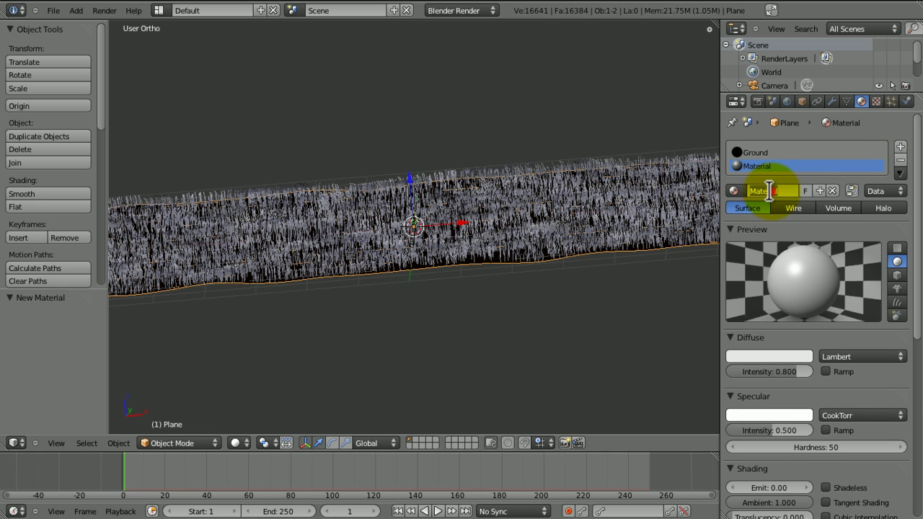
{"action": "key", "text": "Return"}
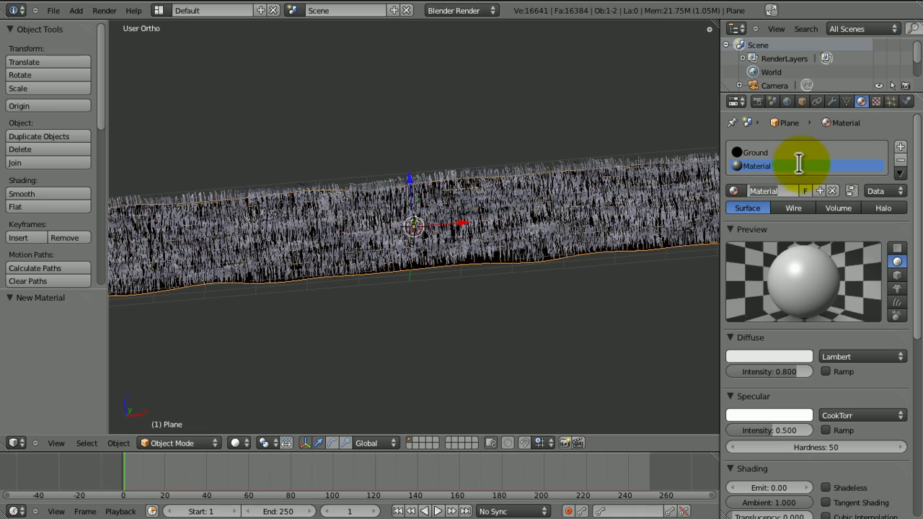
{"action": "left_click", "coordinate": [774, 192]}
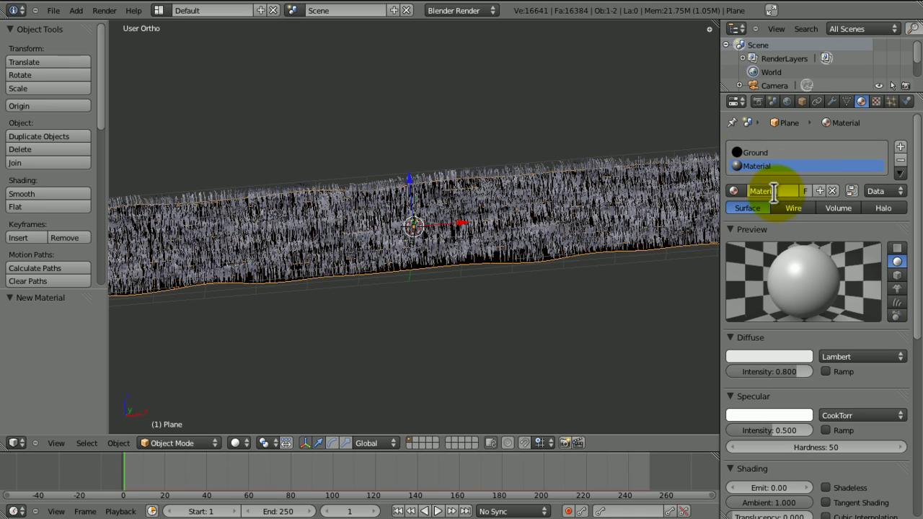
{"action": "type", "text": "Grass"}
{"action": "key", "text": "Return"}
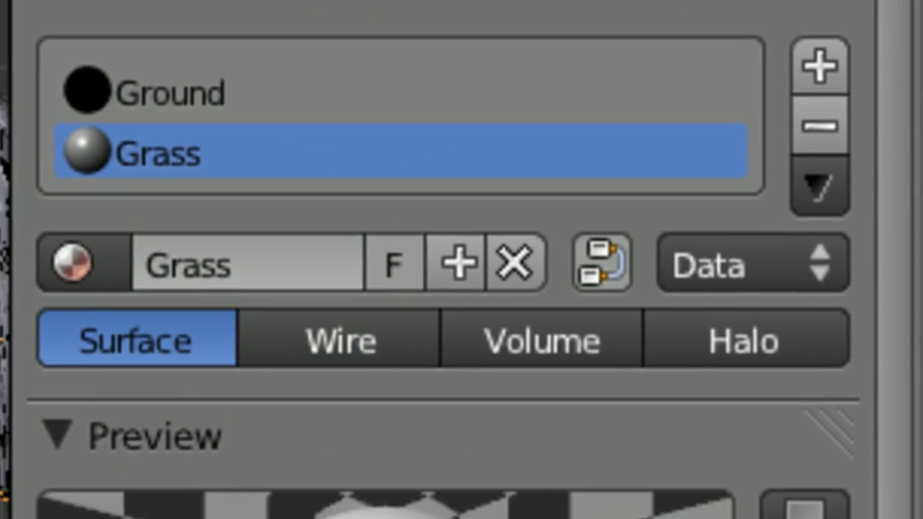
Give the Grass material a dark green diffuse colour and set the particle material to 2.
{"action": "left_click", "coordinate": [233, 288]}
{"action": "left_click", "coordinate": [136, 185]}
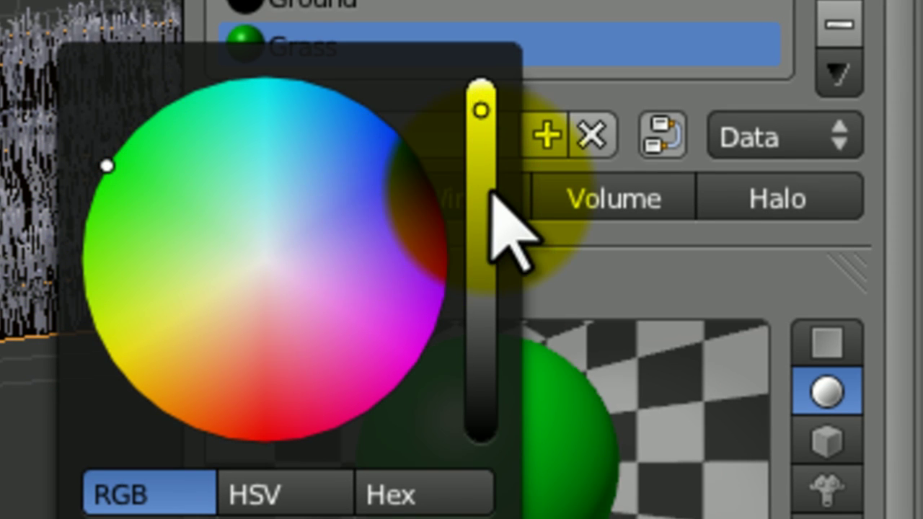
{"action": "left_click_drag", "start_coordinate": [492, 193], "coordinate": [494, 252]}
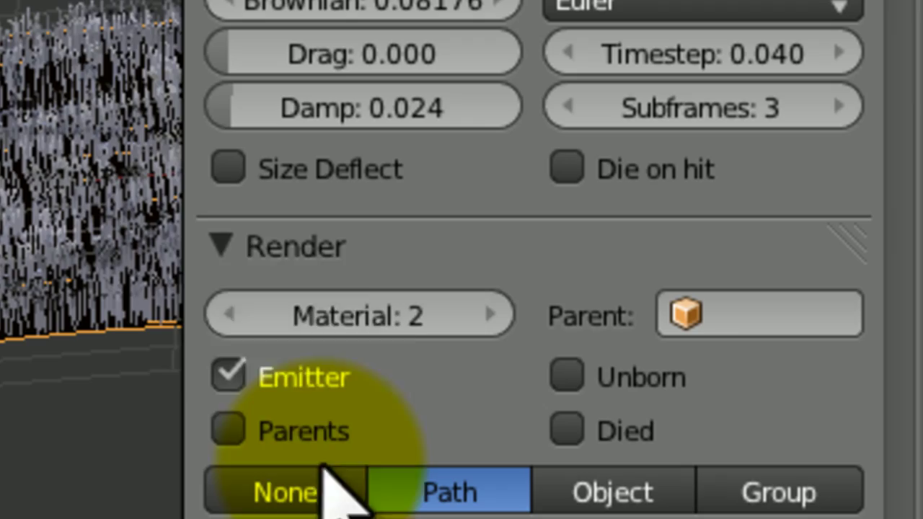
{"action": "left_click", "coordinate": [241, 312]}
{"action": "left_click", "coordinate": [481, 312]}
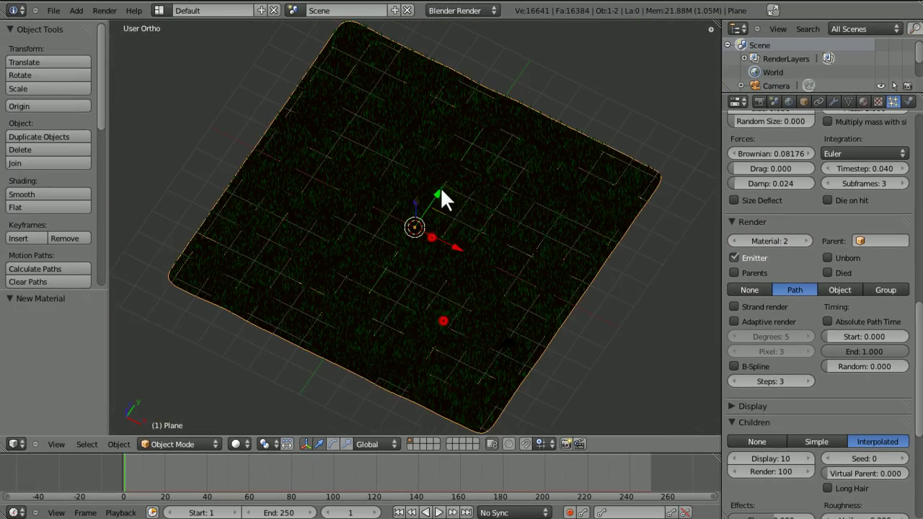
{"action": "middle_click_drag", "start_coordinate": [441, 191], "coordinate": [387, 201]}
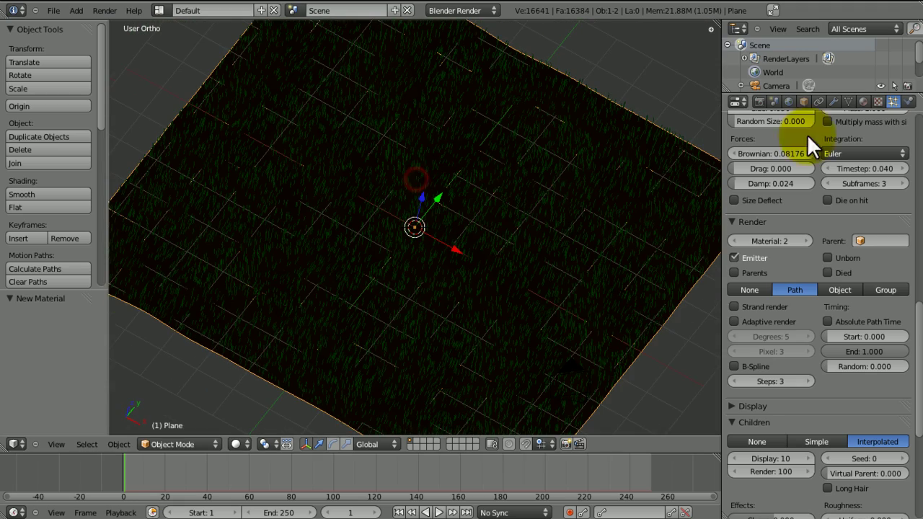
Add a second particle system to the plane named 'Long Grass'.
{"action": "left_click_drag", "start_coordinate": [904, 336], "coordinate": [906, 108]}
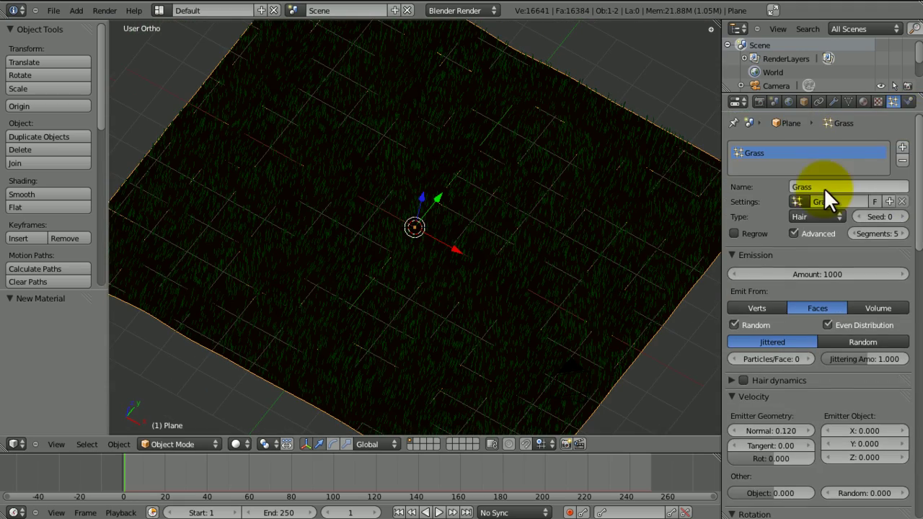
{"action": "left_click", "coordinate": [732, 255]}
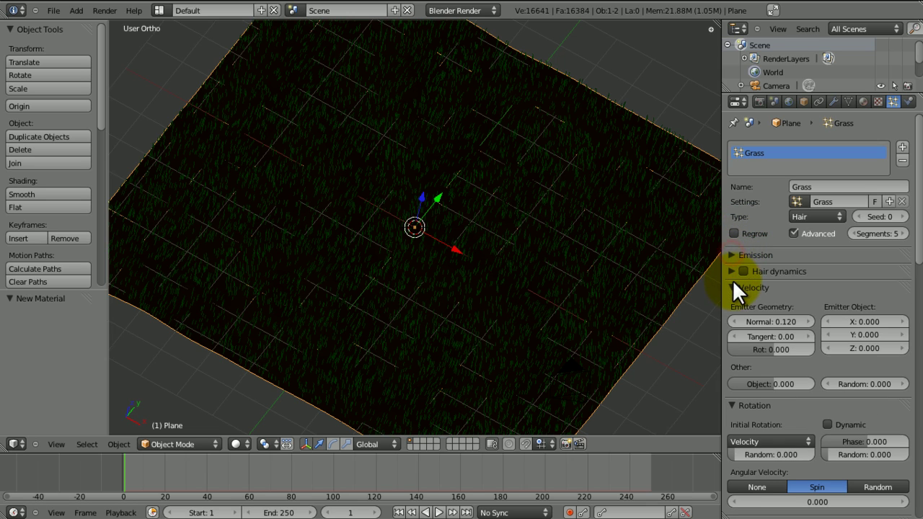
{"action": "left_click", "coordinate": [731, 255]}
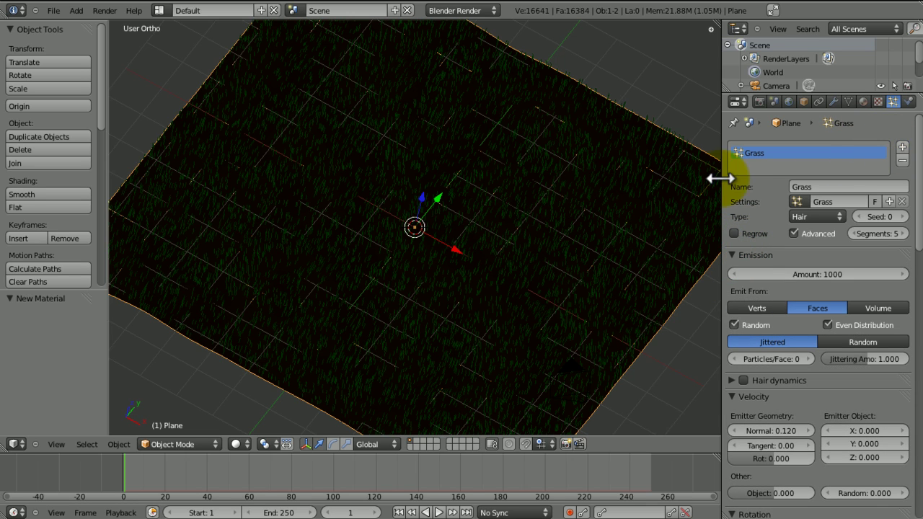
{"action": "middle_click_drag", "start_coordinate": [437, 284], "coordinate": [391, 300]}
{"action": "left_click", "coordinate": [391, 299]}
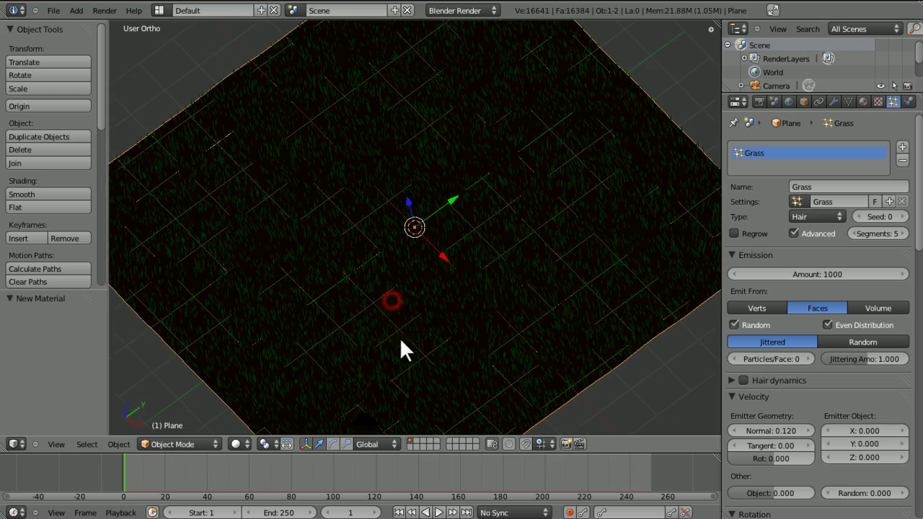
{"action": "middle_click_drag", "start_coordinate": [400, 341], "coordinate": [432, 274]}
{"action": "left_click", "coordinate": [902, 147]}
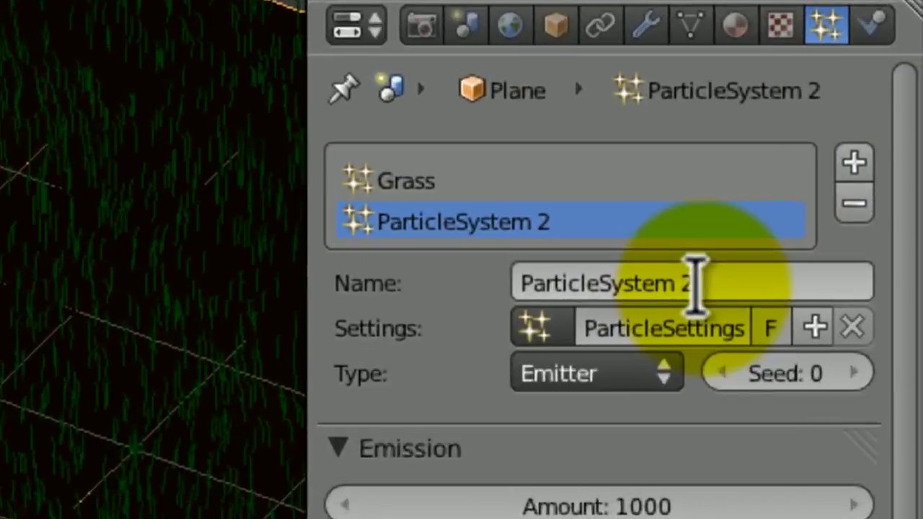
{"action": "left_click", "coordinate": [850, 187]}
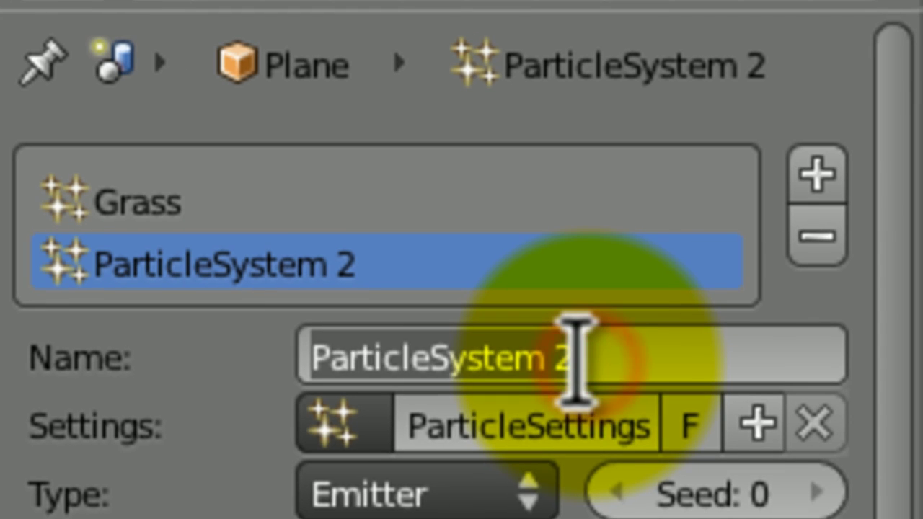
{"action": "type", "text": "Long"}
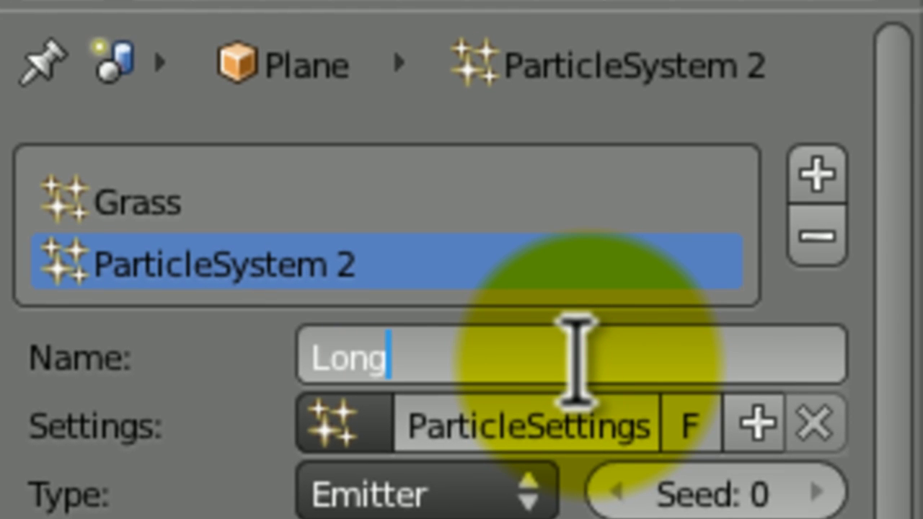
{"action": "type", "text": " Grass"}
{"action": "key", "text": "Return"}
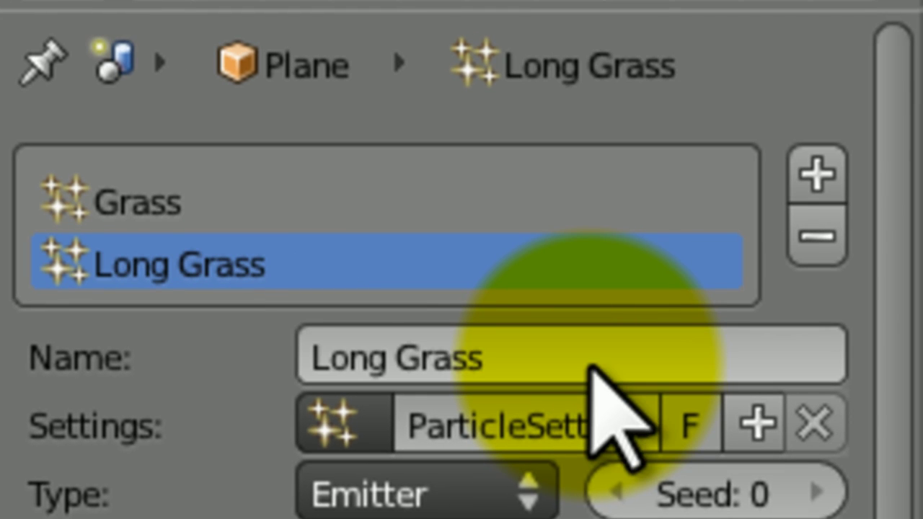
Base it on the Grass settings, made single-user and renamed 'Long Grass'.
{"action": "left_click", "coordinate": [347, 423]}
{"action": "left_click", "coordinate": [353, 509]}
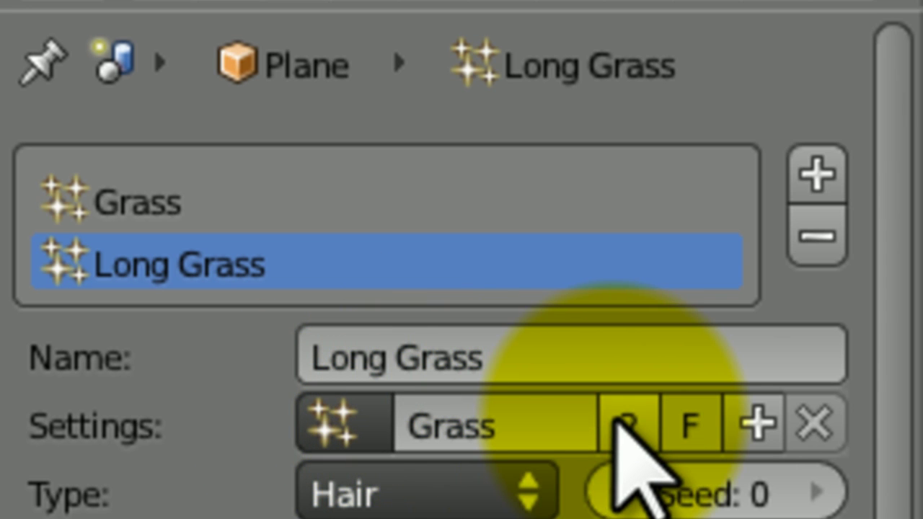
{"action": "left_click", "coordinate": [615, 422]}
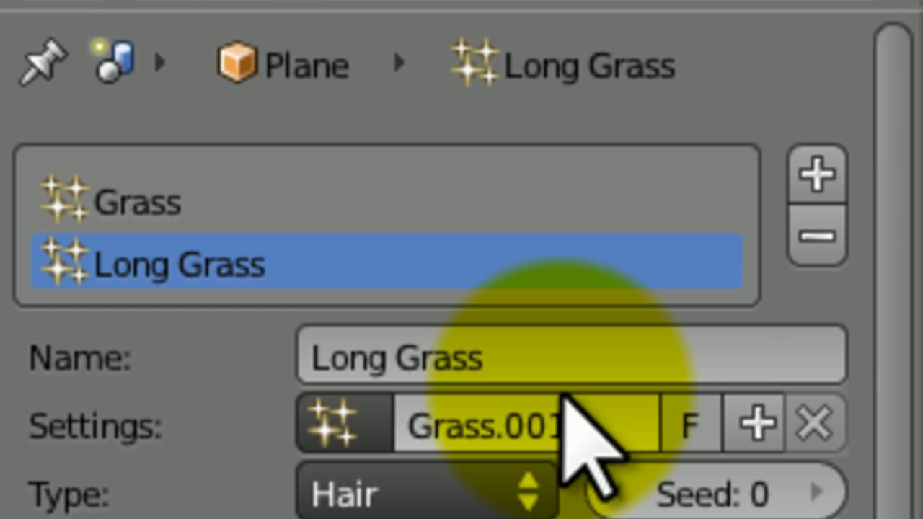
{"action": "left_click", "coordinate": [561, 400]}
{"action": "type", "text": "Long Gra"}
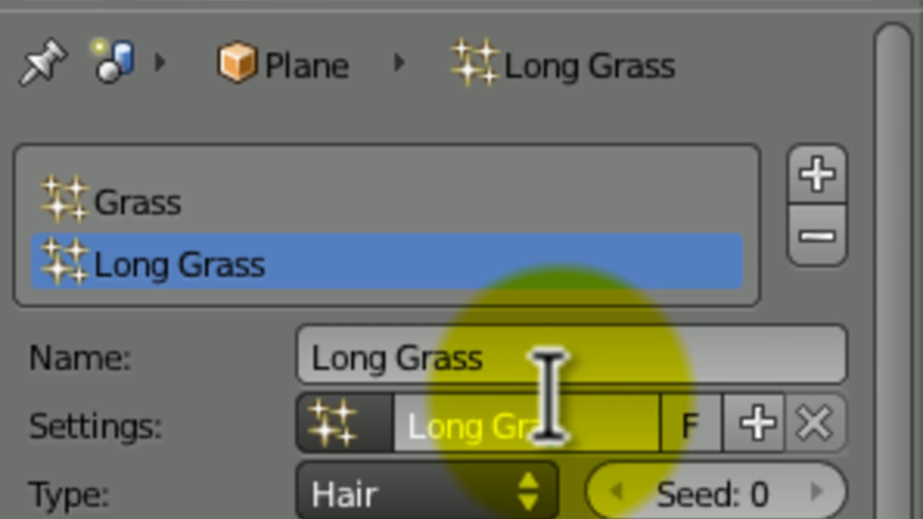
{"action": "type", "text": "ss"}
{"action": "key", "text": "Return"}
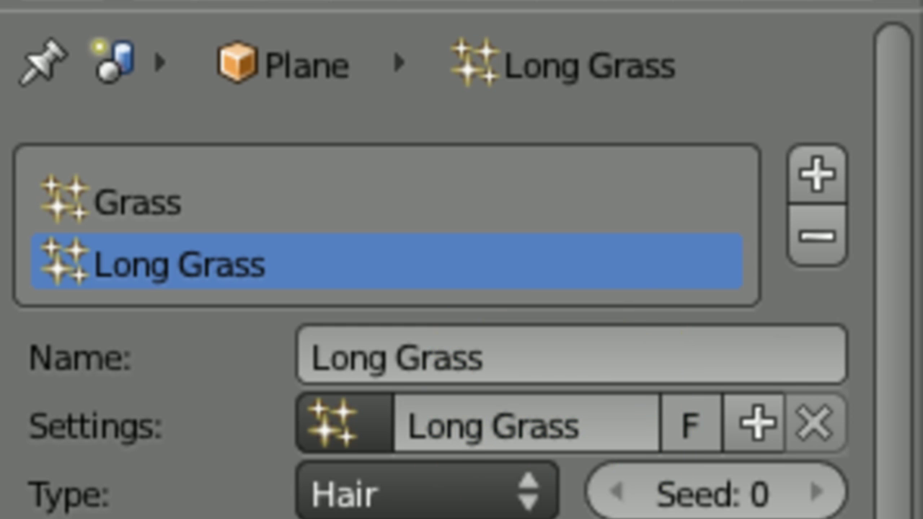
Set the Long Grass normal velocity to 0.2 and its amount to 300 strands.
{"action": "double_click", "coordinate": [165, 212]}
{"action": "type", "text": ".2"}
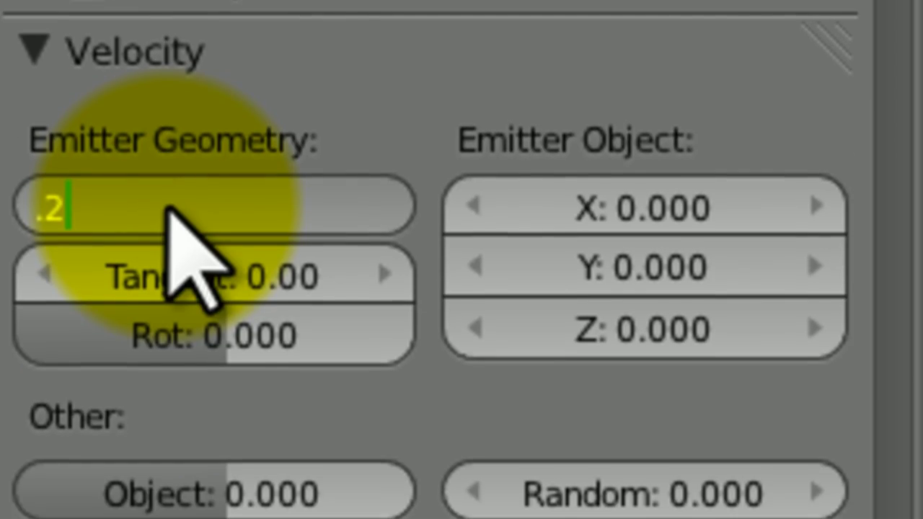
{"action": "key", "text": "Return"}
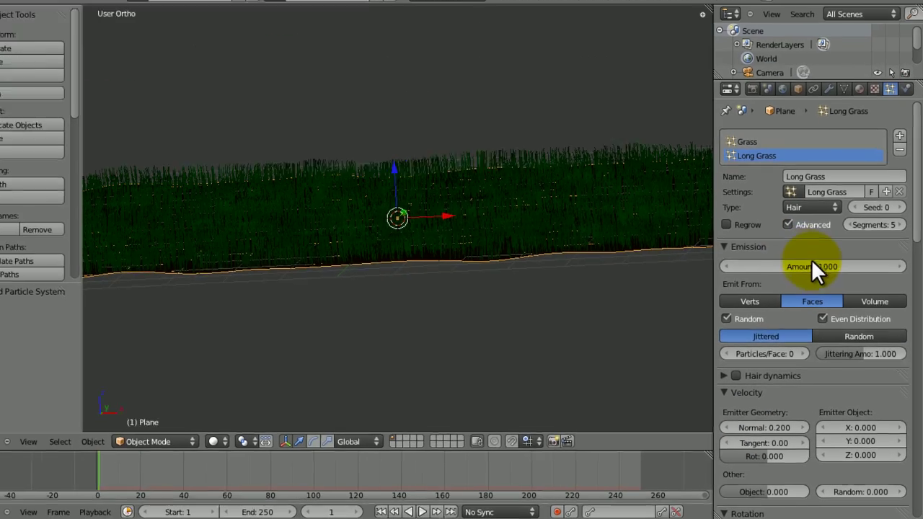
{"action": "left_click", "coordinate": [817, 267]}
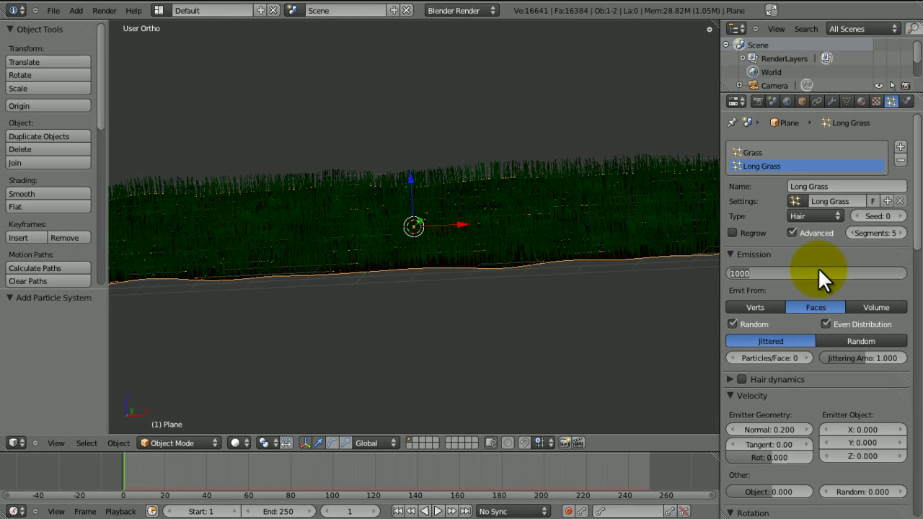
{"action": "type", "text": "300"}
{"action": "key", "text": "Return"}
{"action": "left_click", "coordinate": [451, 171]}
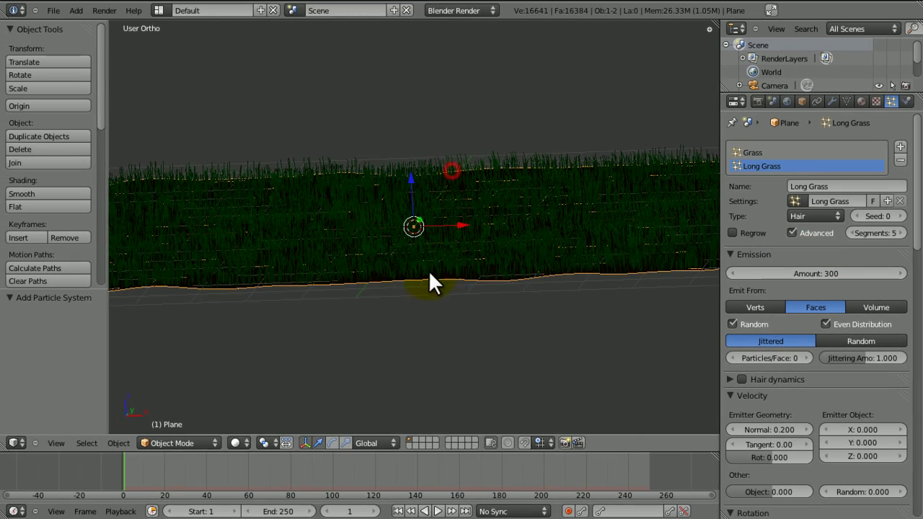
{"action": "middle_click_drag", "start_coordinate": [429, 273], "coordinate": [382, 274]}
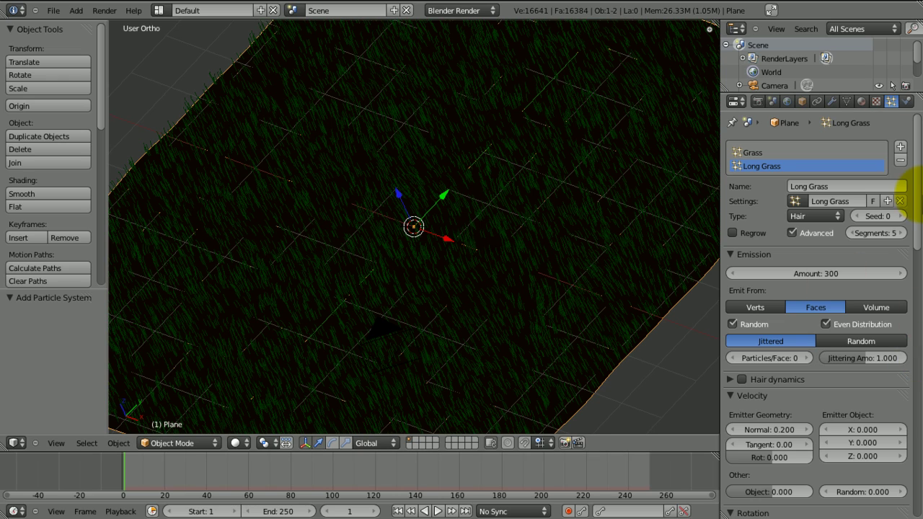
{"action": "scroll", "coordinate": [914, 353], "scroll_direction": "down", "scroll_amount": 10}
{"action": "scroll", "coordinate": [901, 361], "scroll_direction": "down", "scroll_amount": 2}
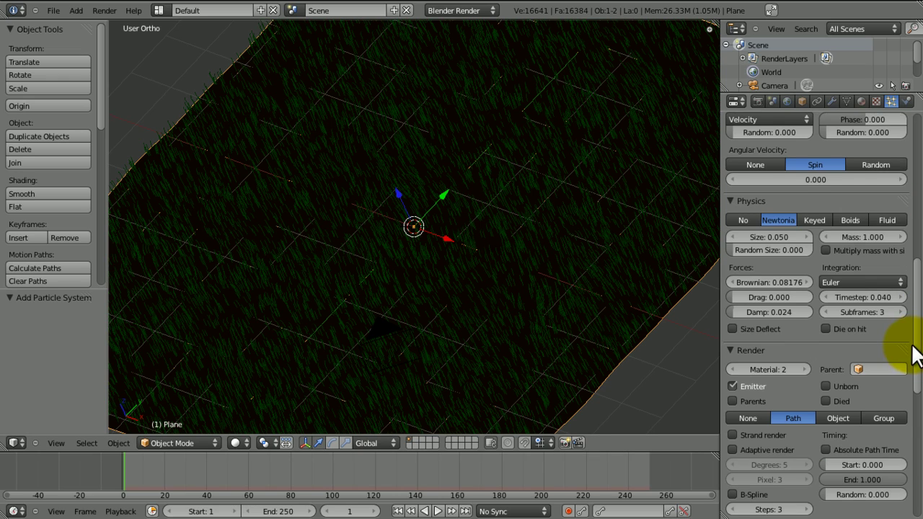
Set Long Grass to material 3 and add a third slot holding a new pale-yellow material.
{"action": "left_click", "coordinate": [800, 355]}
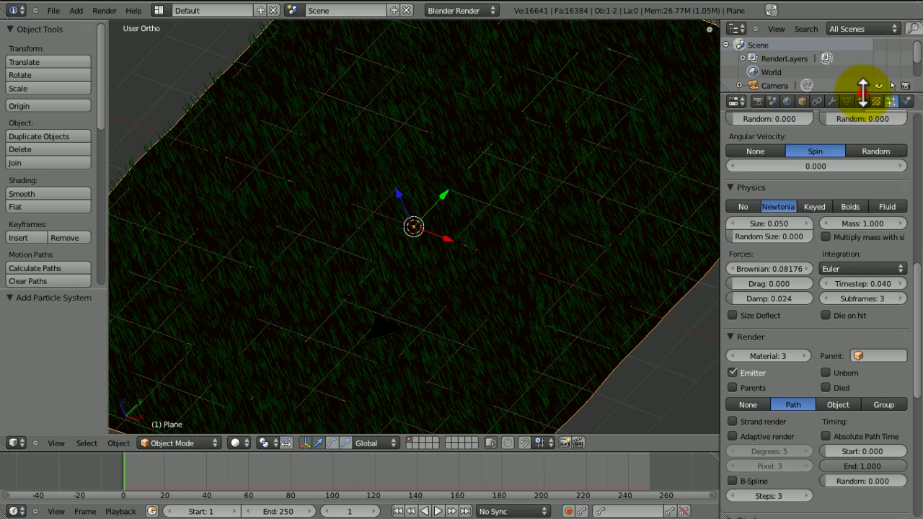
{"action": "left_click", "coordinate": [861, 101]}
{"action": "left_click", "coordinate": [900, 145]}
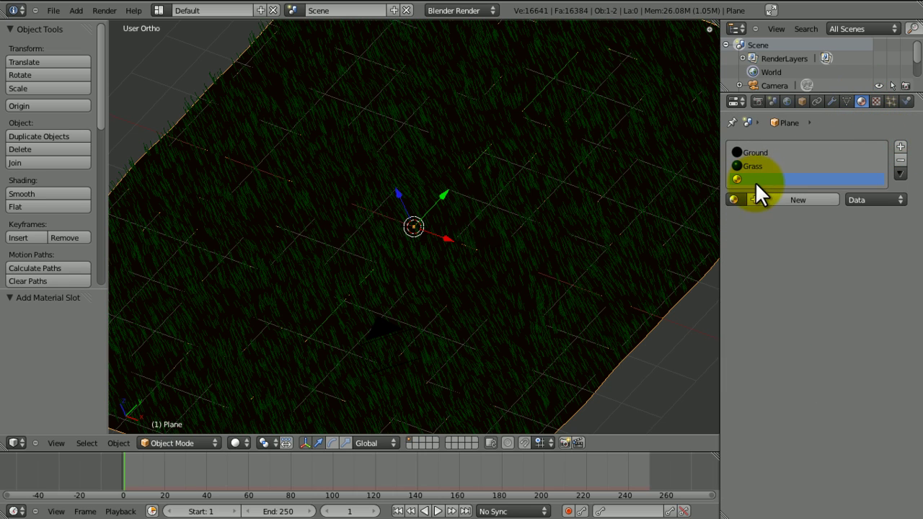
{"action": "left_click", "coordinate": [733, 199]}
{"action": "left_click", "coordinate": [760, 199]}
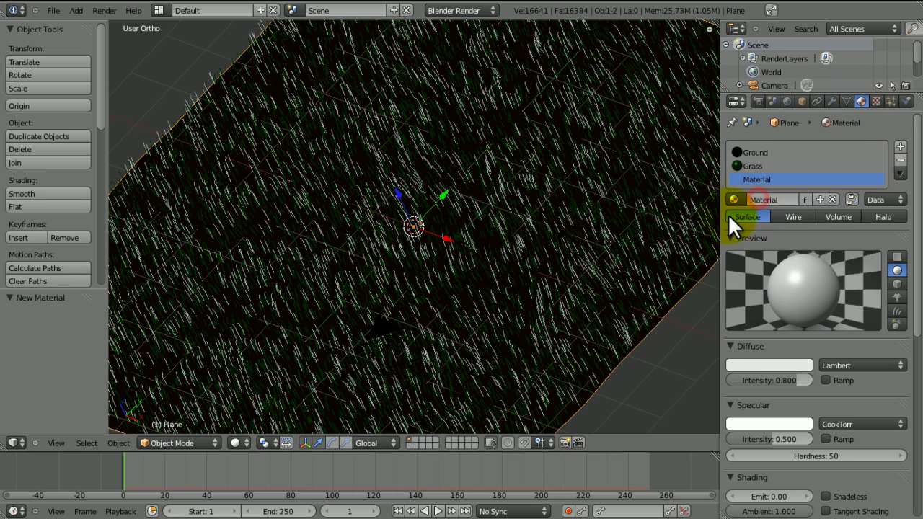
{"action": "left_click", "coordinate": [747, 363]}
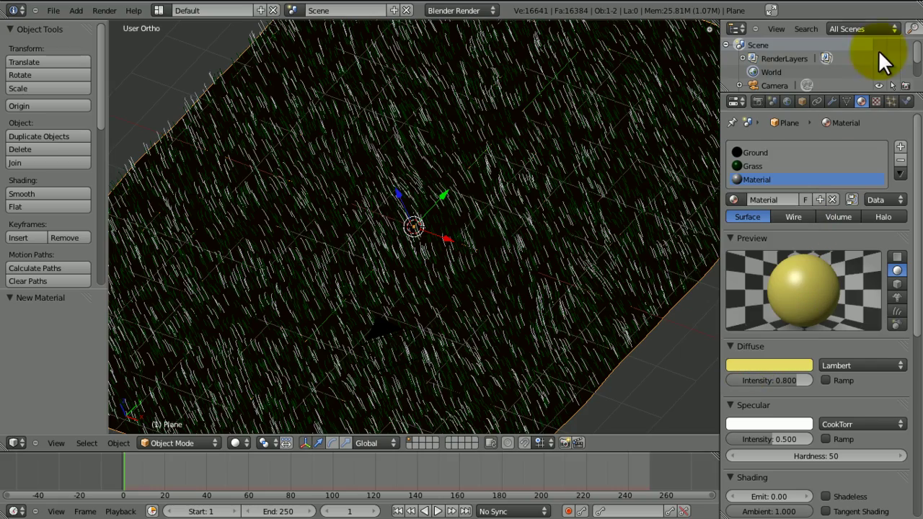
{"action": "mouse_move", "coordinate": [356, 248]}
{"action": "middle_mouse_down"}
{"action": "mouse_move", "coordinate": [372, 207]}
{"action": "mouse_move", "coordinate": [447, 173]}
{"action": "middle_mouse_up"}
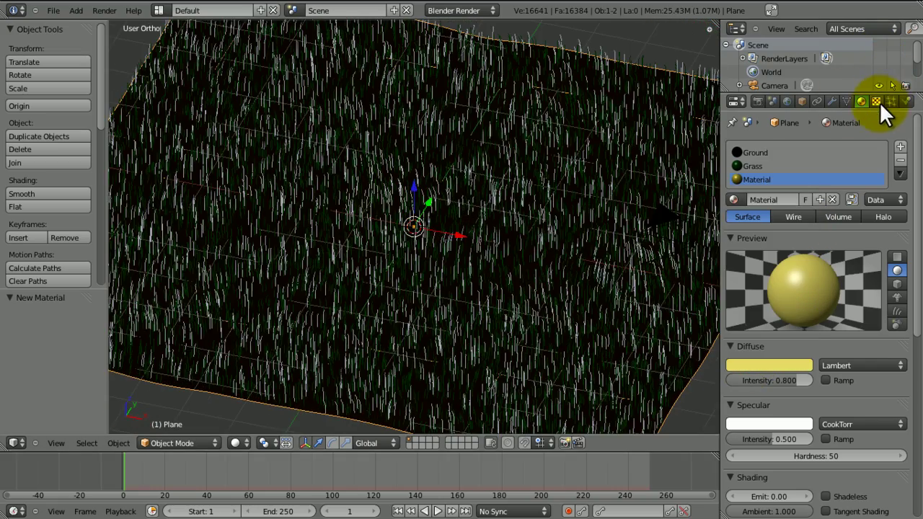
{"action": "left_click", "coordinate": [875, 102]}
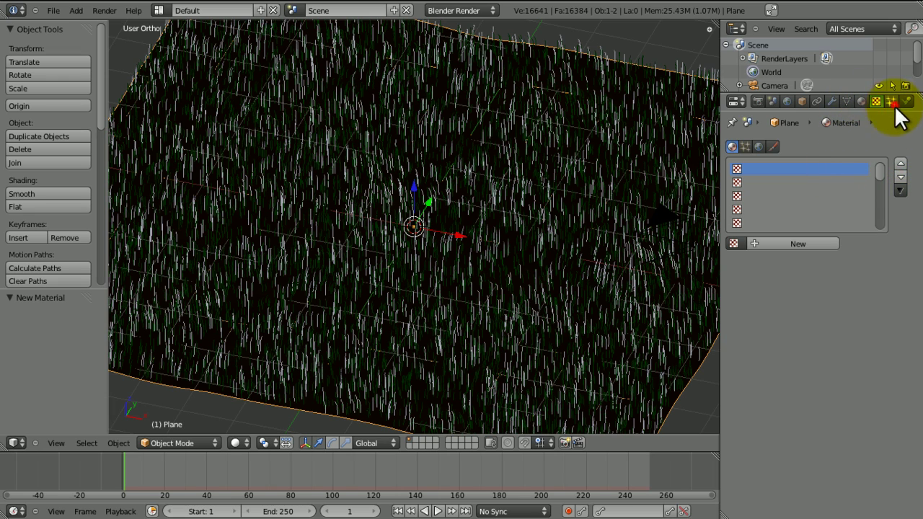
{"action": "left_click", "coordinate": [891, 101]}
{"action": "scroll", "coordinate": [879, 317], "scroll_direction": "down", "scroll_amount": 5}
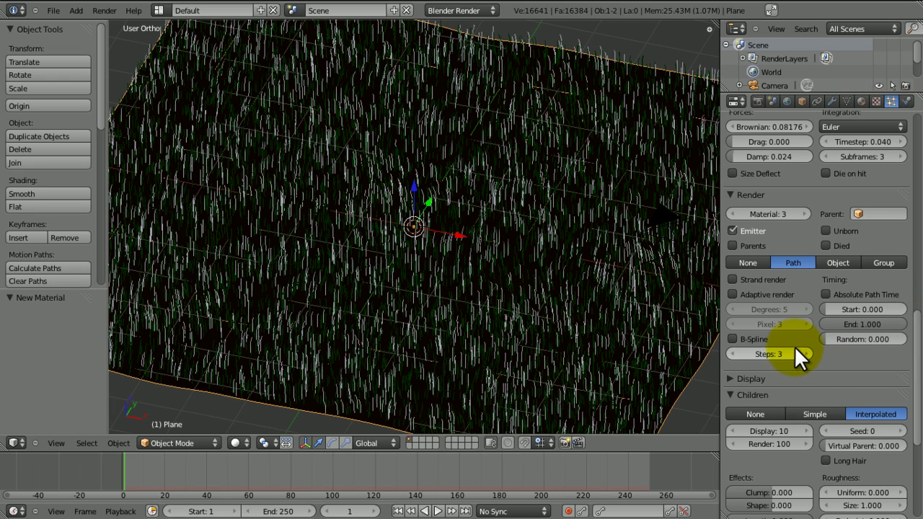
Reapply render material 3 to the Long Grass strands.
{"action": "left_click", "coordinate": [733, 214]}
{"action": "left_click", "coordinate": [801, 214]}
{"action": "middle_click_drag", "start_coordinate": [497, 238], "coordinate": [397, 306]}
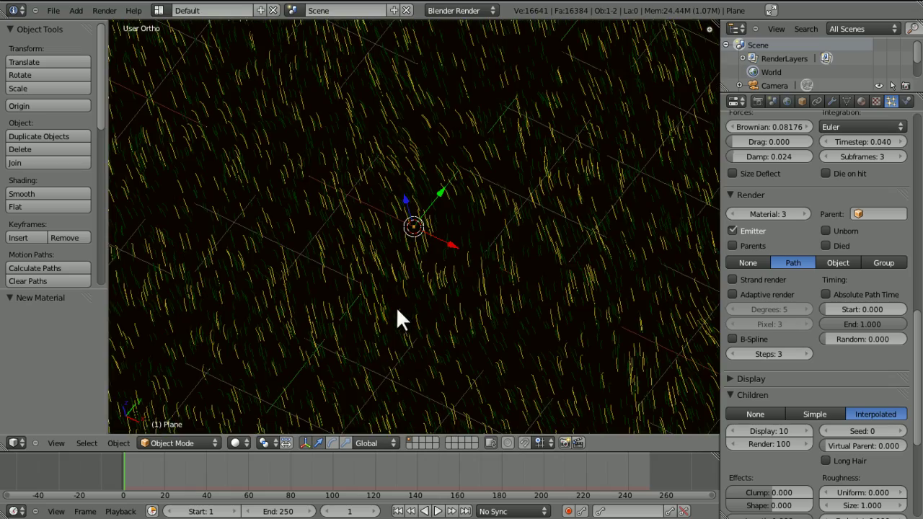
{"action": "left_click", "coordinate": [396, 305]}
{"action": "middle_click_drag", "start_coordinate": [490, 232], "coordinate": [382, 252]}
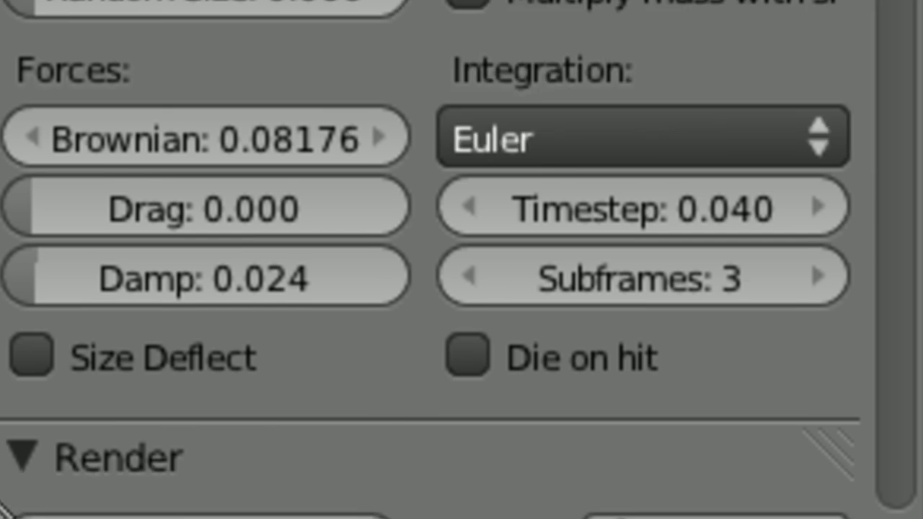
Set the Long Grass physics Brownian to 0.277 and Damp to 0.032.
{"action": "scroll", "coordinate": [2, 504], "scroll_direction": "down", "scroll_amount": 3}
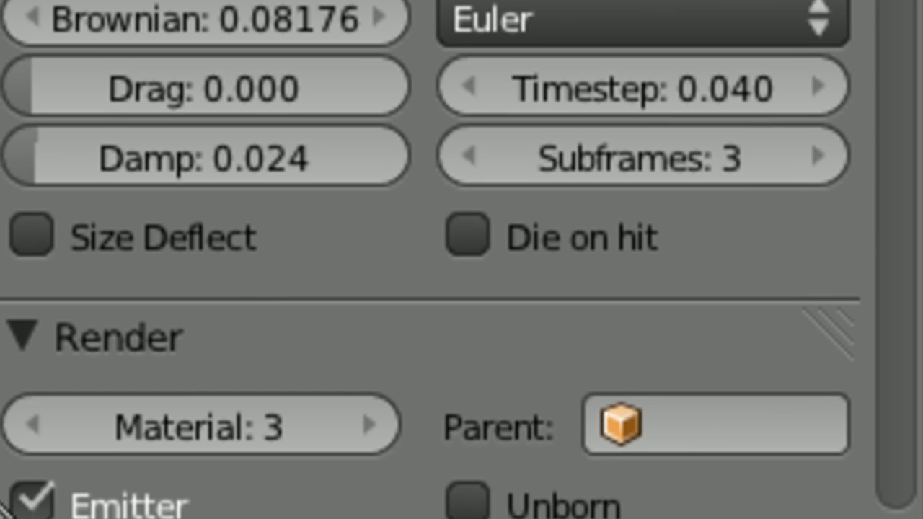
{"action": "scroll", "coordinate": [2, 505], "scroll_direction": "down", "scroll_amount": 5}
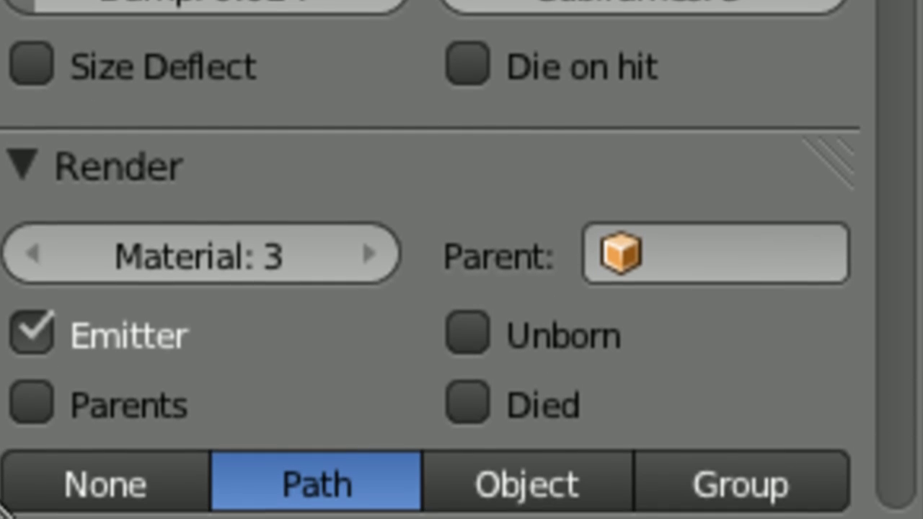
{"action": "scroll", "coordinate": [2, 508], "scroll_direction": "down", "scroll_amount": 6}
{"action": "scroll", "coordinate": [2, 505], "scroll_direction": "up", "scroll_amount": 14}
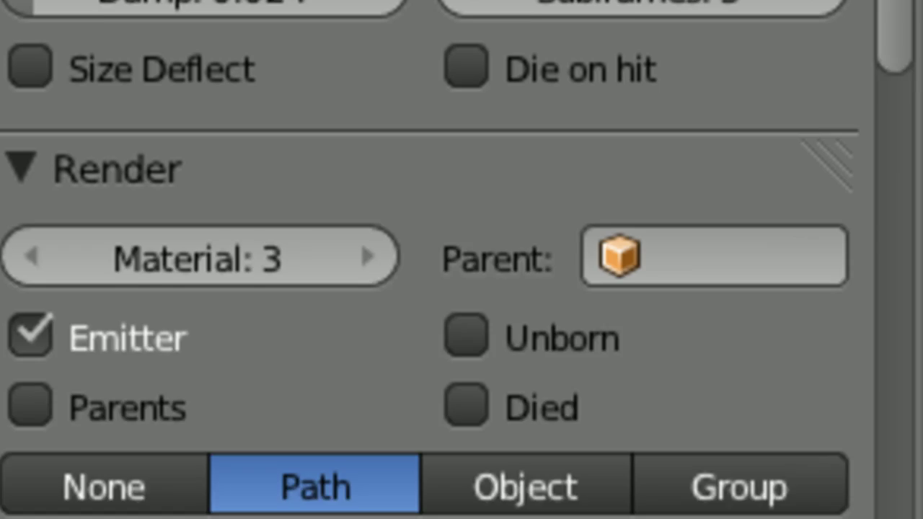
{"action": "left_click_drag", "start_coordinate": [238, 130], "coordinate": [408, 153]}
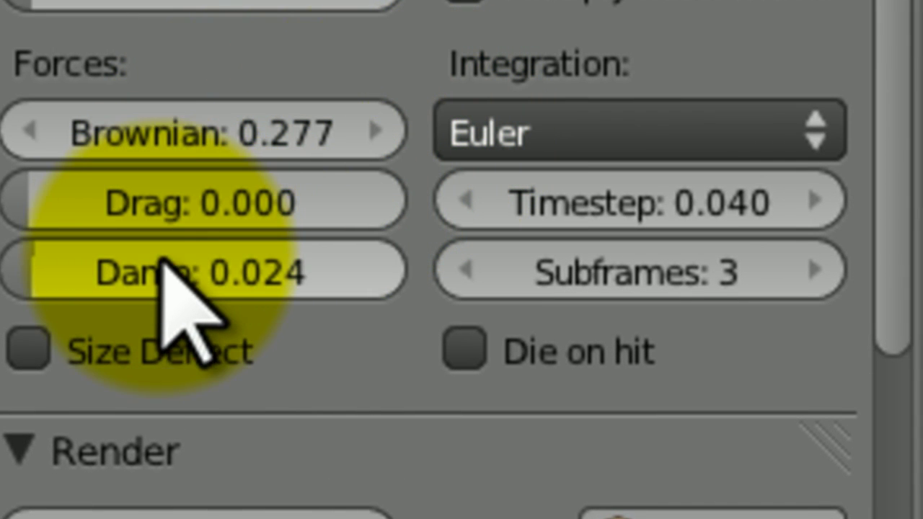
{"action": "left_click_drag", "start_coordinate": [160, 252], "coordinate": [197, 258]}
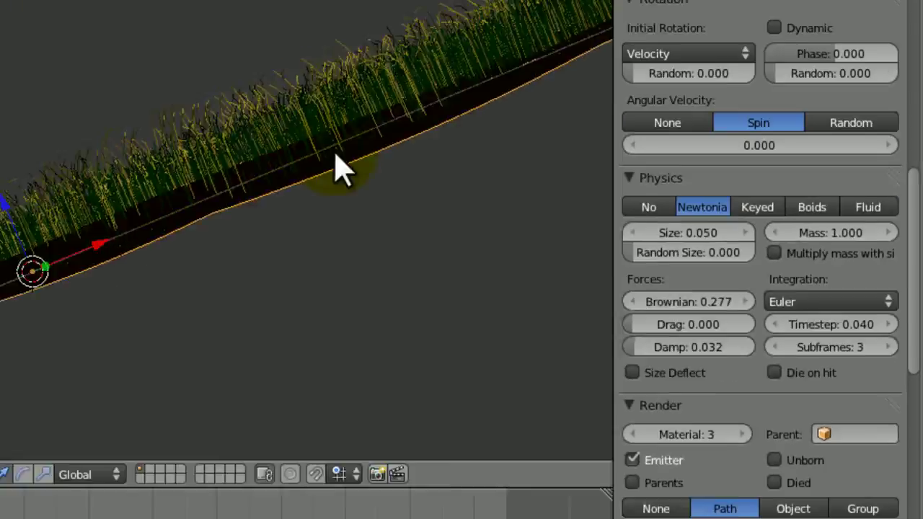
{"action": "key", "text": "KP_1"}
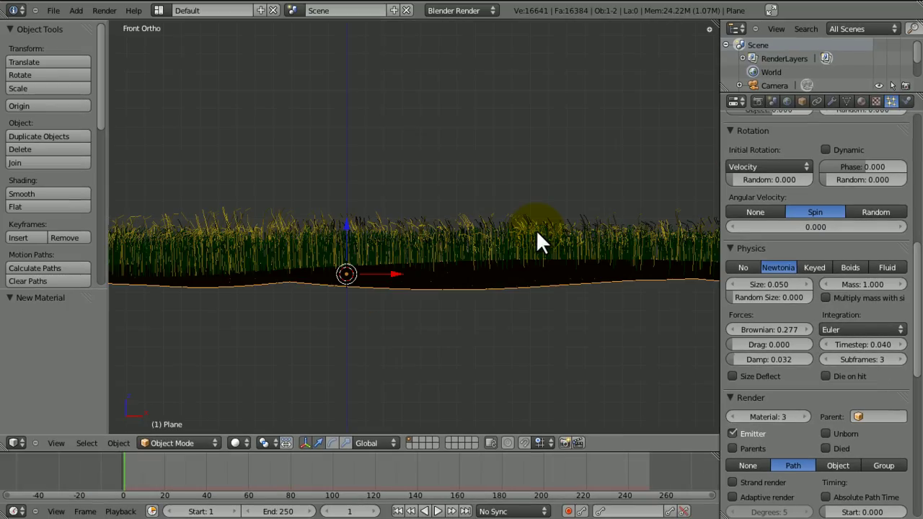
{"action": "middle_click_drag", "start_coordinate": [519, 228], "coordinate": [121, 90]}
From Save As, create a 'Grass Tutorial' folder on the Desktop.
{"action": "left_click", "coordinate": [55, 10]}
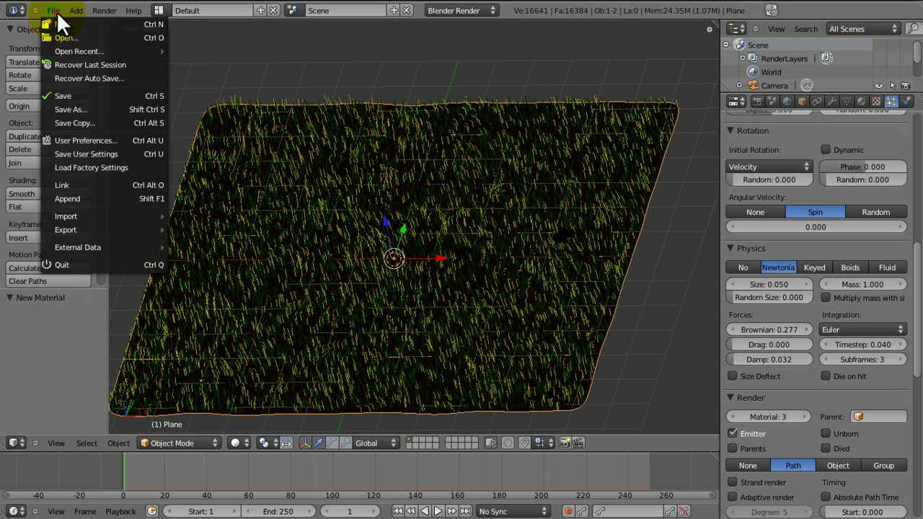
{"action": "left_click", "coordinate": [68, 108]}
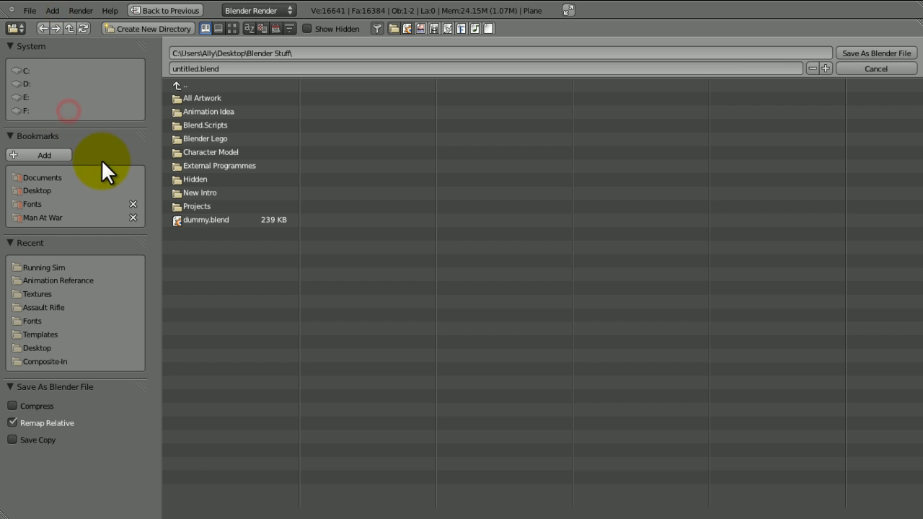
{"action": "left_click", "coordinate": [45, 189]}
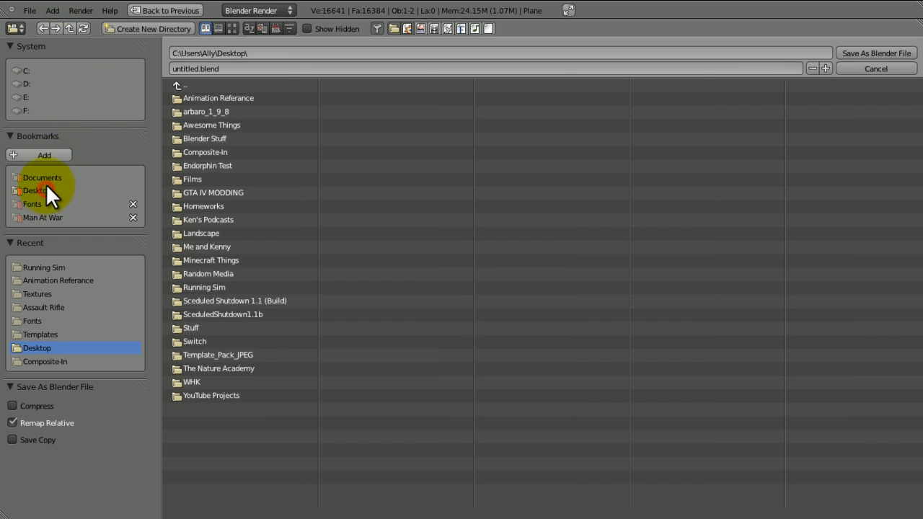
{"action": "left_click", "coordinate": [154, 27]}
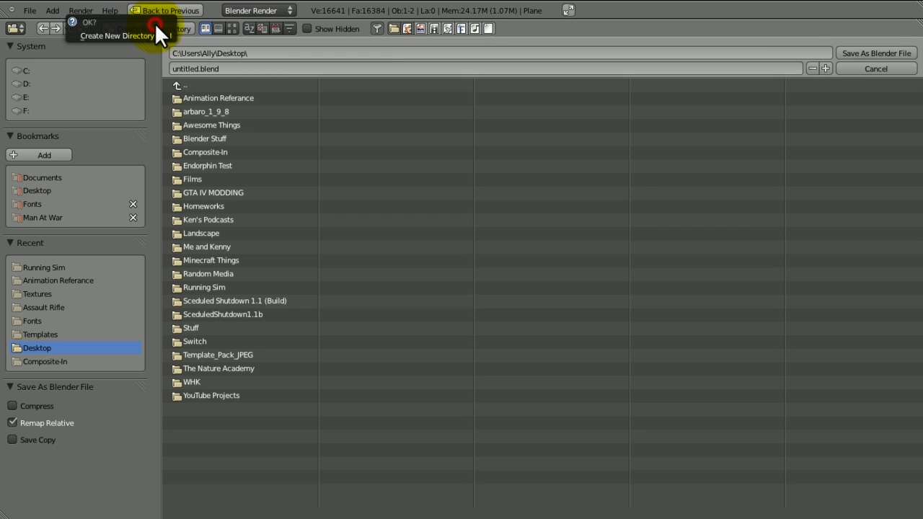
{"action": "left_click", "coordinate": [154, 27]}
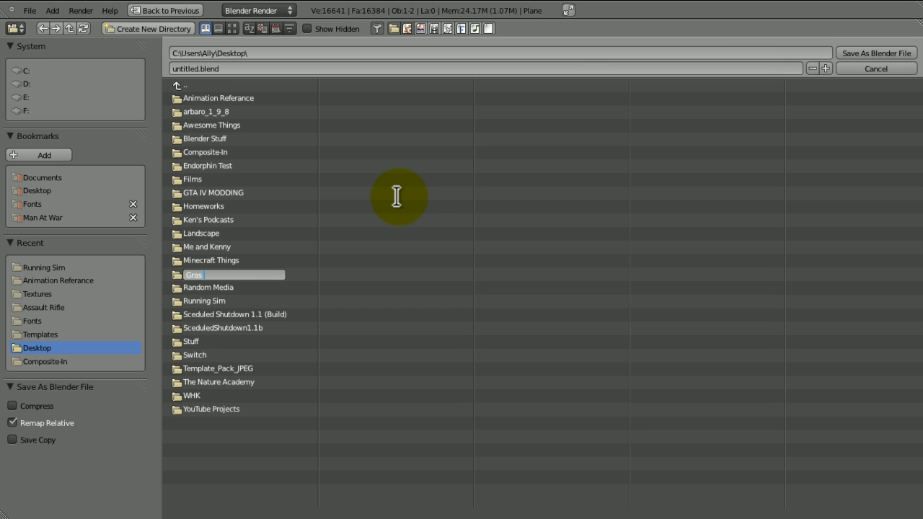
{"action": "type", "text": "Grass Tutorial"}
{"action": "key", "text": "Return"}
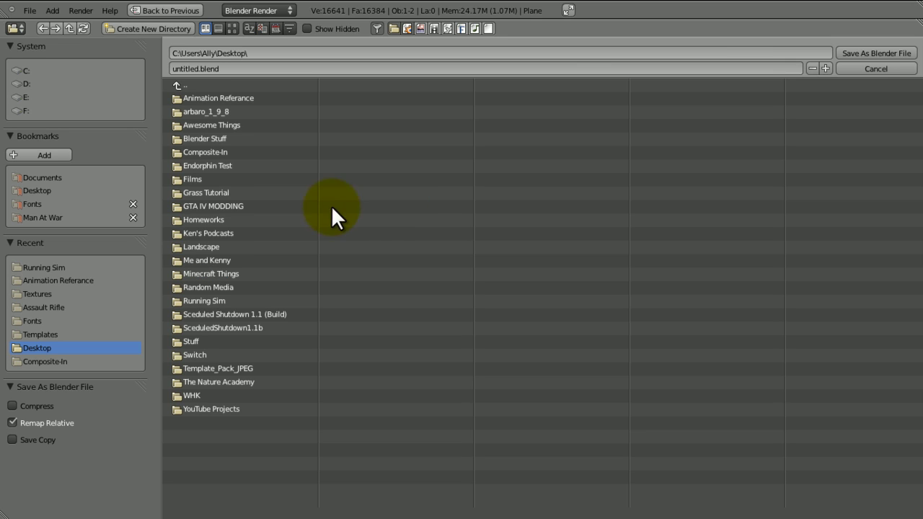
Save the scene as 'File.blend' inside the Grass Tutorial folder.
{"action": "left_click", "coordinate": [208, 188]}
{"action": "left_click", "coordinate": [232, 69]}
{"action": "type", "text": "F"}
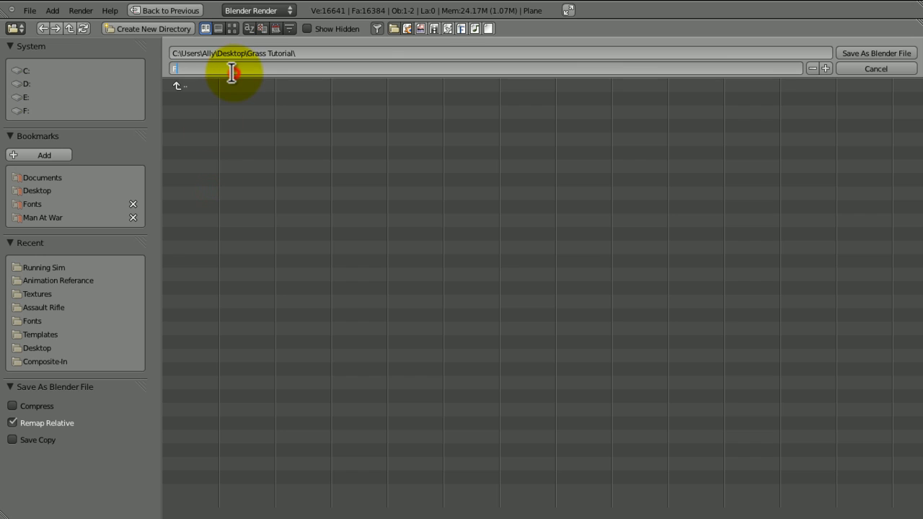
{"action": "type", "text": "ile"}
{"action": "left_click", "coordinate": [868, 53]}
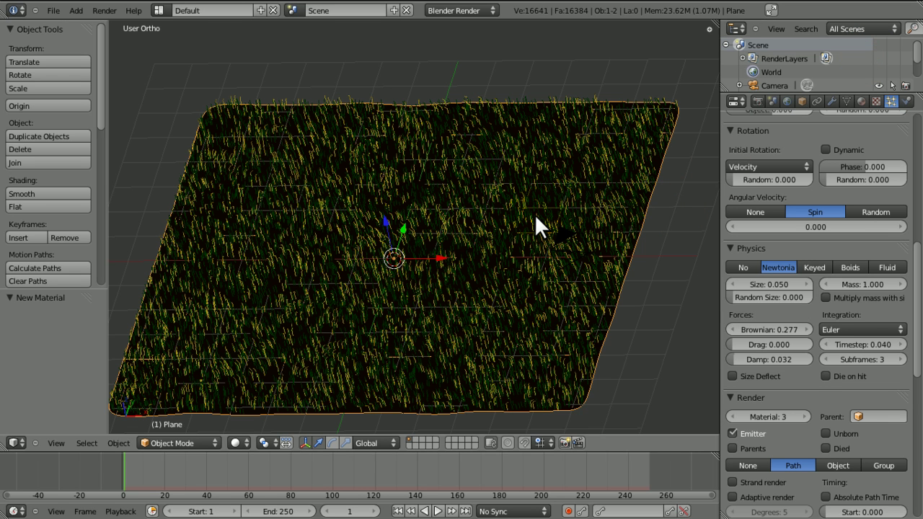
Test-render the scene with F12, then return to the front view.
{"action": "key", "text": "F12"}
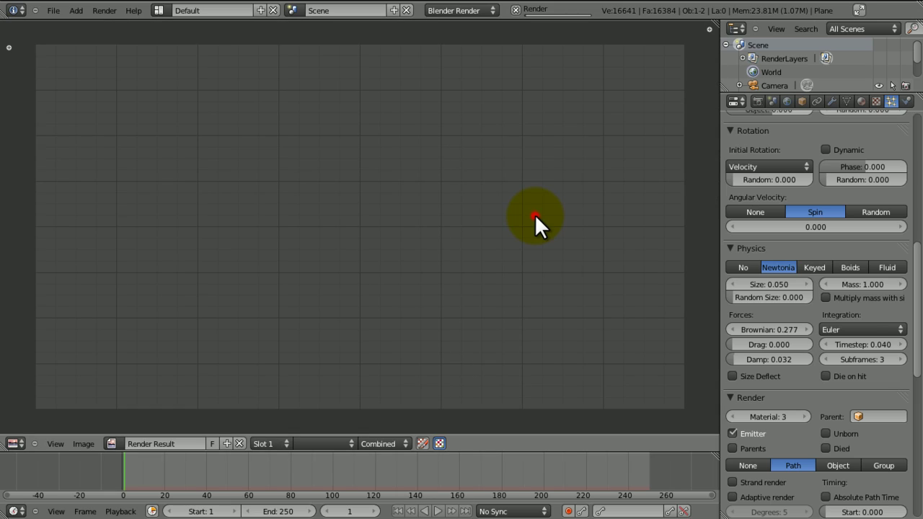
{"action": "key", "text": "Escape"}
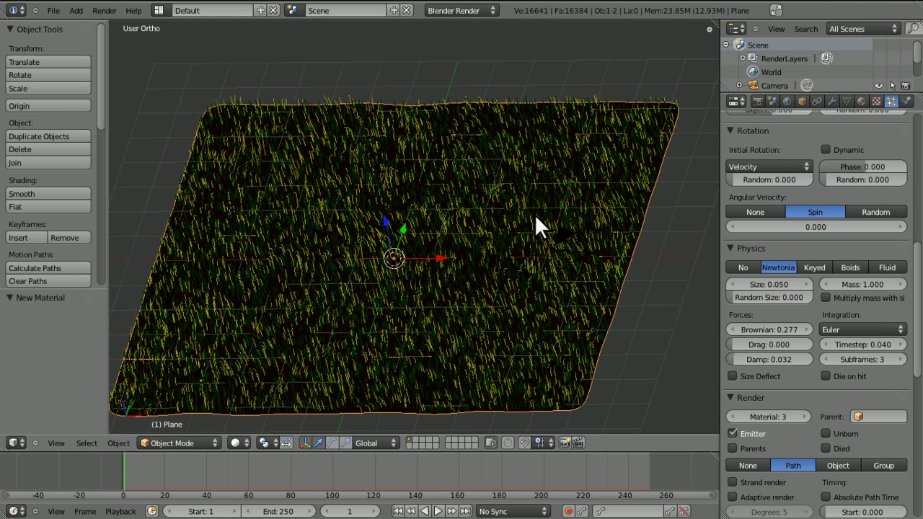
{"action": "scroll", "coordinate": [421, 236], "scroll_direction": "down", "scroll_amount": 5}
{"action": "mouse_move", "coordinate": [405, 141]}
{"action": "middle_mouse_down"}
{"action": "mouse_move", "coordinate": [397, 166]}
{"action": "mouse_move", "coordinate": [400, 141]}
{"action": "middle_mouse_up"}
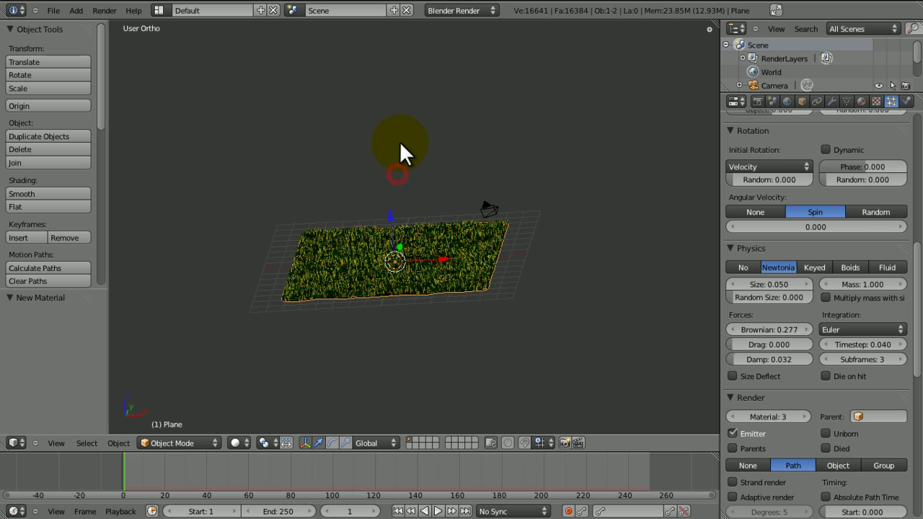
{"action": "key", "text": "KP_1"}
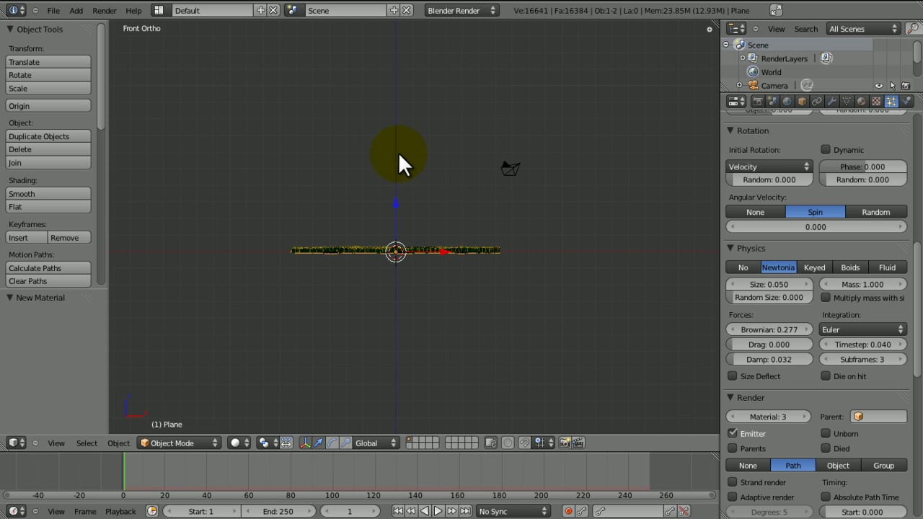
{"action": "scroll", "coordinate": [398, 151], "scroll_direction": "up", "scroll_amount": 6}
Deselect everything and add a Sun lamp to the scene.
{"action": "key", "text": "a"}
{"action": "key", "text": "shift+a"}
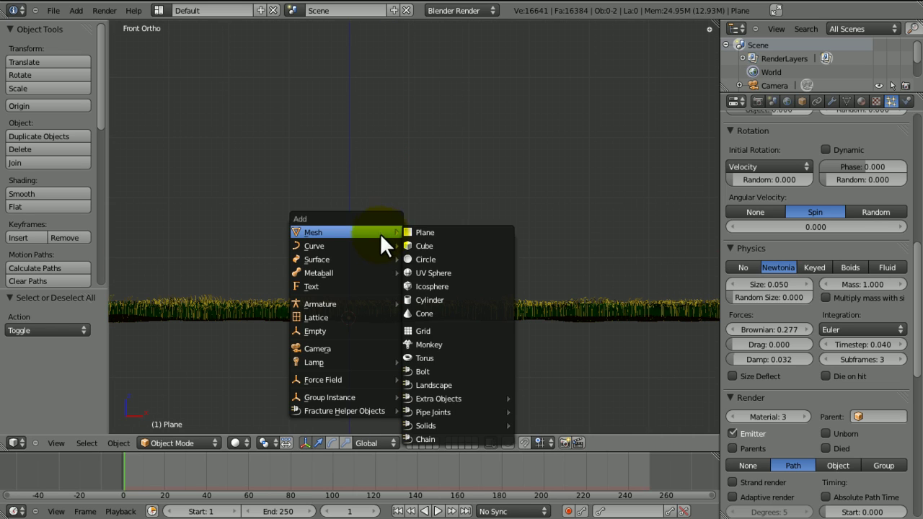
{"action": "mouse_move", "coordinate": [328, 362]}
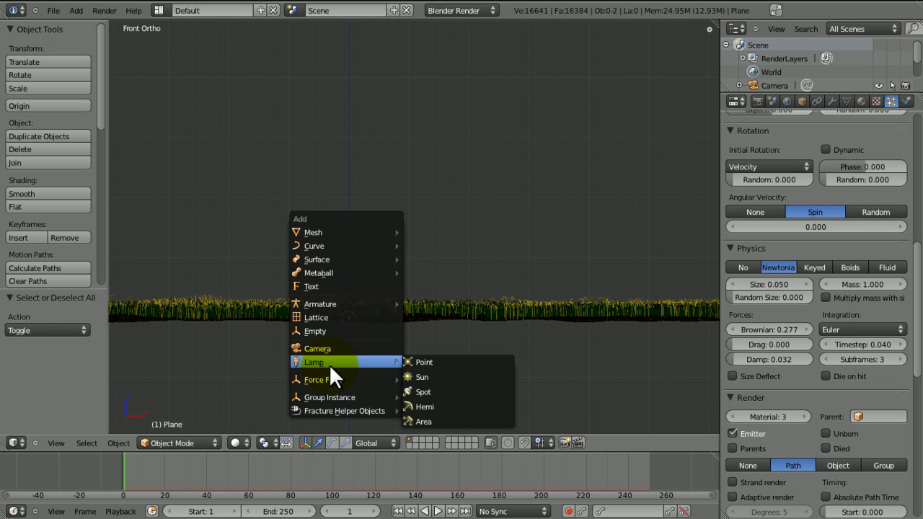
{"action": "left_click", "coordinate": [425, 377]}
In front view, move the Sun lamp high above the plane and tilt it.
{"action": "key", "text": "g"}
{"action": "left_click", "coordinate": [415, 236]}
{"action": "scroll", "coordinate": [415, 237], "scroll_direction": "down", "scroll_amount": 9}
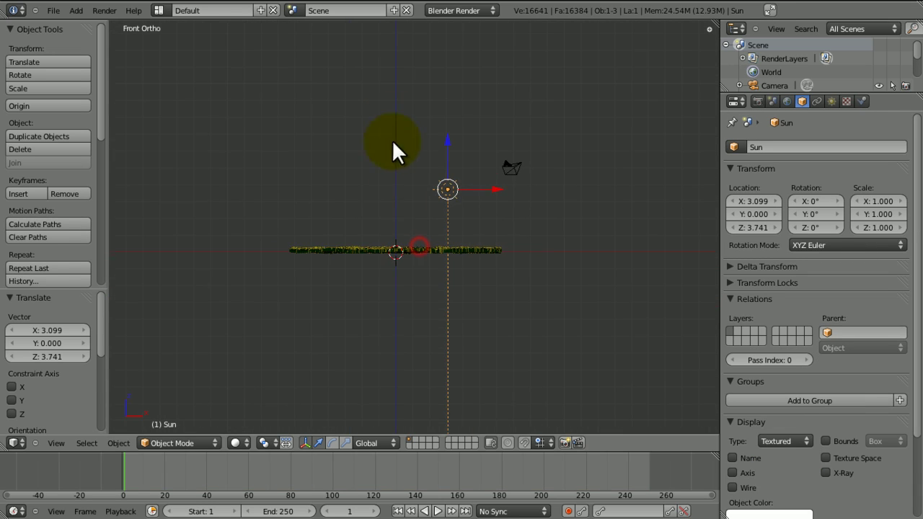
{"action": "key", "text": "g"}
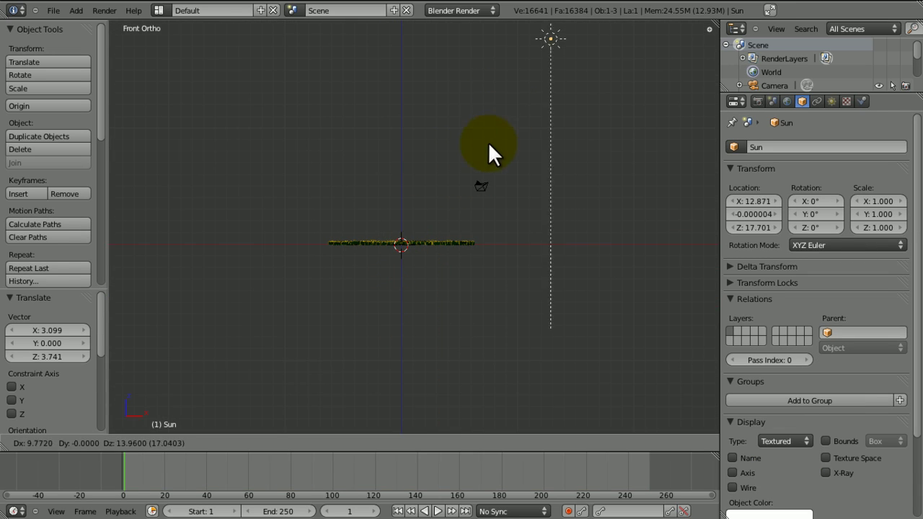
{"action": "left_click", "coordinate": [486, 149]}
{"action": "key", "text": "r"}
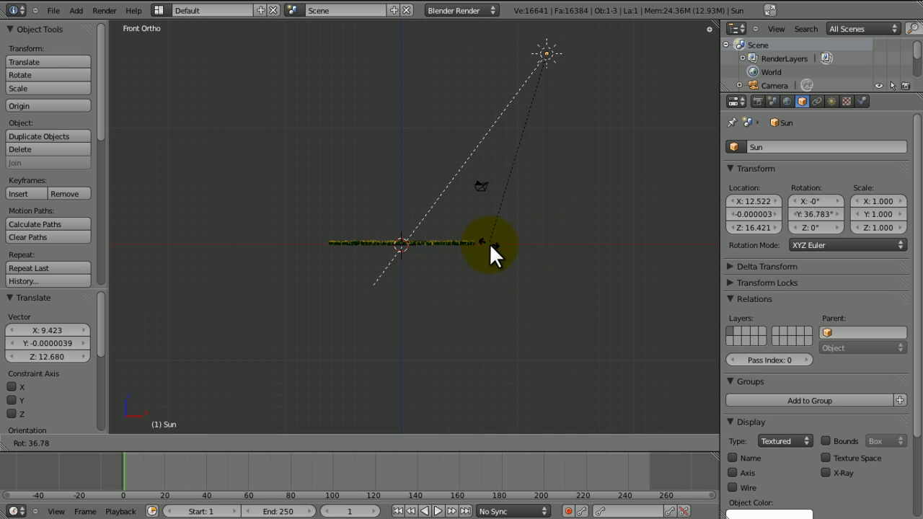
{"action": "left_click", "coordinate": [469, 219]}
From top view, position the Sun at 11.940, 6.282, 16.421 and turn it toward the plane.
{"action": "key", "text": "KP_7"}
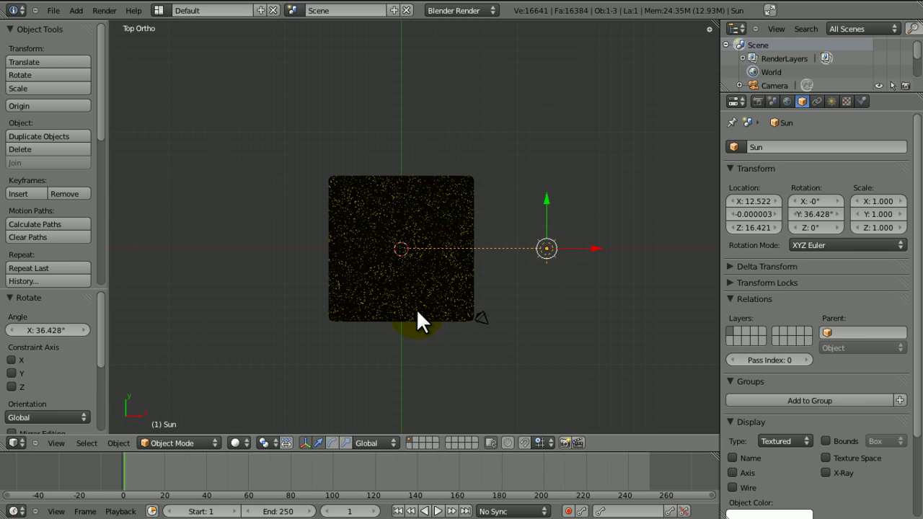
{"action": "key", "text": "g"}
{"action": "left_click", "coordinate": [434, 237]}
{"action": "key", "text": "r"}
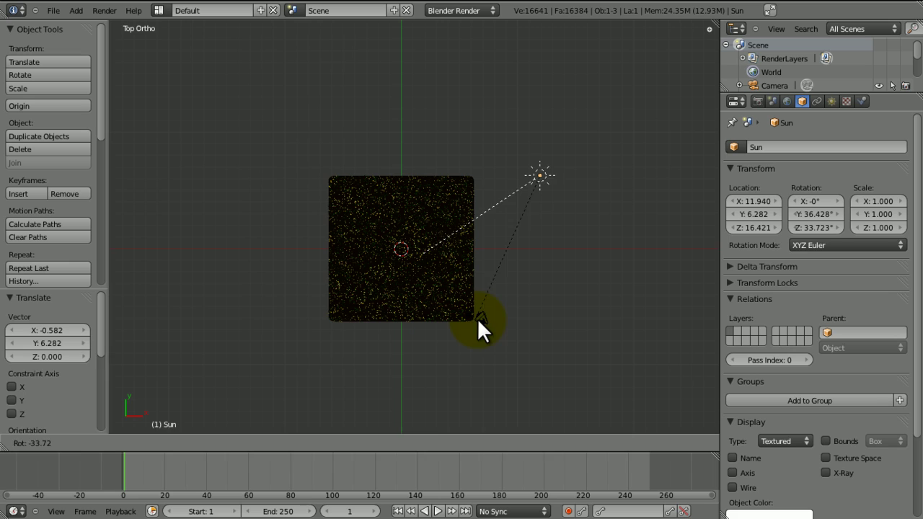
{"action": "left_click", "coordinate": [477, 318]}
{"action": "middle_click_drag", "start_coordinate": [477, 318], "coordinate": [364, 173]}
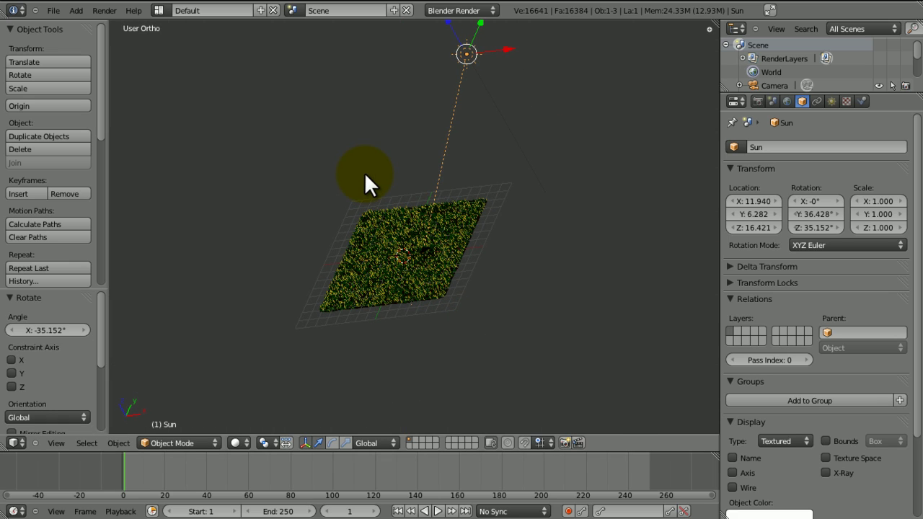
{"action": "key", "text": "KP_1"}
Give the Sun lamp a final tilt and set its energy to 1.500.
{"action": "key", "text": "r"}
{"action": "left_click", "coordinate": [333, 168]}
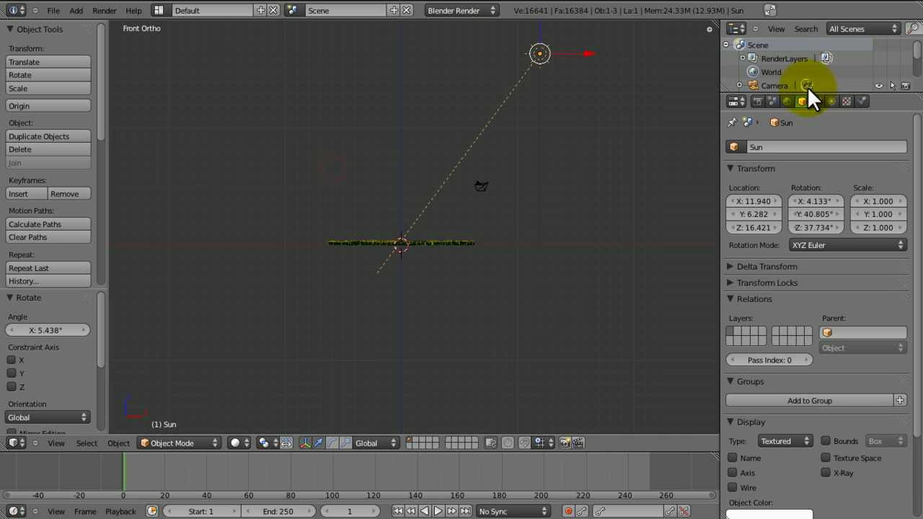
{"action": "left_click", "coordinate": [831, 100]}
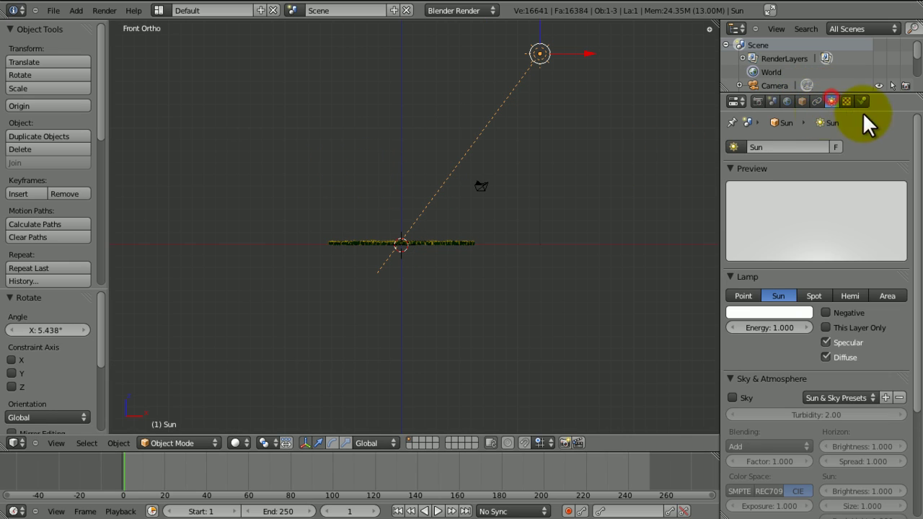
{"action": "left_click", "coordinate": [766, 326]}
{"action": "type", "text": "2"}
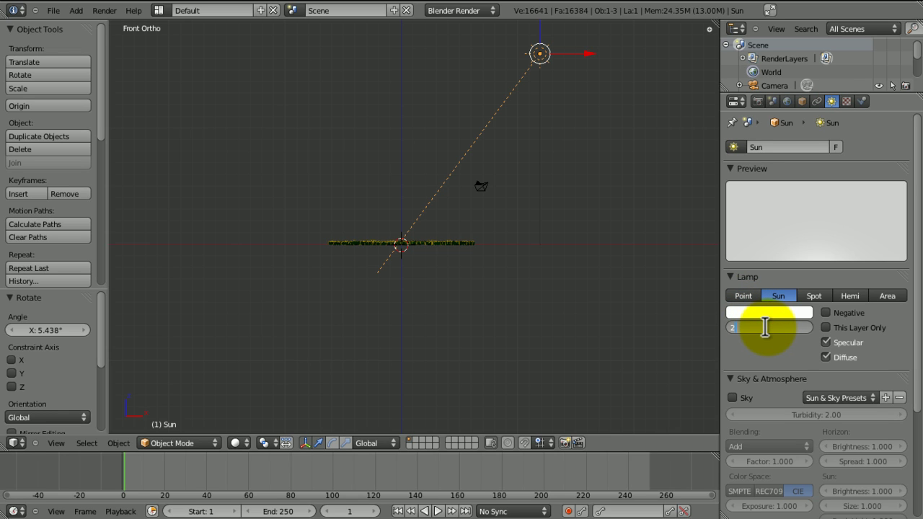
{"action": "type", "text": "500"}
{"action": "key", "text": "Return"}
Tint the Sun lamp's light colour a warm pale yellow.
{"action": "left_click", "coordinate": [765, 312]}
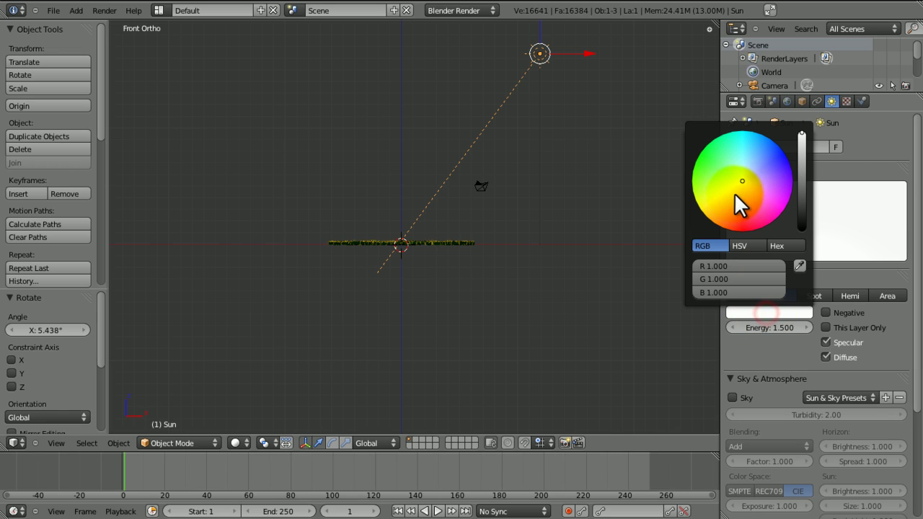
{"action": "left_click", "coordinate": [726, 187]}
{"action": "left_click_drag", "start_coordinate": [726, 188], "coordinate": [722, 196]}
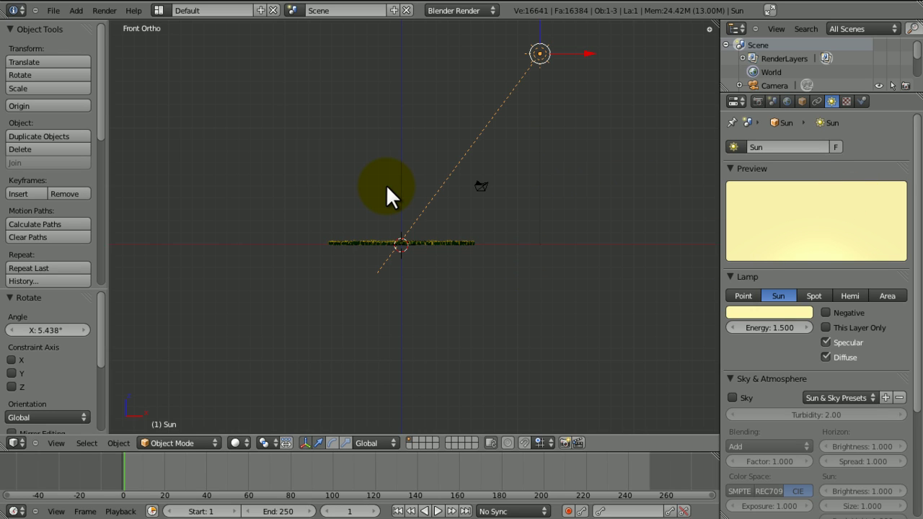
Add a Spot lamp and raise it straight up above the grass plane.
{"action": "key", "text": "a"}
{"action": "key", "text": "shift+a"}
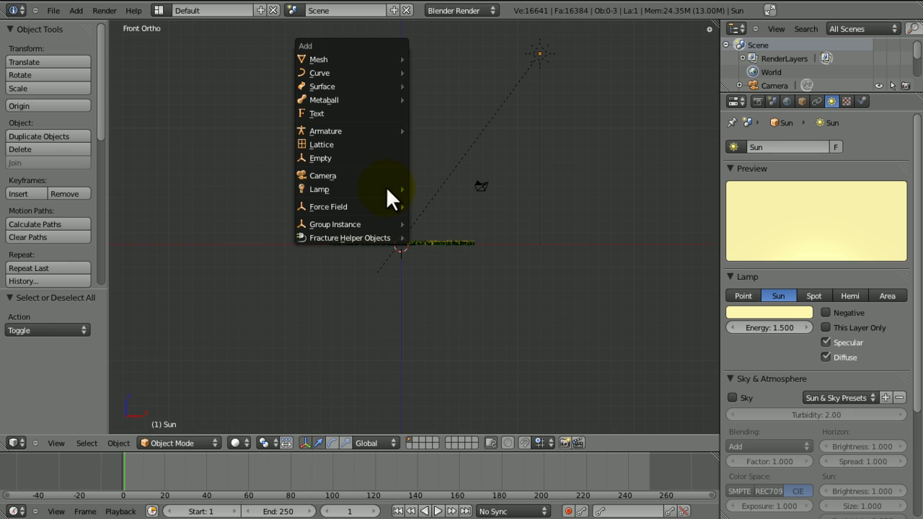
{"action": "mouse_move", "coordinate": [385, 186]}
{"action": "left_click", "coordinate": [427, 217]}
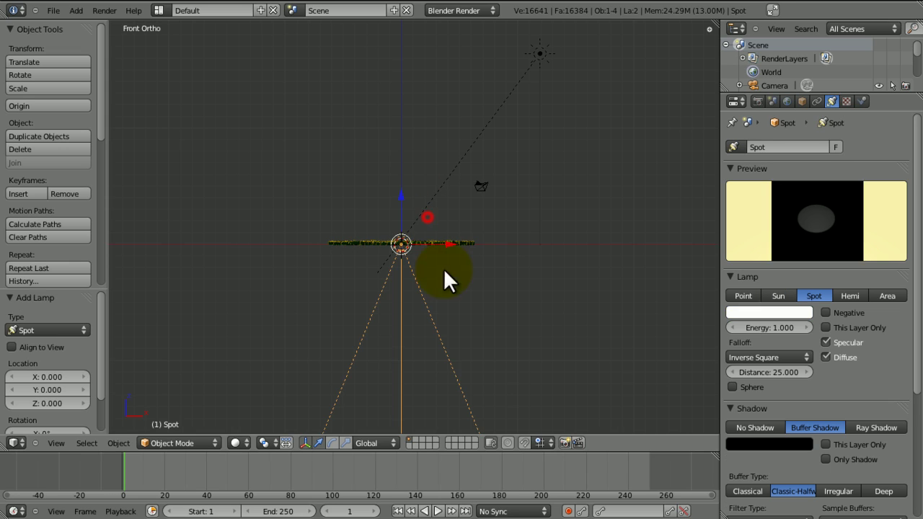
{"action": "key", "text": "g"}
{"action": "key", "text": "z"}
{"action": "left_click", "coordinate": [454, 131]}
{"action": "left_click", "coordinate": [453, 131]}
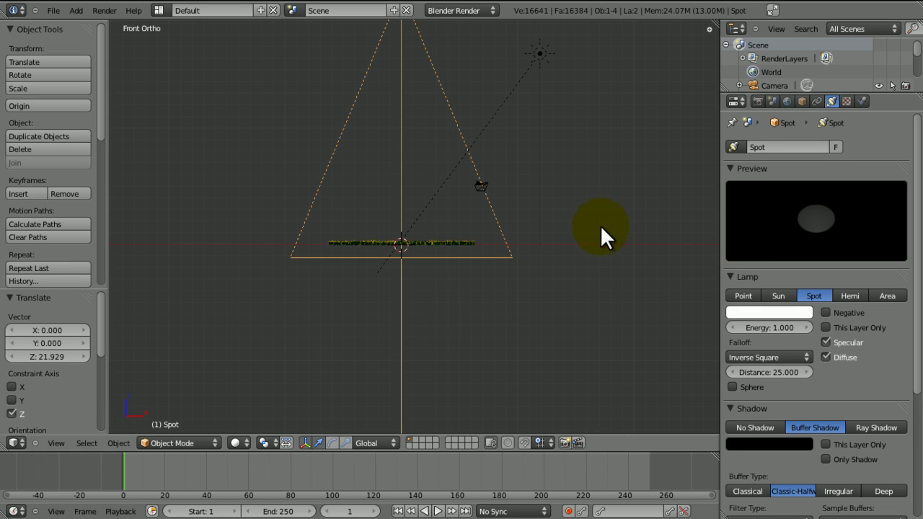
Give the spot lamp a deep blue light colour.
{"action": "left_click", "coordinate": [766, 312]}
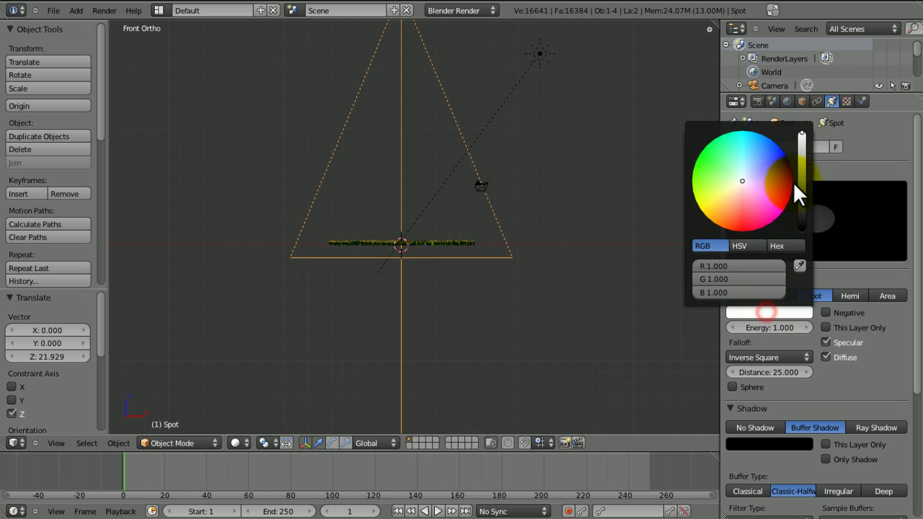
{"action": "left_click", "coordinate": [753, 169]}
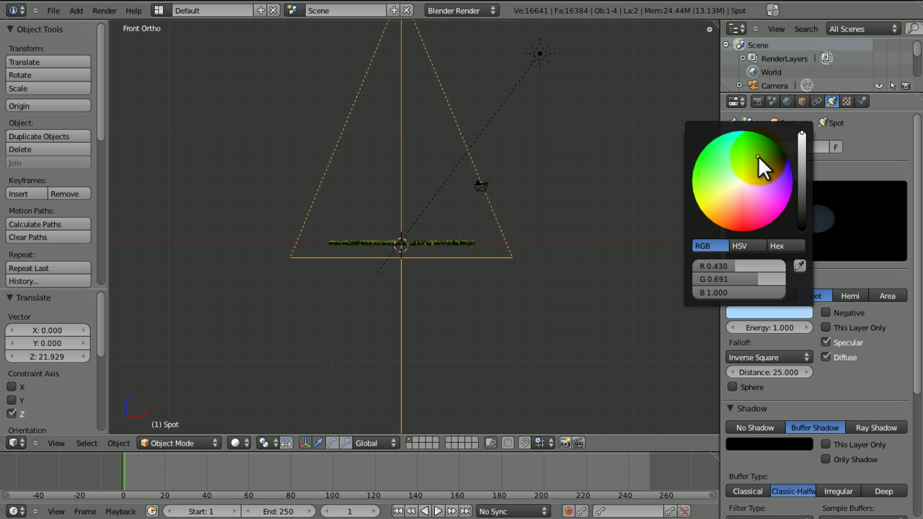
{"action": "middle_click_drag", "start_coordinate": [552, 229], "coordinate": [478, 303]}
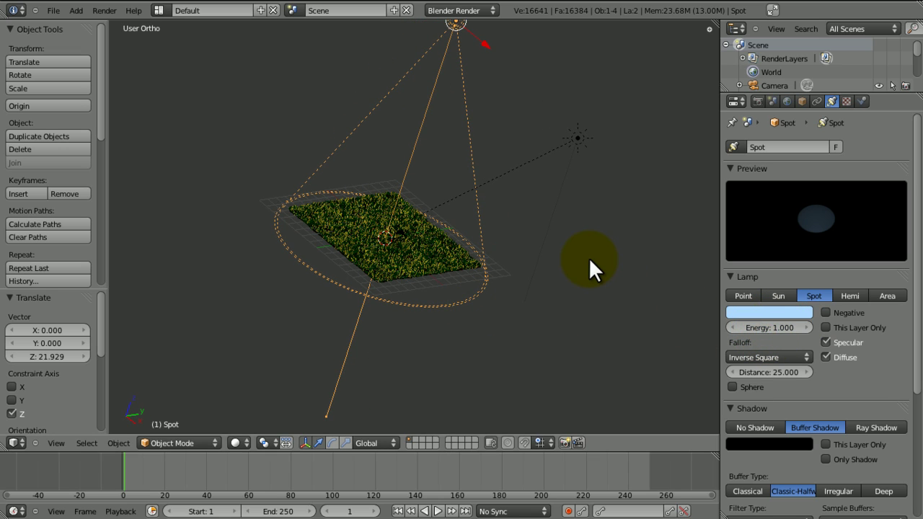
{"action": "left_click", "coordinate": [781, 311]}
{"action": "left_click", "coordinate": [777, 152]}
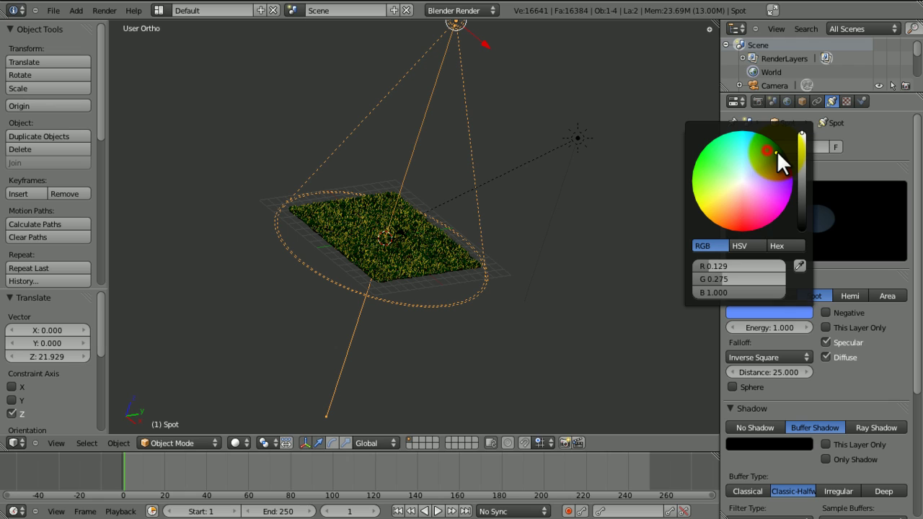
{"action": "left_click_drag", "start_coordinate": [796, 157], "coordinate": [802, 175]}
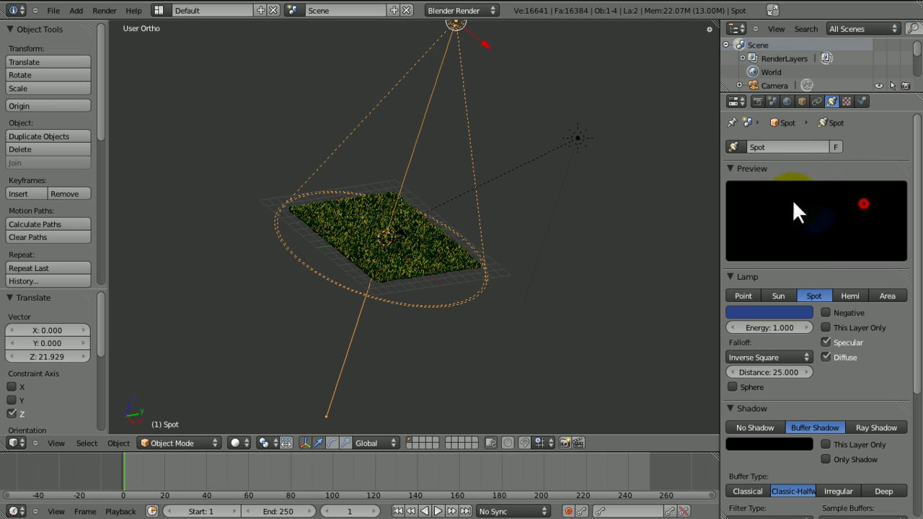
Orbit and use front view to frame the grass plane from above.
{"action": "middle_click_drag", "start_coordinate": [353, 281], "coordinate": [772, 325]}
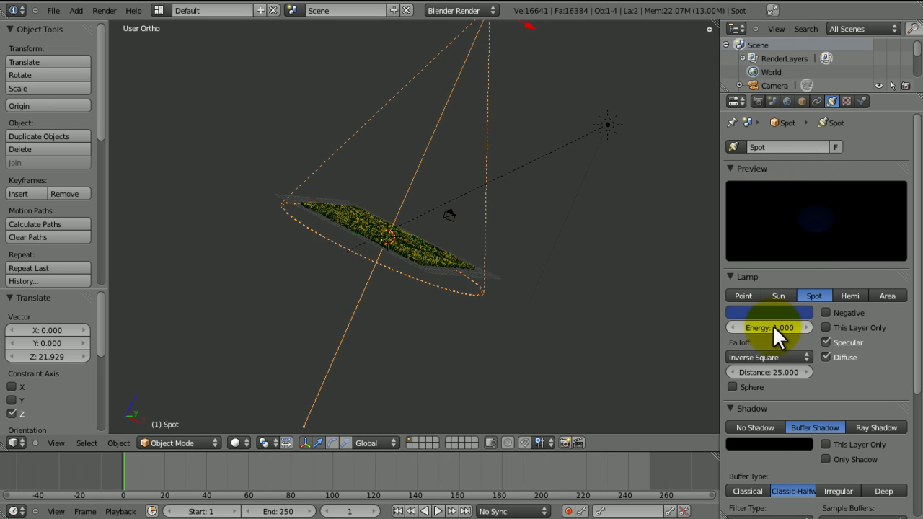
{"action": "key", "text": "KP_1"}
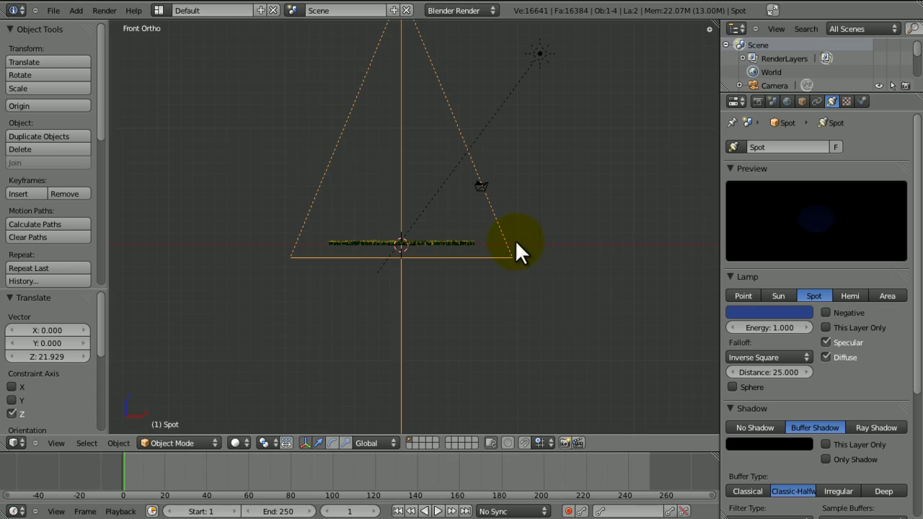
{"action": "left_click", "coordinate": [516, 240]}
{"action": "scroll", "coordinate": [505, 195], "scroll_direction": "down", "scroll_amount": 4}
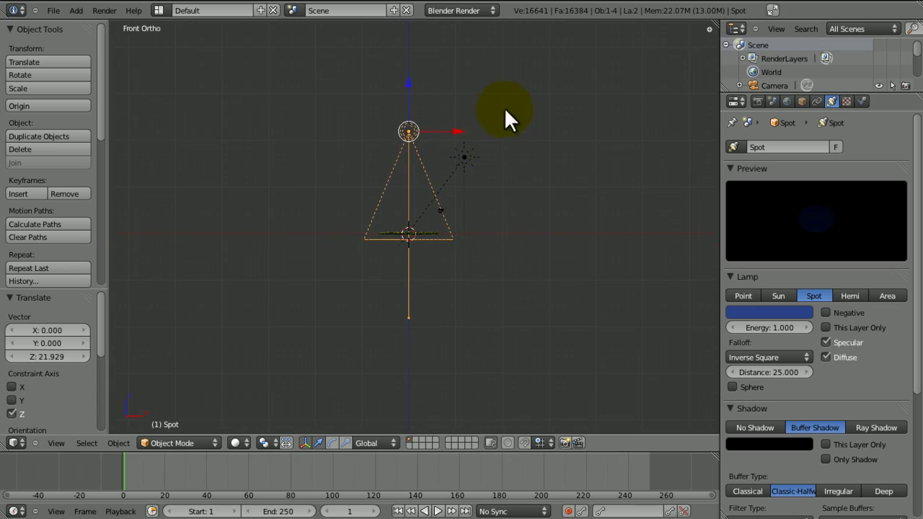
{"action": "scroll", "coordinate": [485, 173], "scroll_direction": "up", "scroll_amount": 6}
{"action": "middle_click_drag", "start_coordinate": [487, 212], "coordinate": [401, 221]}
From camera view, move the camera vertically and along X to height -0.959.
{"action": "key", "text": "KP_0"}
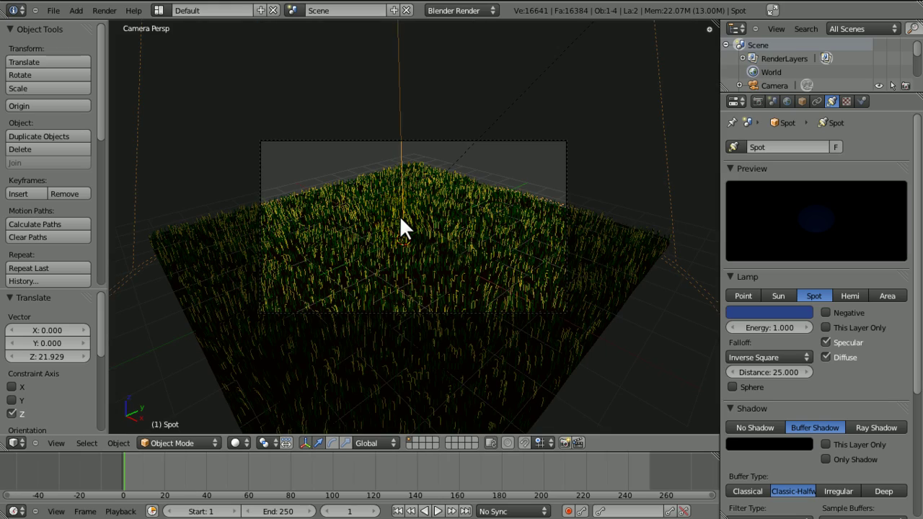
{"action": "right_click", "coordinate": [445, 212]}
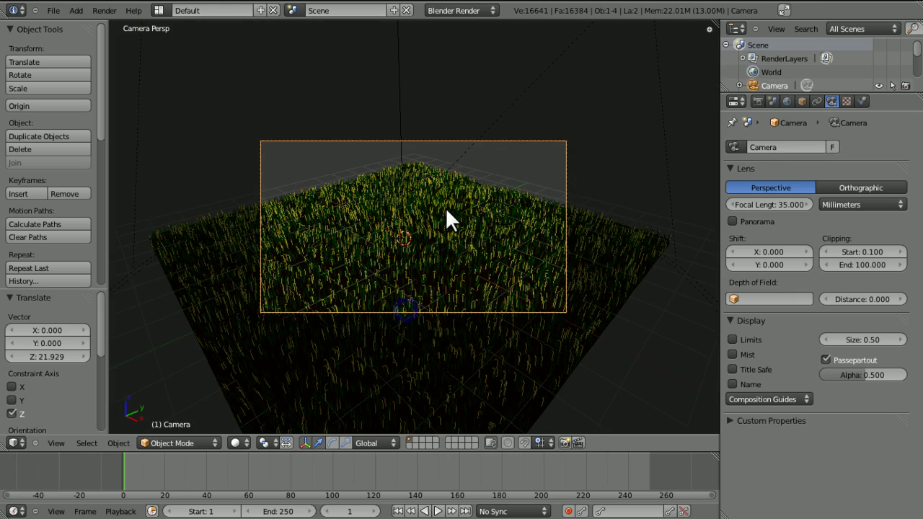
{"action": "key", "text": "g"}
{"action": "key", "text": "z"}
{"action": "left_click", "coordinate": [441, 281]}
{"action": "key", "text": "g"}
{"action": "key", "text": "x"}
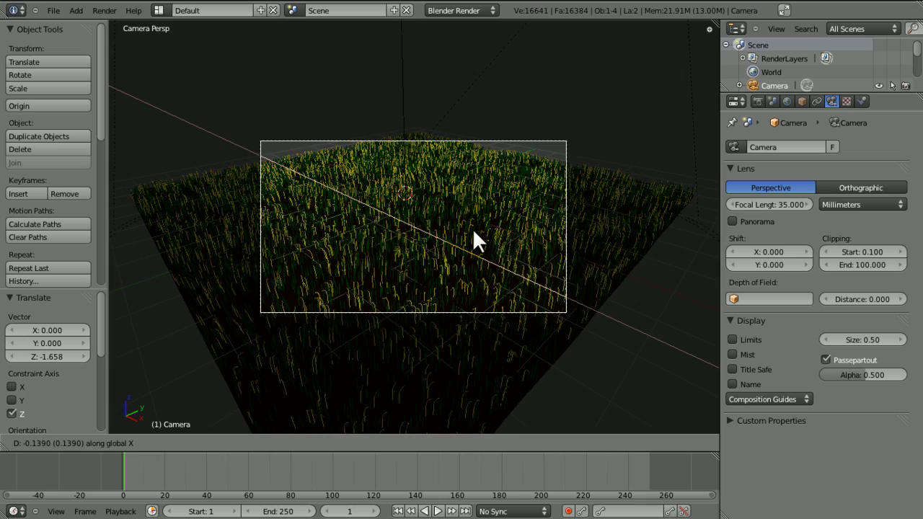
{"action": "left_click", "coordinate": [456, 215]}
{"action": "key", "text": "g"}
{"action": "key", "text": "z"}
{"action": "left_click", "coordinate": [461, 260]}
Clear the camera's rotation and tilt it 90° about X.
{"action": "key", "text": "r"}
{"action": "key", "text": "x"}
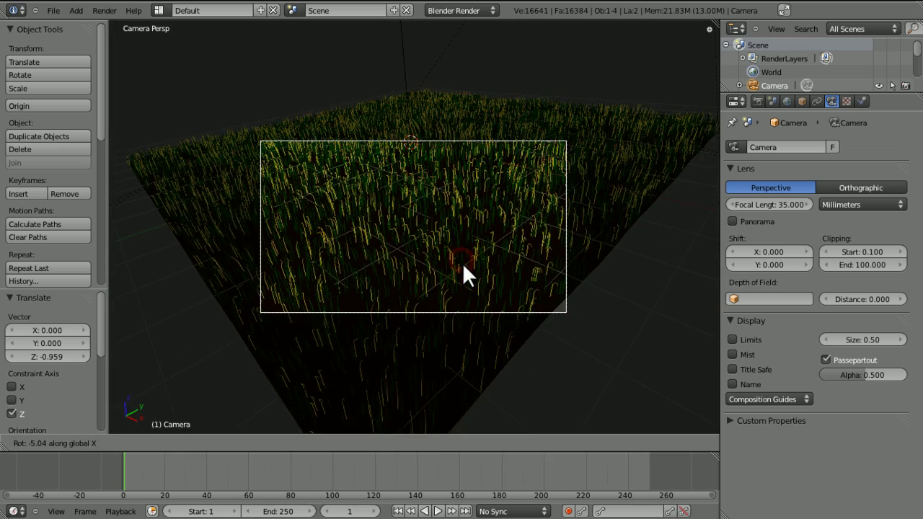
{"action": "key", "text": "Escape"}
{"action": "key", "text": "alt+r"}
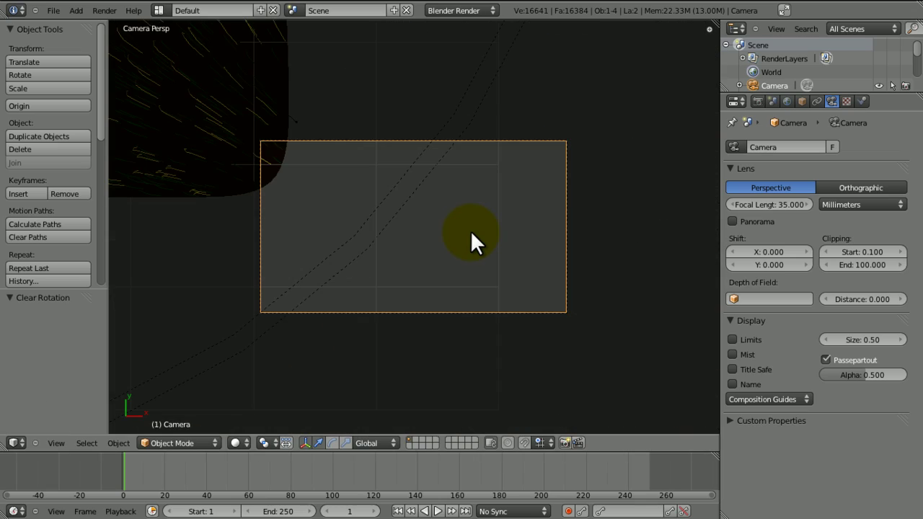
{"action": "type", "text": "rx90"}
{"action": "key", "text": "Return"}
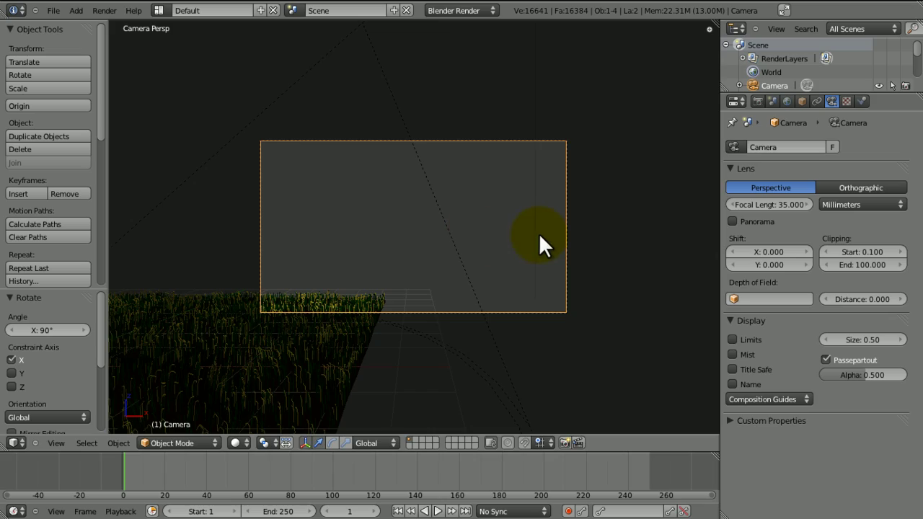
Tilt the camera -27.197° on X, turn it 50.137° on Z, and render.
{"action": "key", "text": "r"}
{"action": "key", "text": "x"}
{"action": "left_click", "coordinate": [534, 175]}
{"action": "key", "text": "r"}
{"action": "key", "text": "z"}
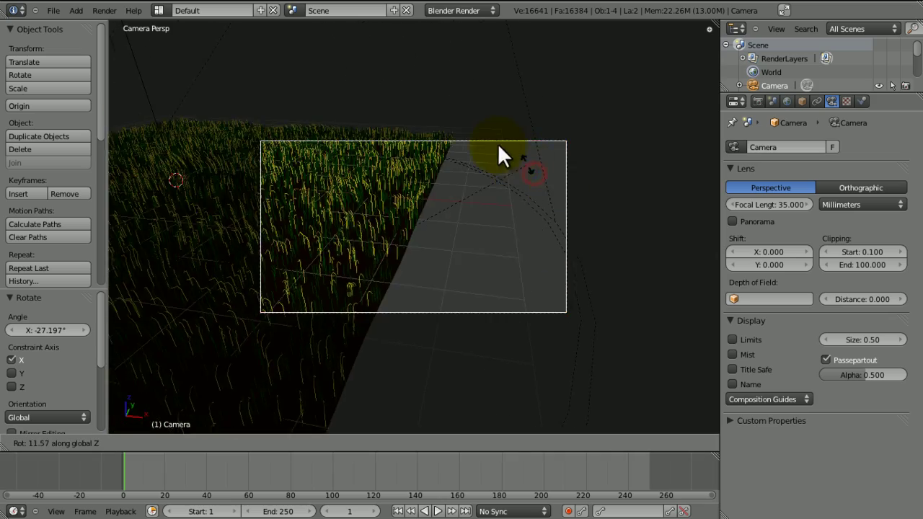
{"action": "left_click", "coordinate": [451, 139]}
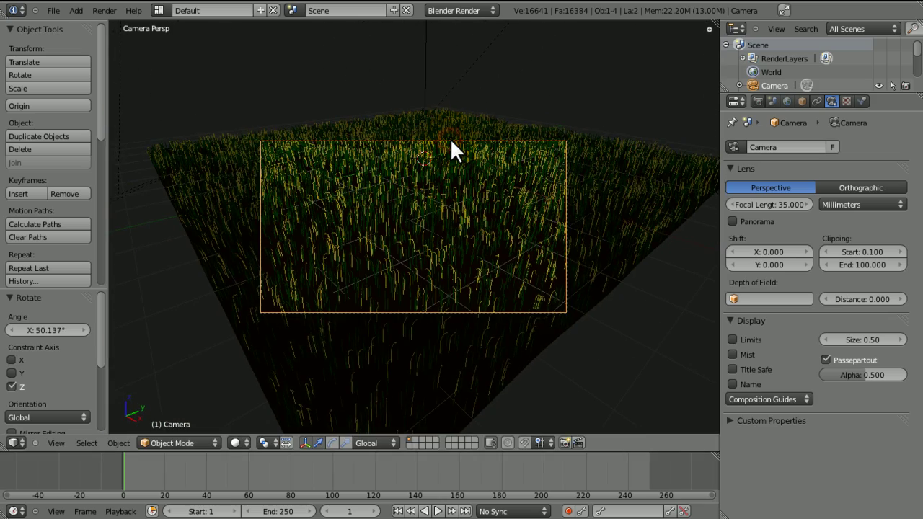
{"action": "key", "text": "F12"}
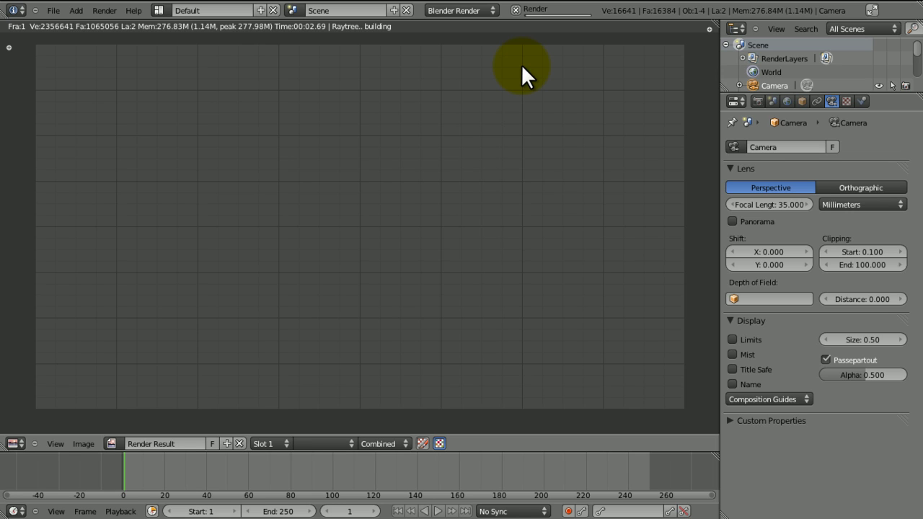
Exit fullscreen and hide the screen recorder while the render finishes in 00:45.71.
{"action": "left_click", "coordinate": [871, 8]}
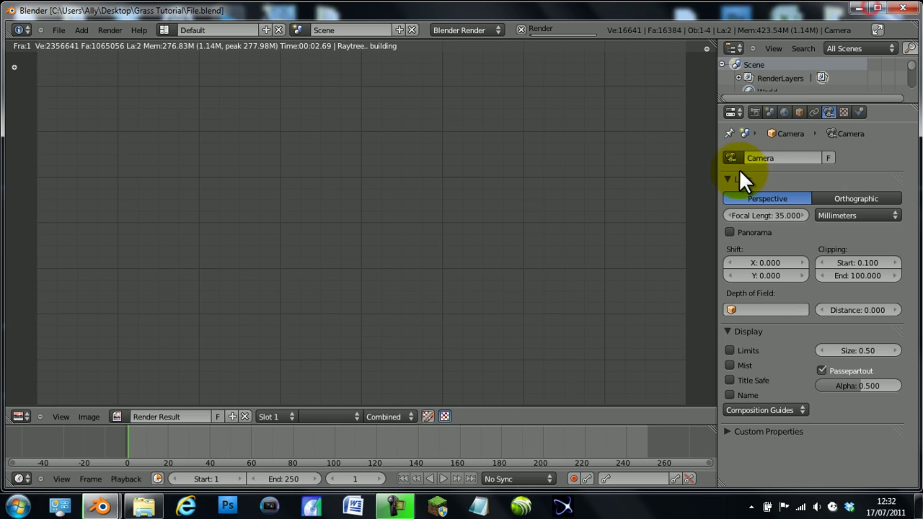
{"action": "left_click", "coordinate": [414, 506]}
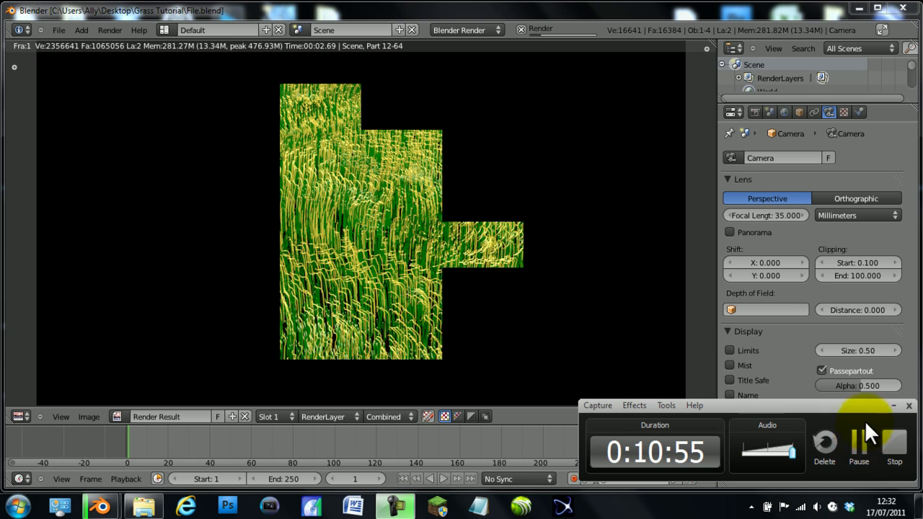
{"action": "left_click", "coordinate": [893, 406]}
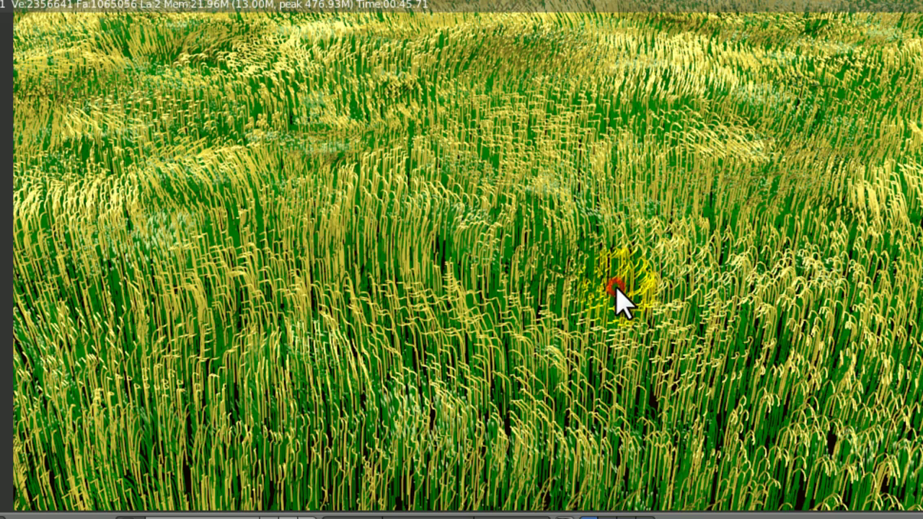
Close the render, select the grass plane, and set Random Size 0.691 and Damp 0.04013.
{"action": "key", "text": "Escape"}
{"action": "right_click", "coordinate": [558, 263]}
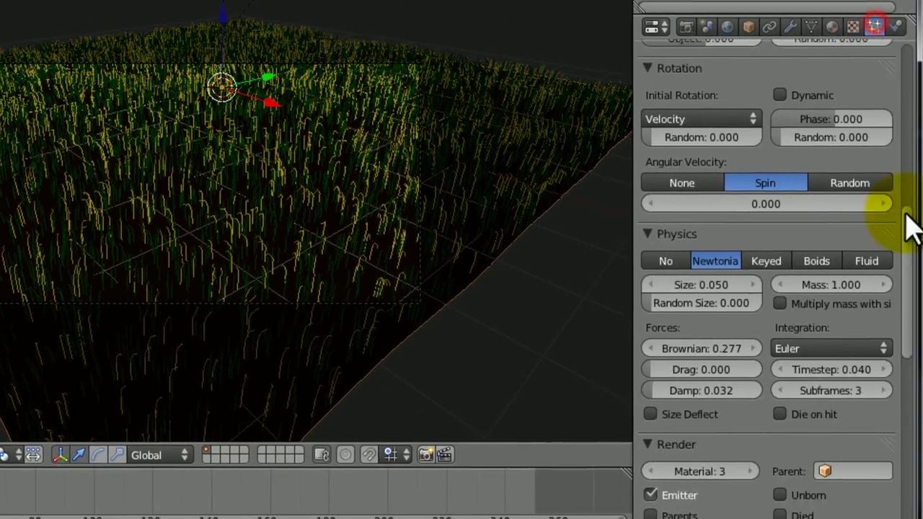
{"action": "left_click_drag", "start_coordinate": [906, 206], "coordinate": [906, 227]}
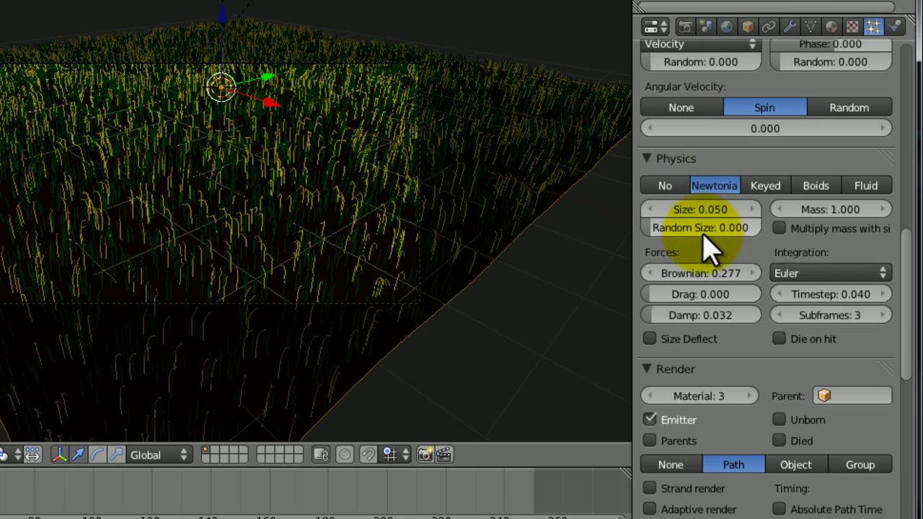
{"action": "left_click_drag", "start_coordinate": [699, 229], "coordinate": [750, 231]}
{"action": "left_click_drag", "start_coordinate": [905, 260], "coordinate": [889, 247]}
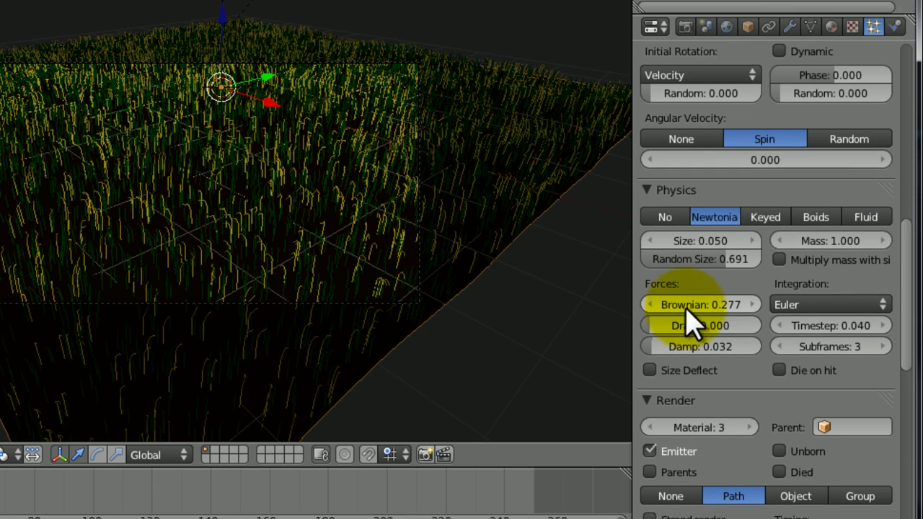
{"action": "left_click", "coordinate": [686, 303]}
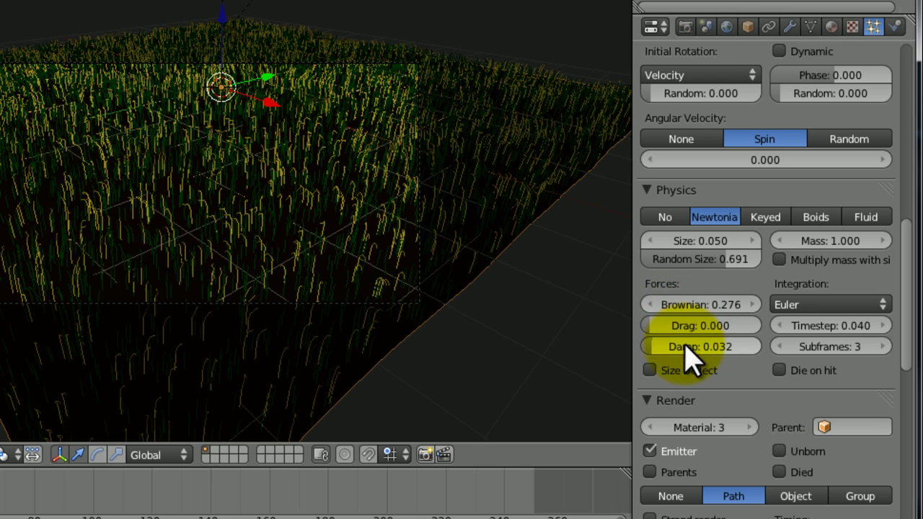
{"action": "left_click_drag", "start_coordinate": [686, 351], "coordinate": [659, 336]}
{"action": "middle_click_drag", "start_coordinate": [494, 281], "coordinate": [389, 265]}
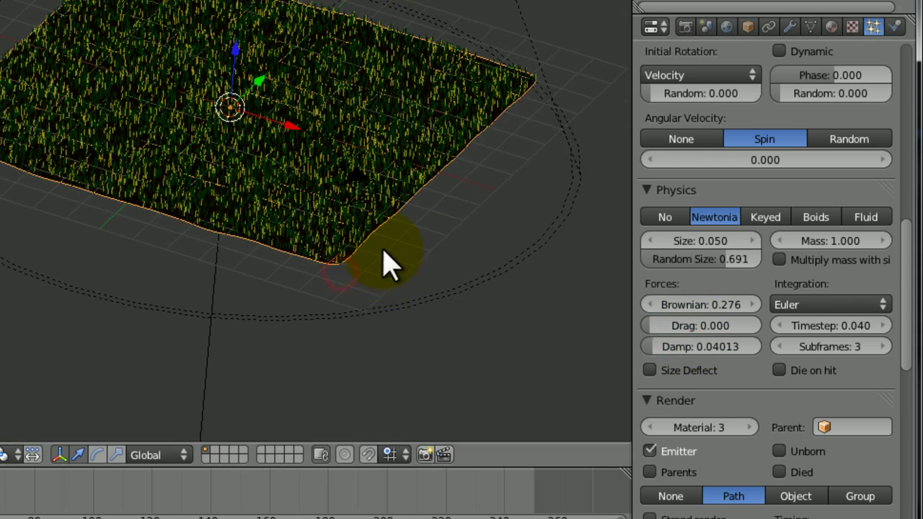
Raise the grass Brownian force to 1.260 and settle Subframes at 3.
{"action": "scroll", "coordinate": [303, 103], "scroll_direction": "up", "scroll_amount": 6}
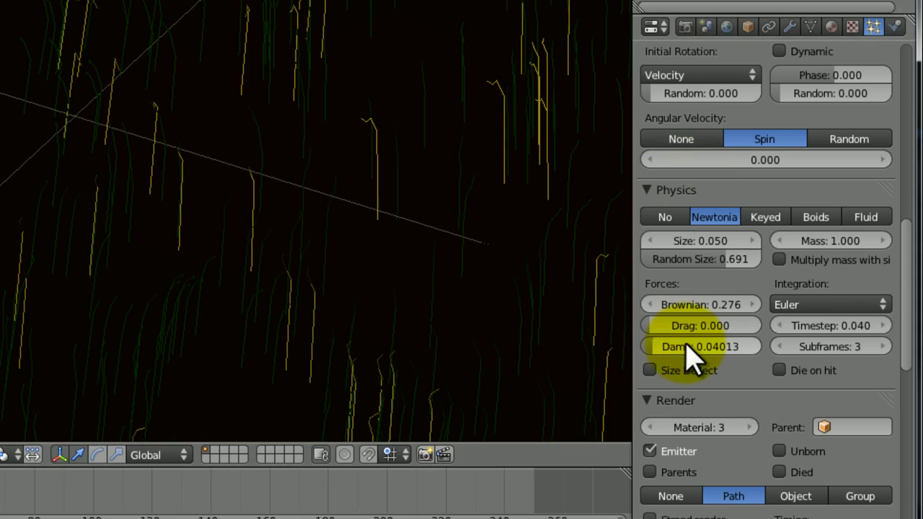
{"action": "left_click", "coordinate": [691, 305]}
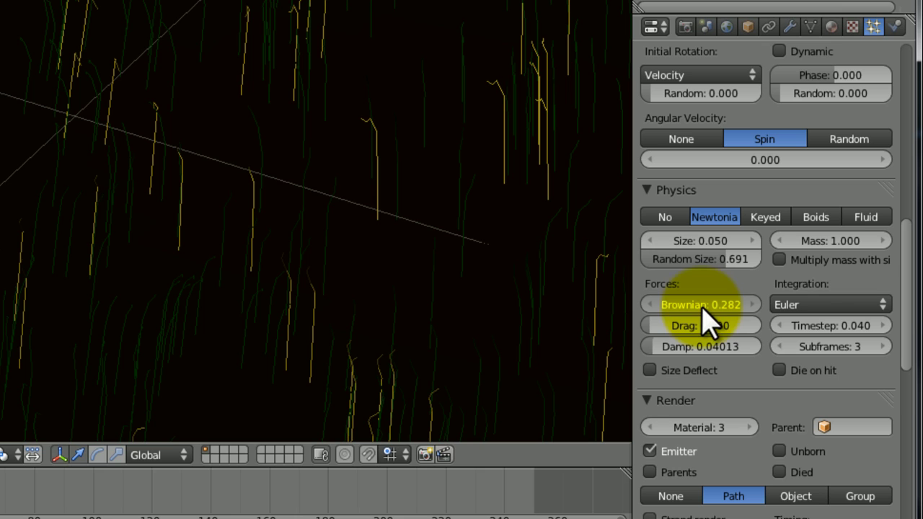
{"action": "left_click_drag", "start_coordinate": [714, 306], "coordinate": [843, 333]}
{"action": "left_click", "coordinate": [881, 346]}
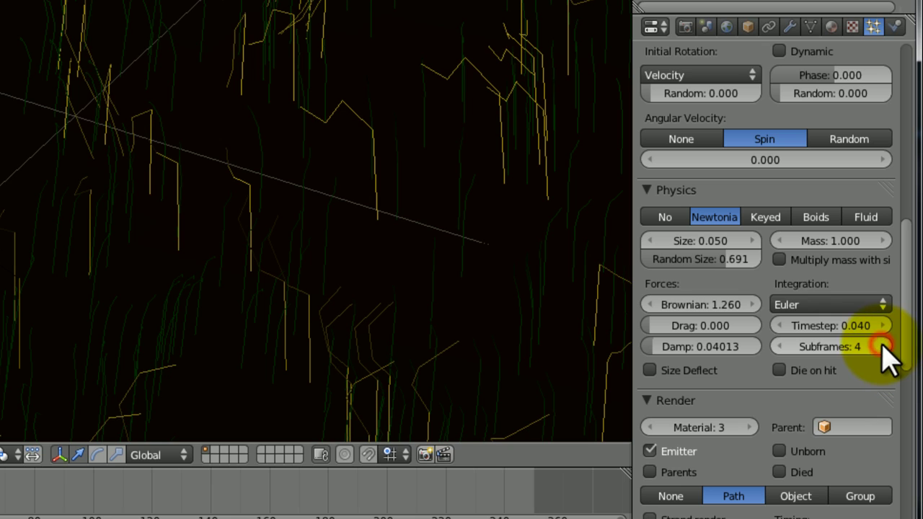
{"action": "left_click", "coordinate": [881, 346]}
{"action": "left_click", "coordinate": [778, 346]}
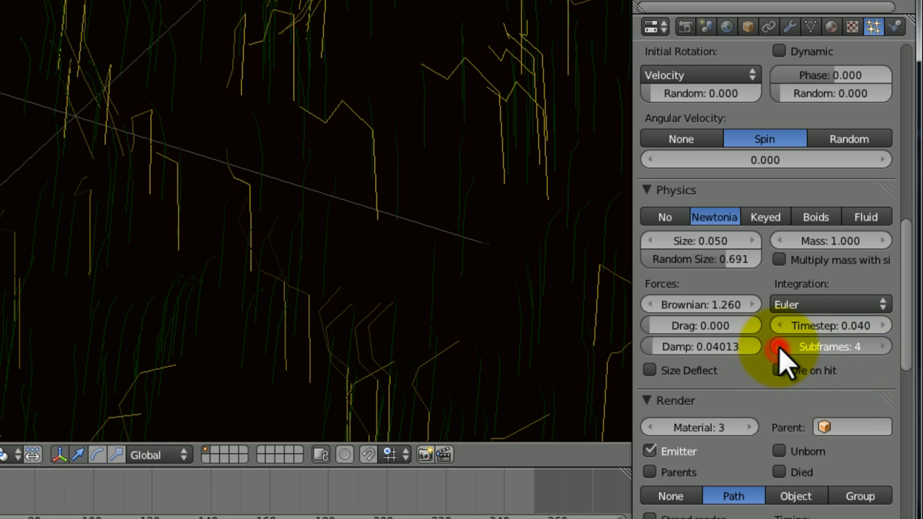
{"action": "left_click", "coordinate": [778, 346]}
{"action": "left_click", "coordinate": [778, 346]}
{"action": "left_click", "coordinate": [779, 346]}
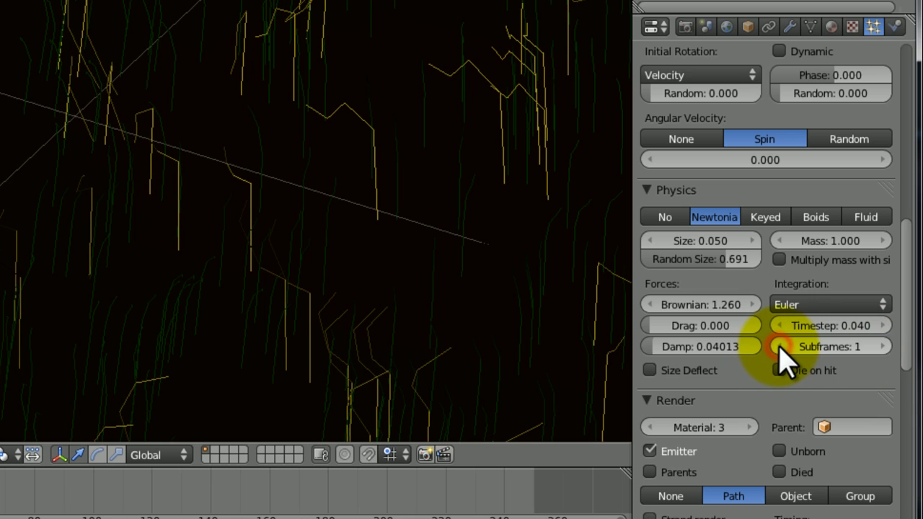
{"action": "left_click", "coordinate": [778, 346]}
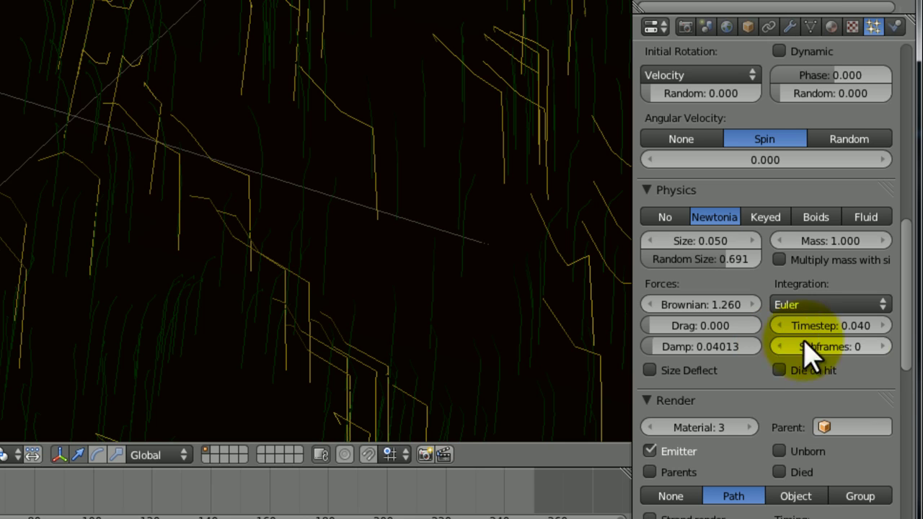
{"action": "left_click", "coordinate": [883, 346]}
{"action": "left_click", "coordinate": [883, 346]}
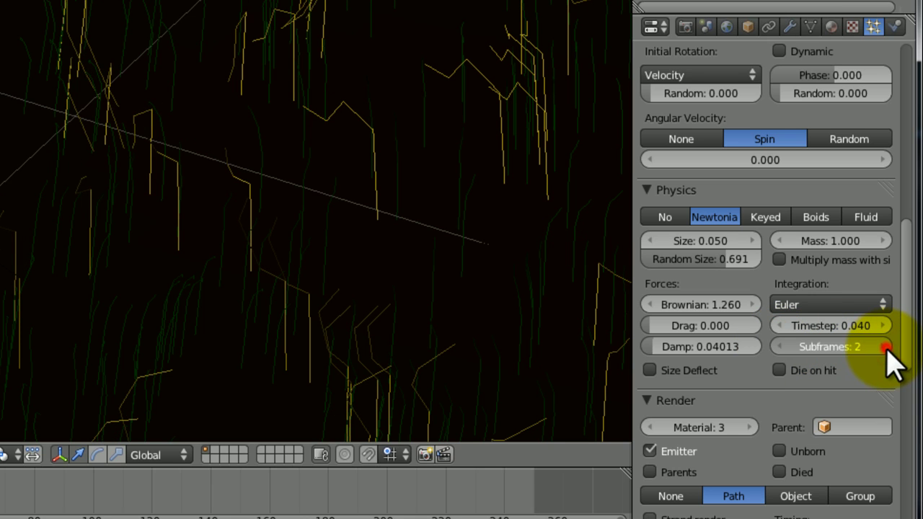
{"action": "left_click", "coordinate": [884, 346]}
Set the particle physics Timestep to 0.010.
{"action": "left_click_drag", "start_coordinate": [821, 326], "coordinate": [808, 328]}
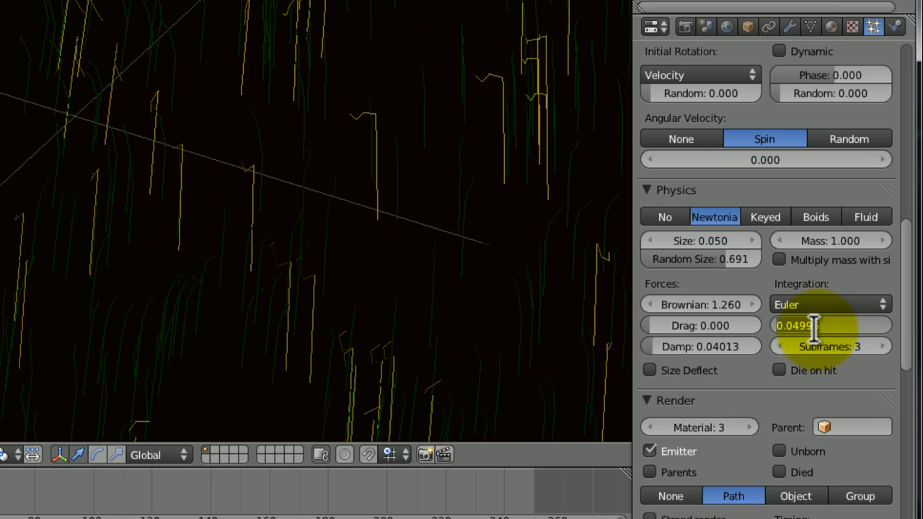
{"action": "left_click_drag", "start_coordinate": [819, 332], "coordinate": [815, 329]}
{"action": "left_click", "coordinate": [815, 326]}
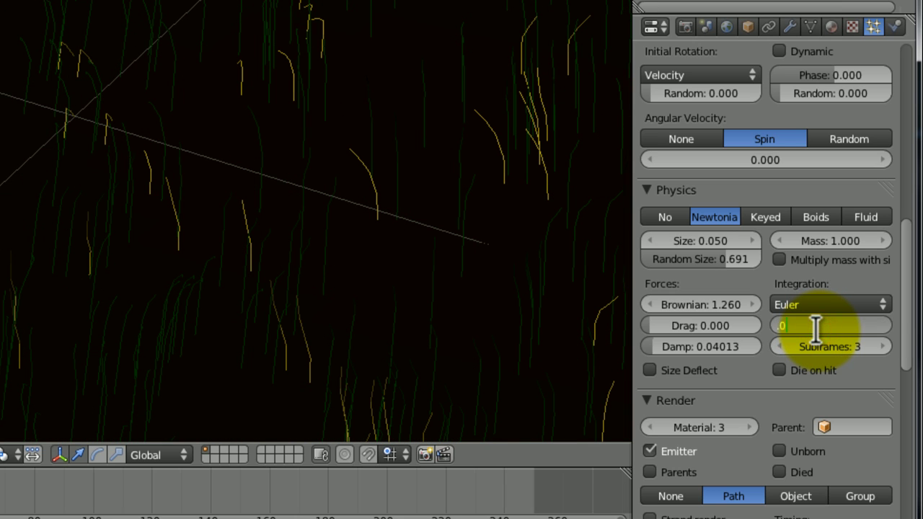
{"action": "type", "text": ".01"}
{"action": "key", "text": "Return"}
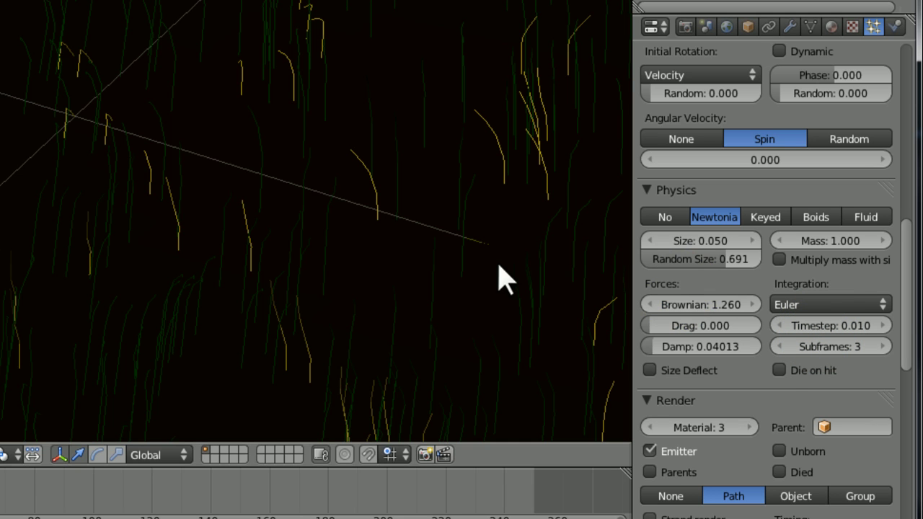
Orbit in close to inspect the grass field, then save the file.
{"action": "middle_click_drag", "start_coordinate": [410, 299], "coordinate": [324, 130]}
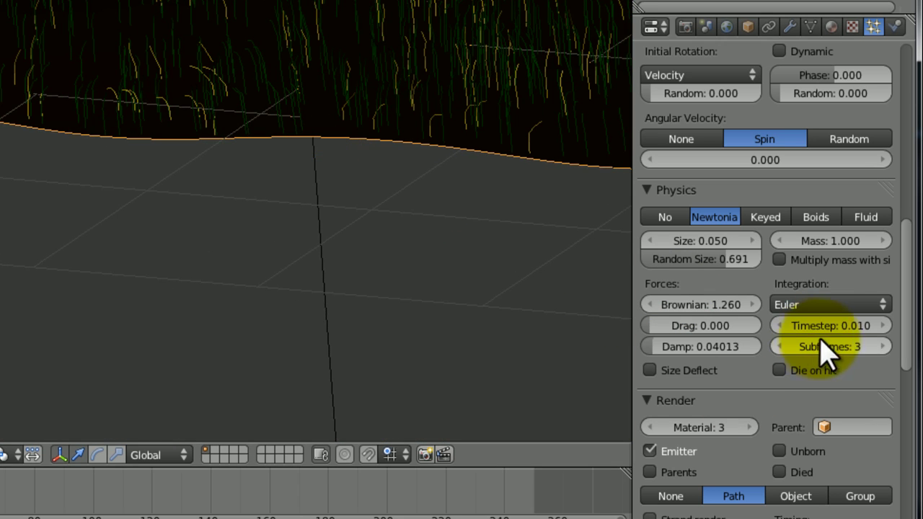
{"action": "middle_click_drag", "start_coordinate": [613, 223], "coordinate": [258, 403]}
{"action": "scroll", "coordinate": [324, 187], "scroll_direction": "up", "scroll_amount": 5}
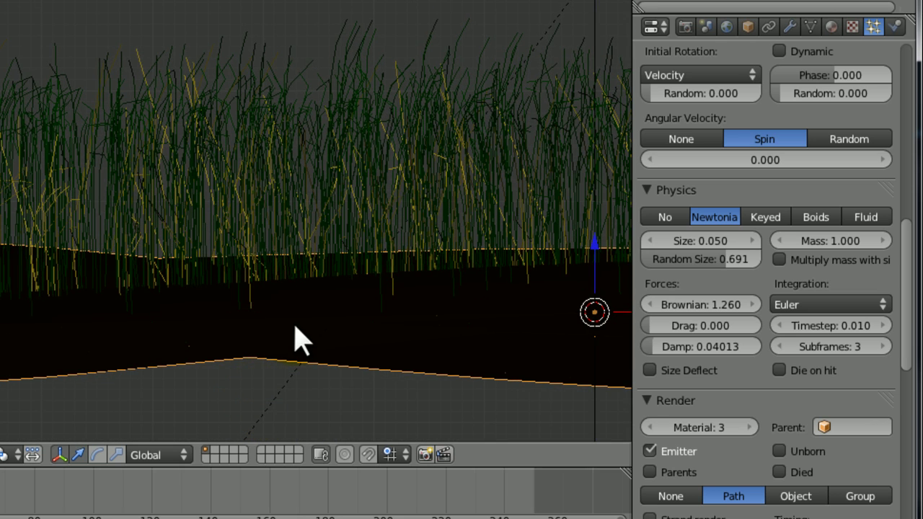
{"action": "middle_click_drag", "start_coordinate": [301, 289], "coordinate": [235, 118]}
{"action": "key", "text": "ctrl+s"}
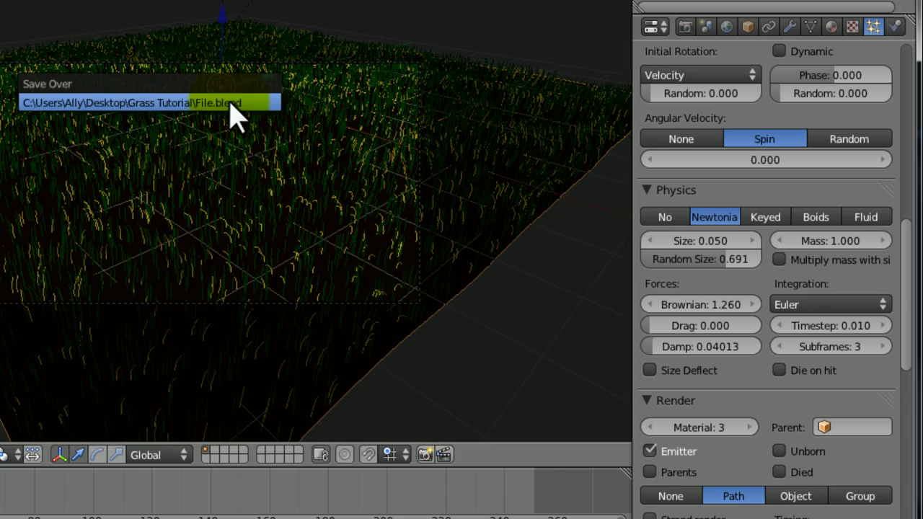
Confirm the save, preview the Grass and yellow Material as hair strands, and save again.
{"action": "left_click", "coordinate": [230, 105]}
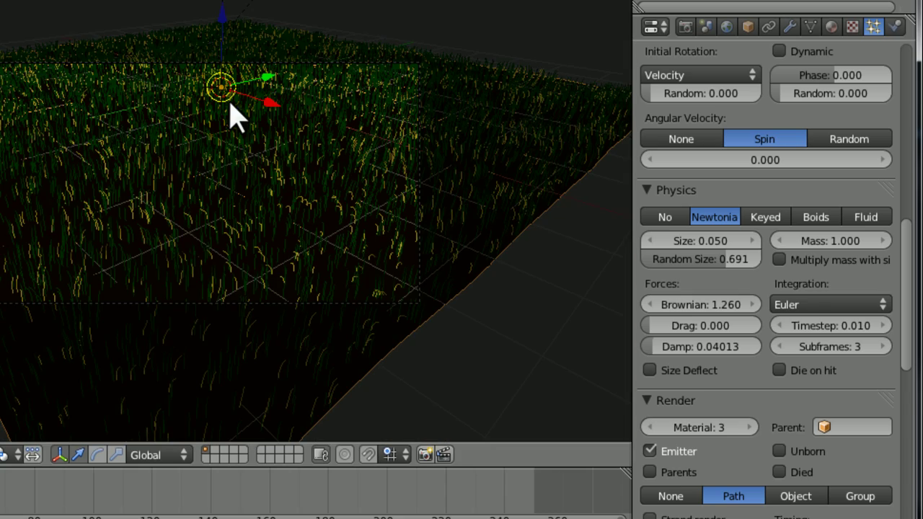
{"action": "left_click", "coordinate": [831, 29]}
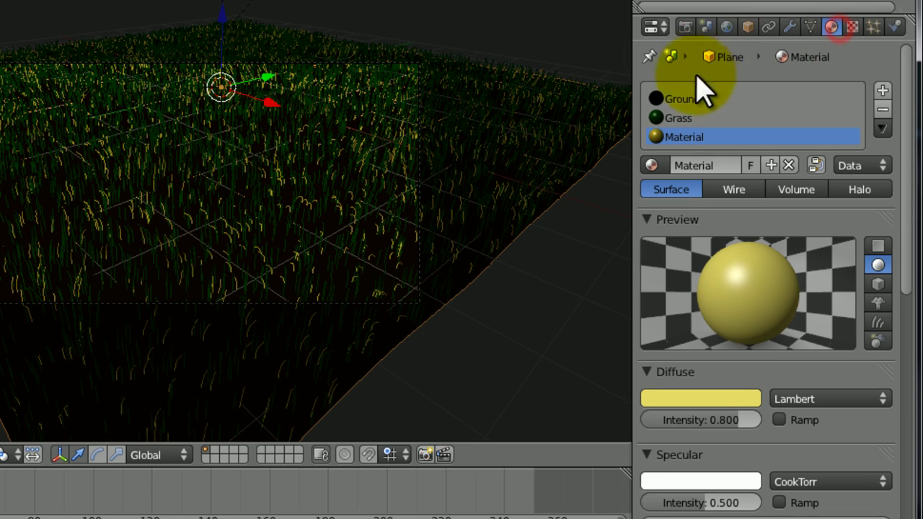
{"action": "left_click", "coordinate": [681, 120]}
{"action": "left_click", "coordinate": [877, 322]}
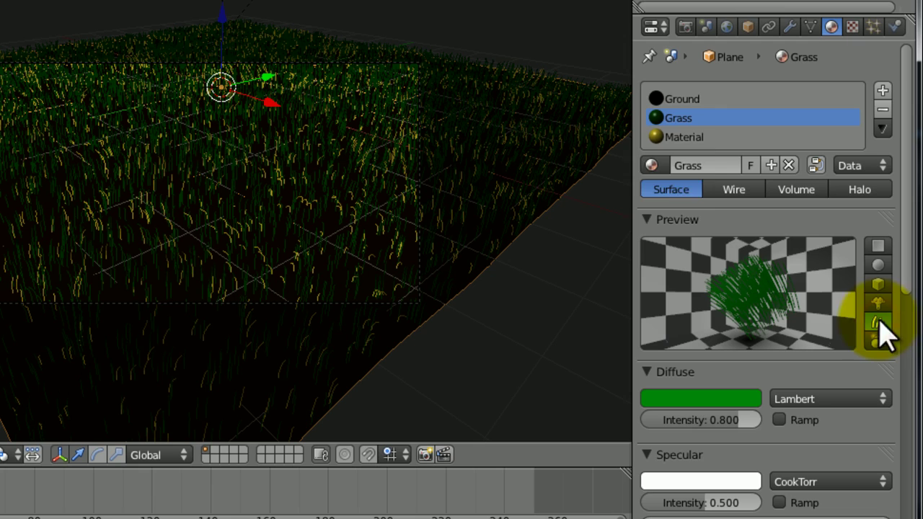
{"action": "left_click", "coordinate": [677, 137]}
{"action": "left_click", "coordinate": [877, 322]}
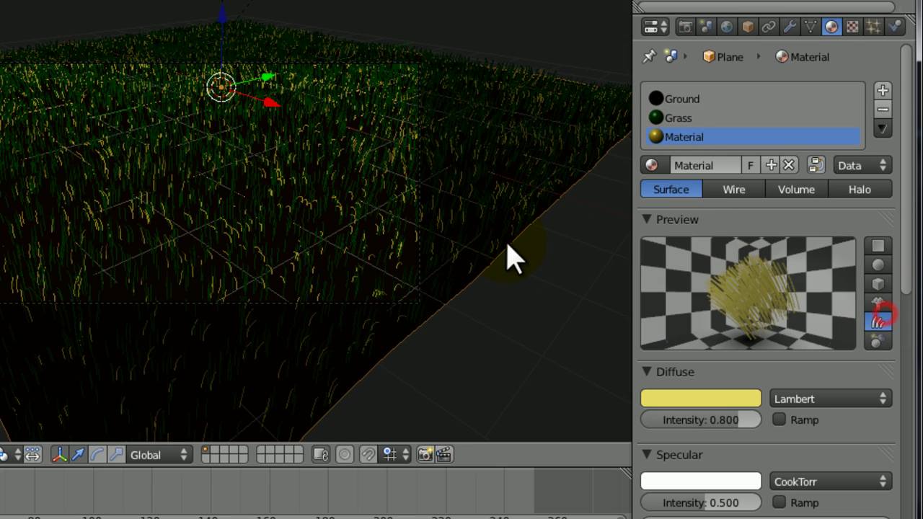
{"action": "key", "text": "ctrl+s"}
{"action": "left_click", "coordinate": [447, 247]}
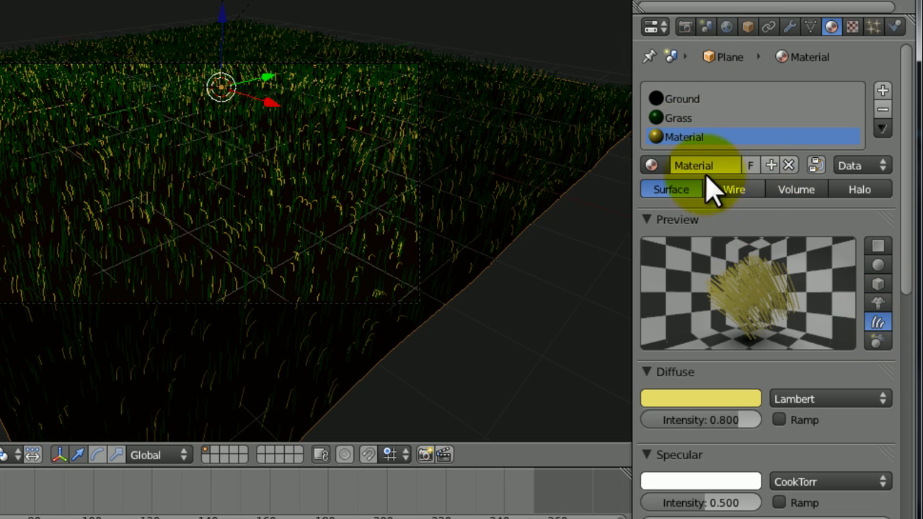
Set the yellow Material's specular intensity to 0.000, save, and reselect the Grass material.
{"action": "left_click", "coordinate": [694, 119]}
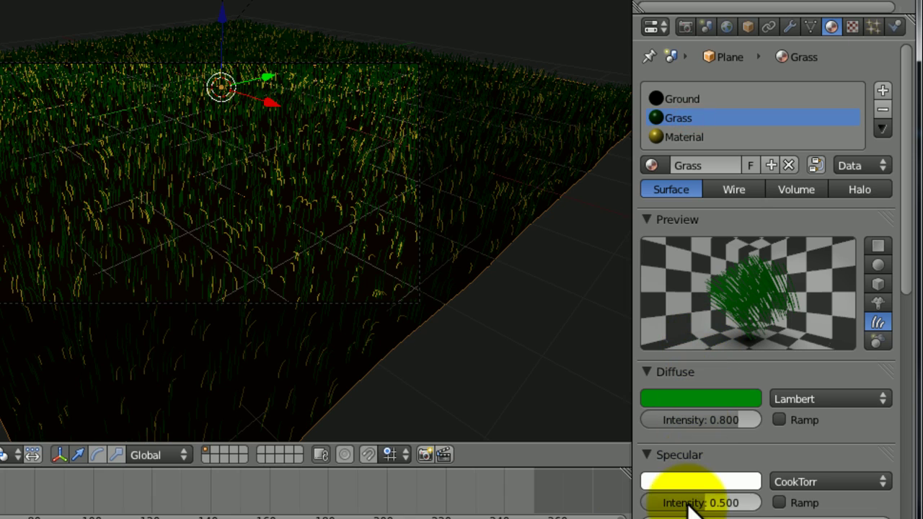
{"action": "left_click", "coordinate": [689, 139]}
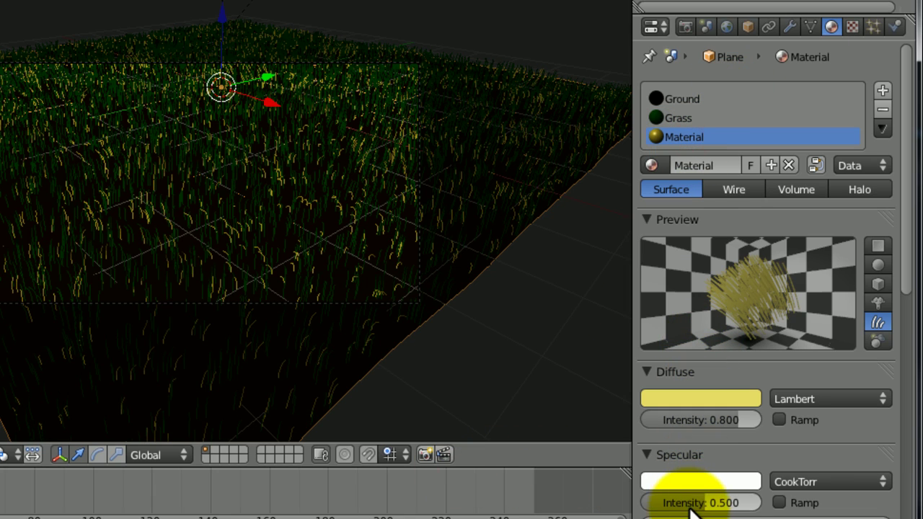
{"action": "left_click_drag", "start_coordinate": [690, 508], "coordinate": [310, 505]}
{"action": "key", "text": "ctrl+s"}
{"action": "left_click", "coordinate": [317, 393]}
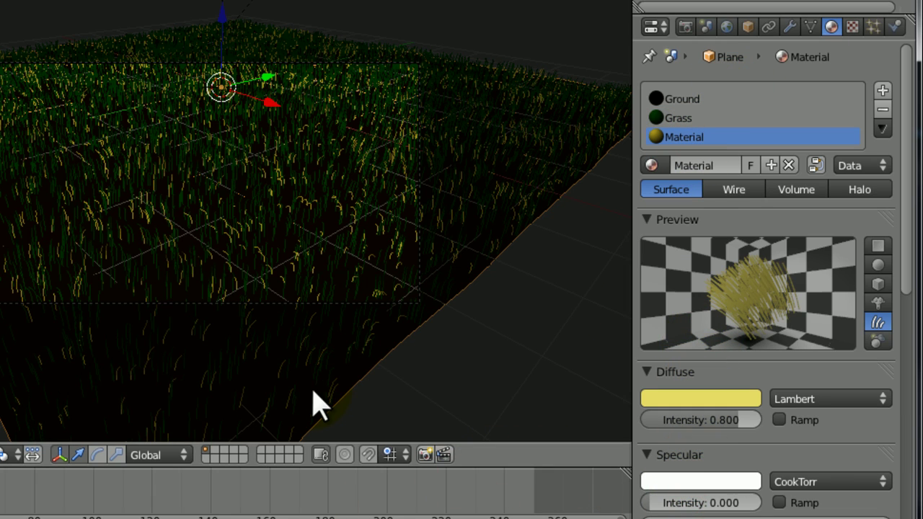
{"action": "left_click", "coordinate": [674, 121]}
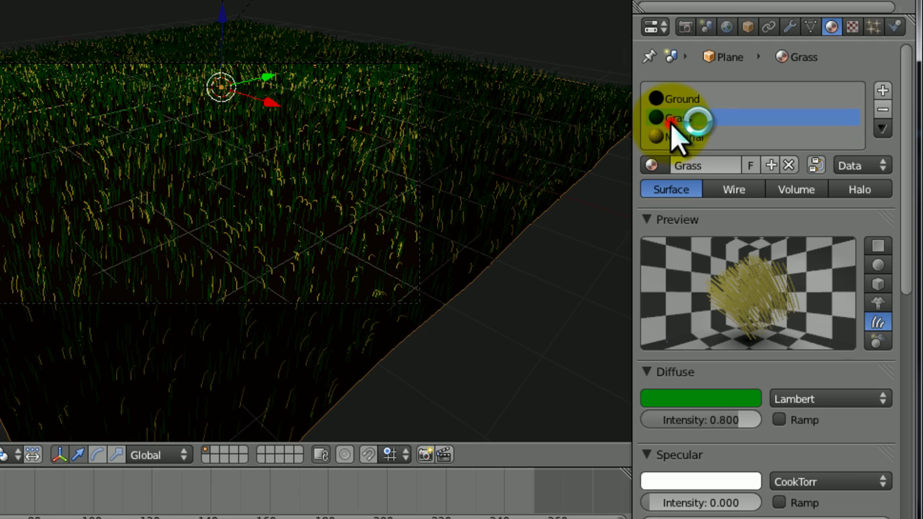
{"action": "left_click", "coordinate": [852, 27]}
{"action": "left_click", "coordinate": [831, 27]}
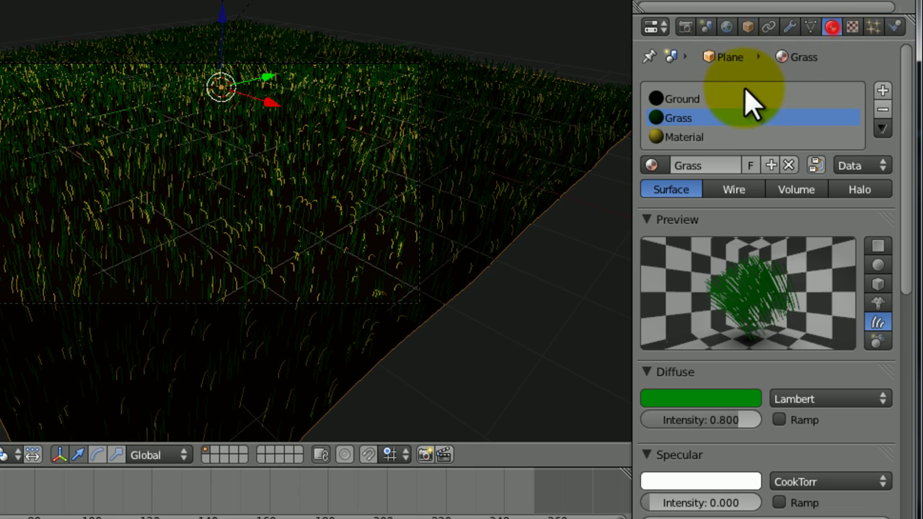
Create a new texture named Grass for the Grass material and set its type to Blend.
{"action": "left_click", "coordinate": [853, 27]}
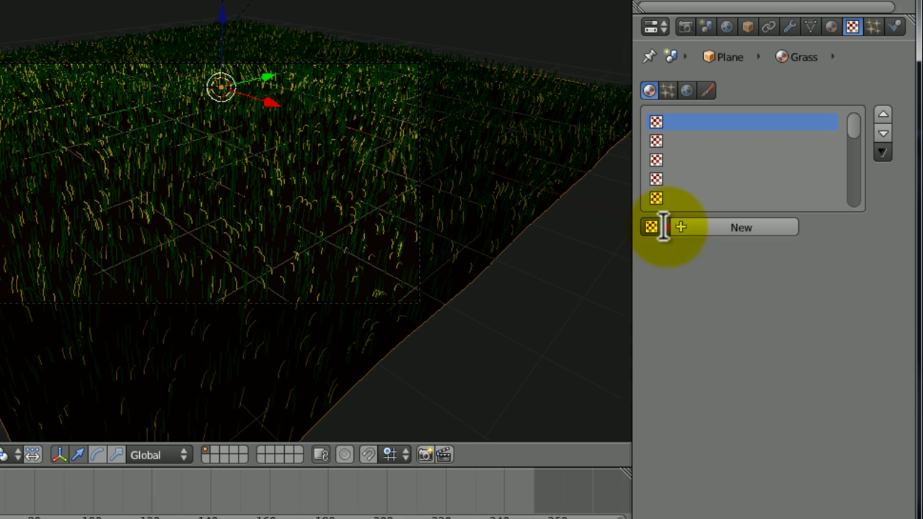
{"action": "left_click", "coordinate": [654, 227]}
{"action": "left_click", "coordinate": [698, 225]}
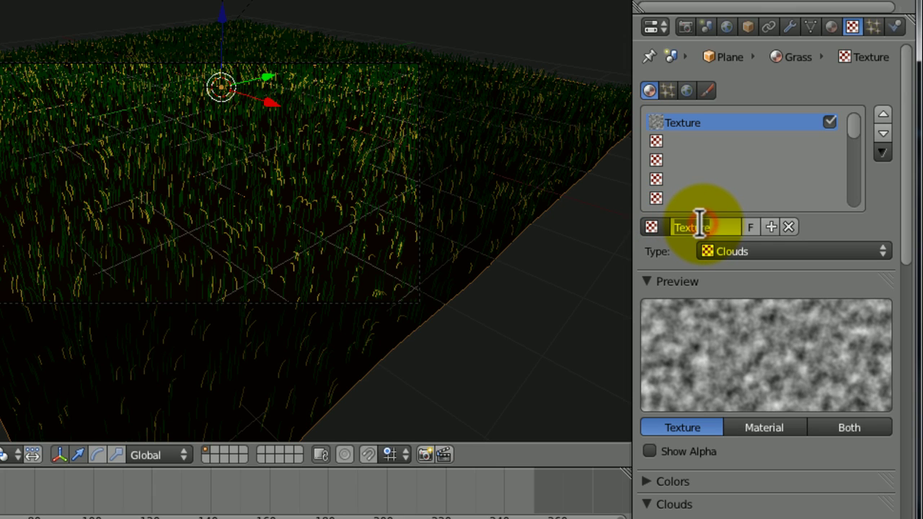
{"action": "type", "text": "Grass"}
{"action": "key", "text": "Return"}
{"action": "left_click", "coordinate": [725, 253]}
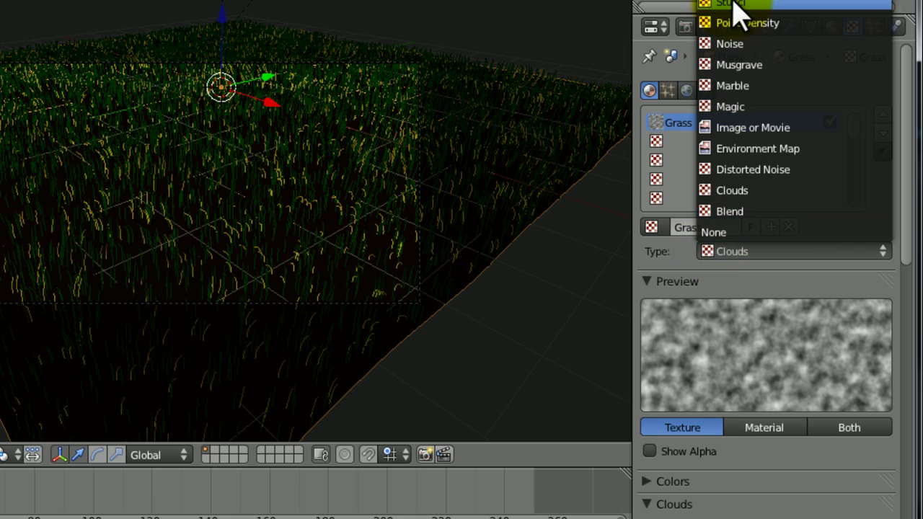
{"action": "left_click", "coordinate": [742, 213]}
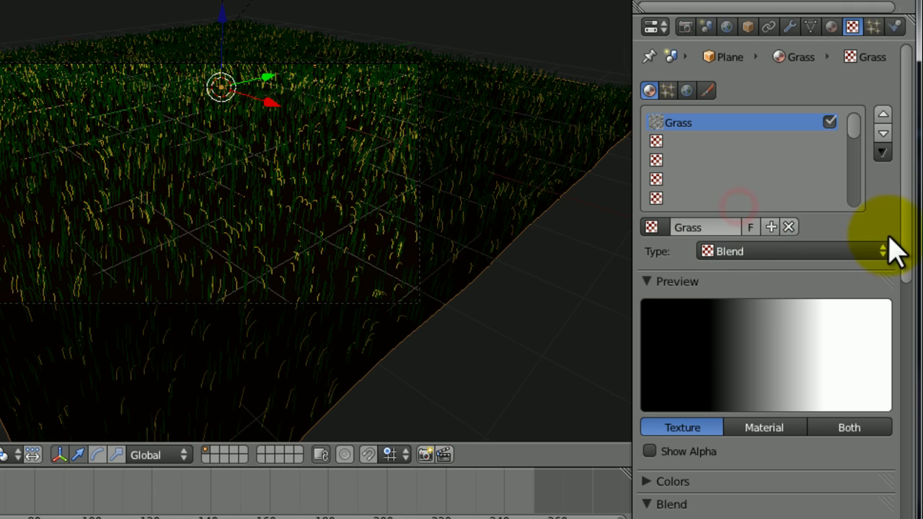
{"action": "scroll", "coordinate": [901, 260], "scroll_direction": "down", "scroll_amount": 3}
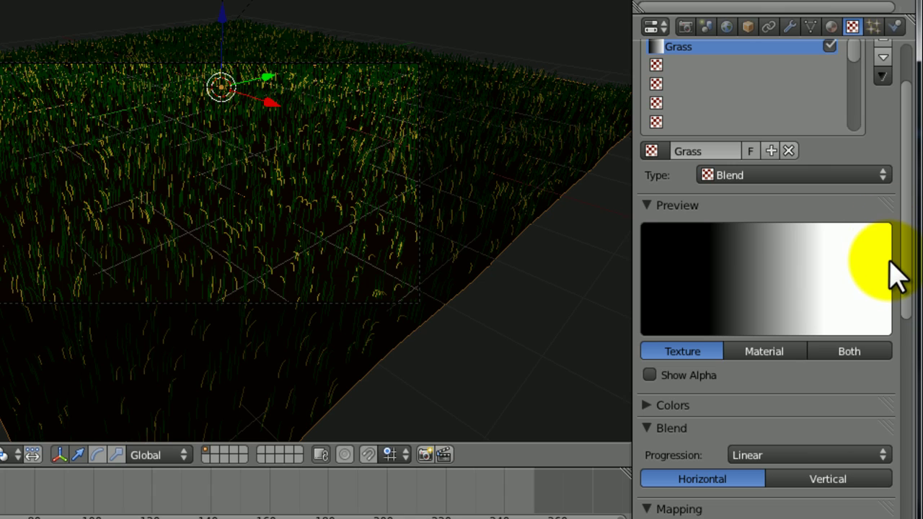
Enable a colour ramp and make its first stop an opaque dark brown.
{"action": "left_click", "coordinate": [651, 405]}
{"action": "left_click", "coordinate": [650, 432]}
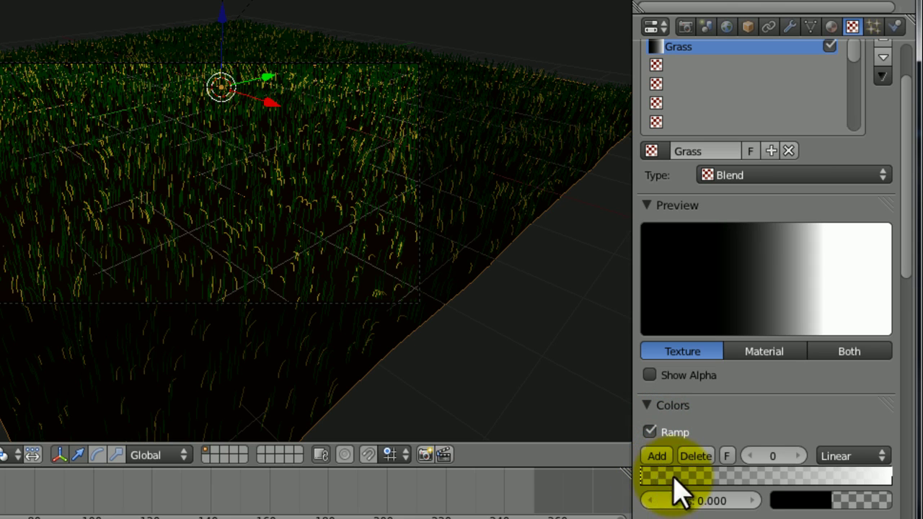
{"action": "left_click", "coordinate": [774, 499]}
{"action": "left_click_drag", "start_coordinate": [756, 489], "coordinate": [850, 476]}
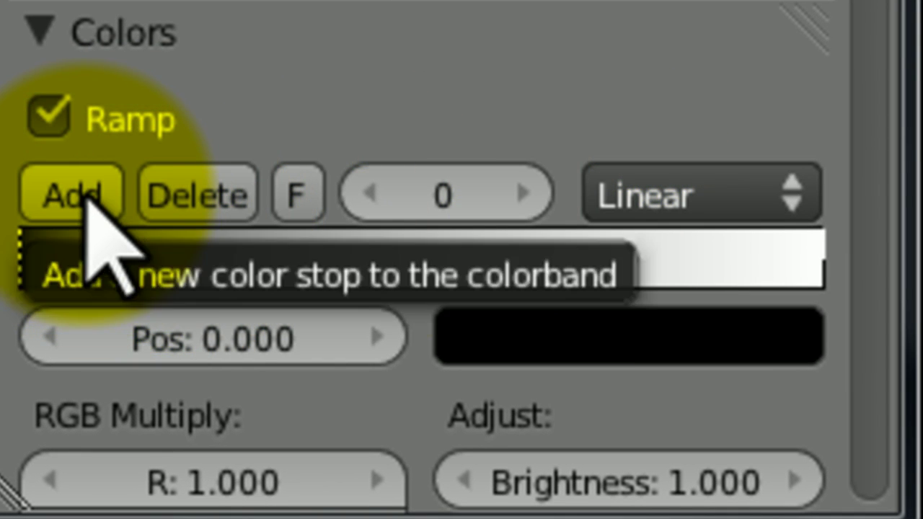
{"action": "left_click", "coordinate": [525, 321]}
{"action": "left_click_drag", "start_coordinate": [505, 2], "coordinate": [534, 0]}
{"action": "left_click", "coordinate": [585, 404]}
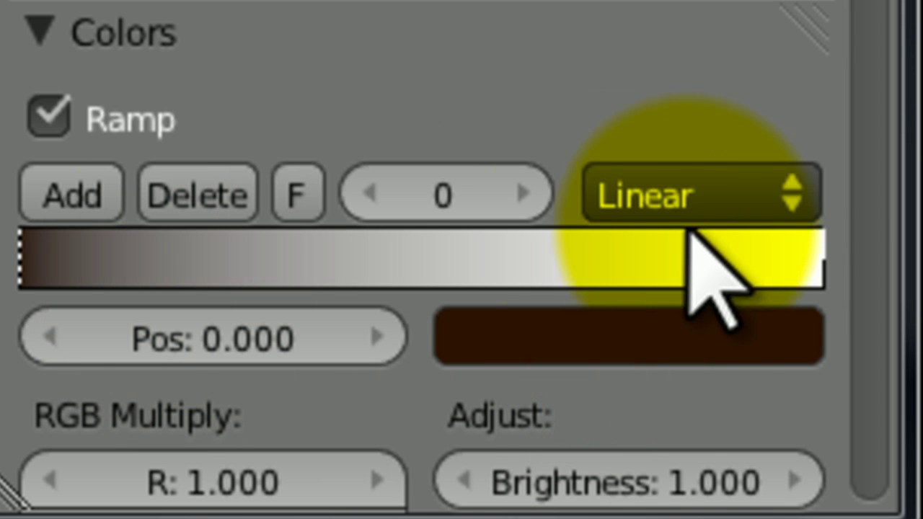
Tint the ramp's right-end stop pale yellow.
{"action": "left_click", "coordinate": [793, 247]}
{"action": "left_click", "coordinate": [569, 335]}
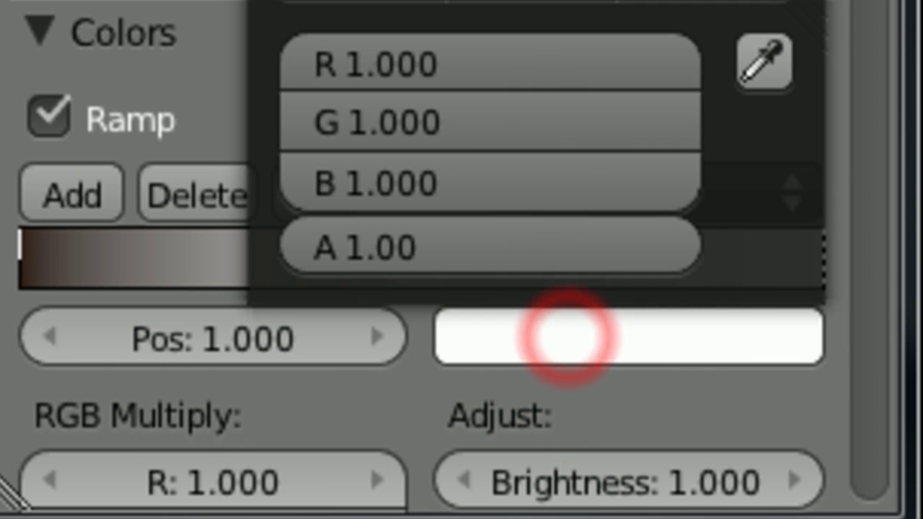
{"action": "left_click_drag", "start_coordinate": [393, 0], "coordinate": [393, 0]}
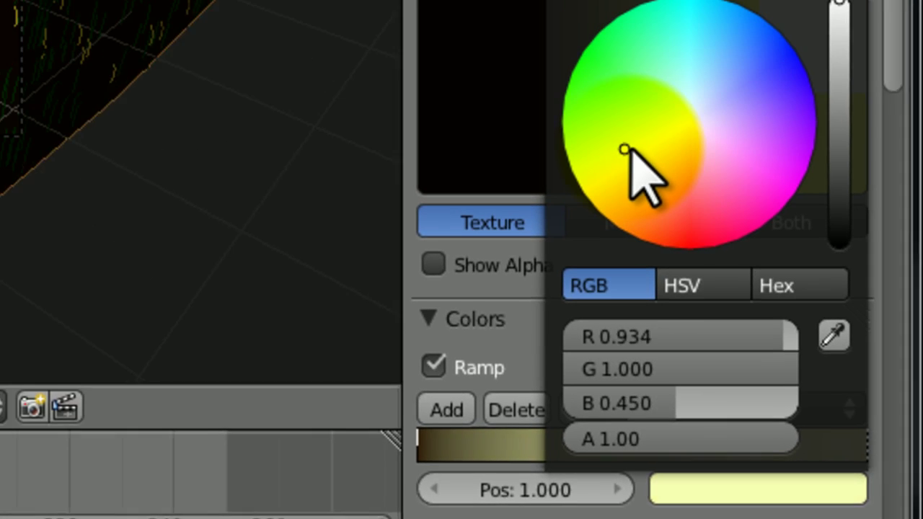
{"action": "left_click_drag", "start_coordinate": [625, 149], "coordinate": [611, 153]}
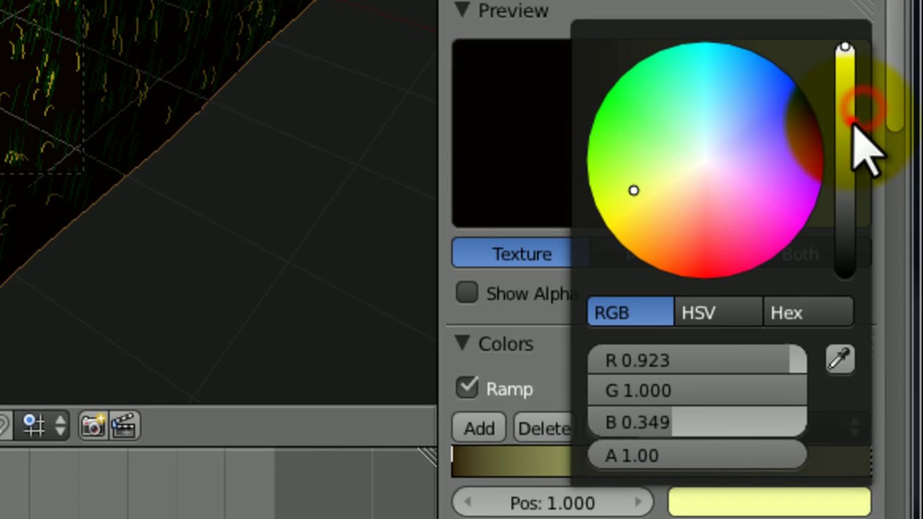
{"action": "left_click_drag", "start_coordinate": [852, 124], "coordinate": [845, 66]}
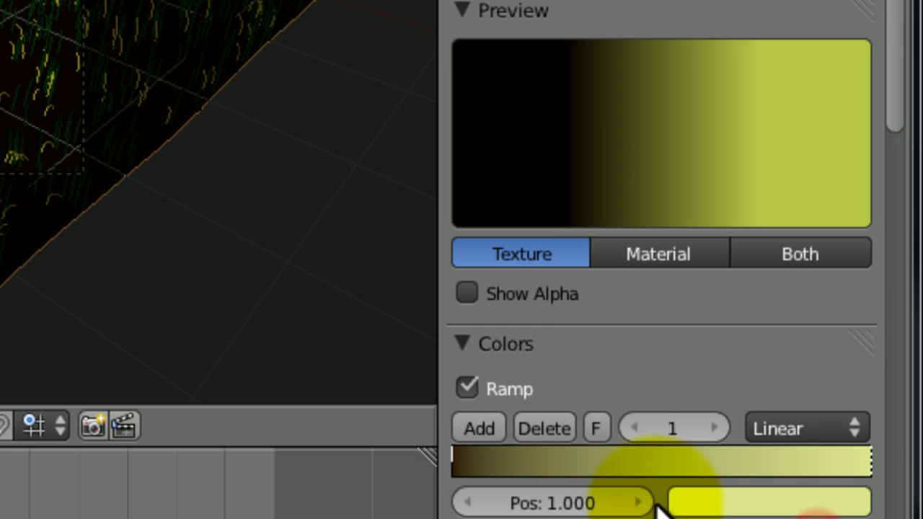
Add a green middle stop and move it to position 0.739.
{"action": "left_click", "coordinate": [497, 426]}
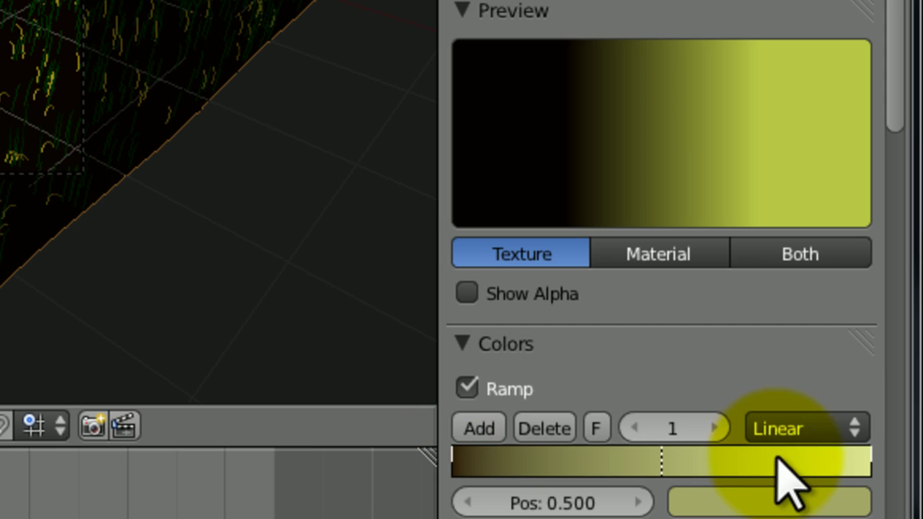
{"action": "left_click", "coordinate": [742, 500]}
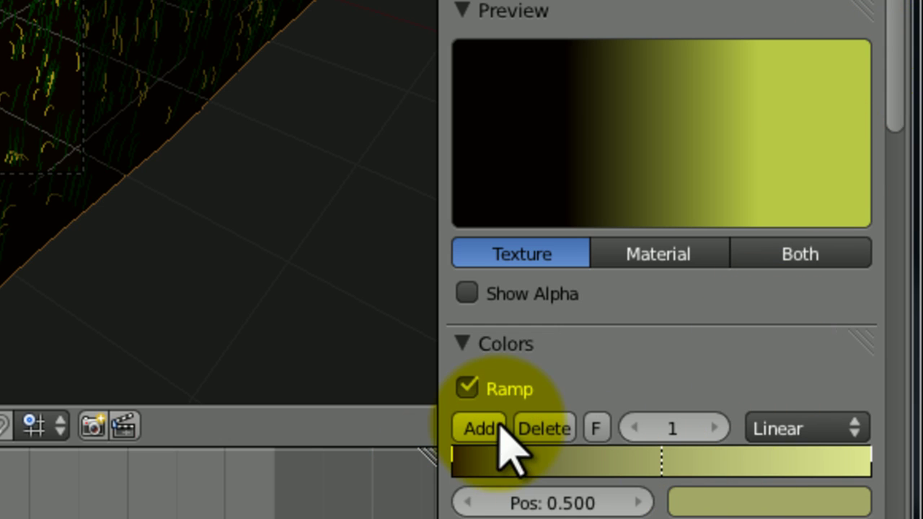
{"action": "left_click", "coordinate": [700, 504]}
{"action": "left_click_drag", "start_coordinate": [836, 129], "coordinate": [850, 62]}
{"action": "mouse_move", "coordinate": [627, 166]}
{"action": "left_mouse_down"}
{"action": "mouse_move", "coordinate": [612, 165]}
{"action": "mouse_move", "coordinate": [614, 154]}
{"action": "left_mouse_up"}
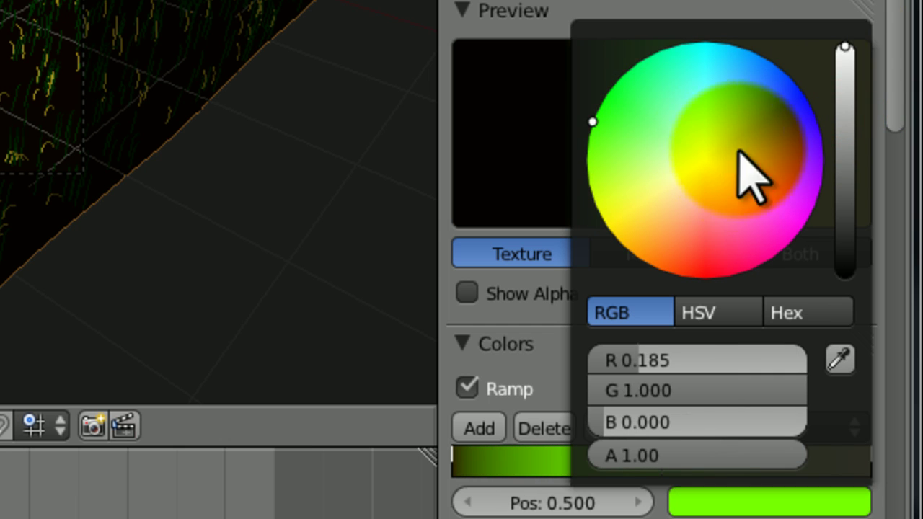
{"action": "left_click_drag", "start_coordinate": [839, 96], "coordinate": [844, 119]}
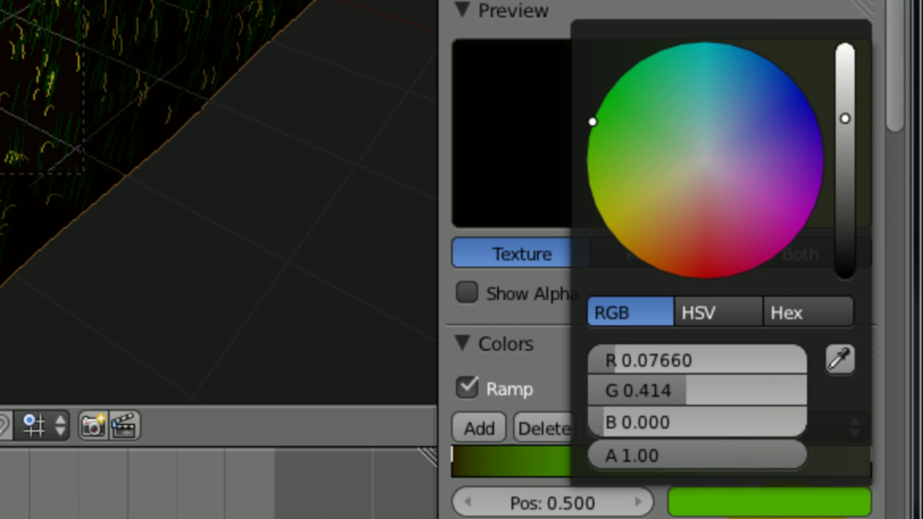
{"action": "left_click_drag", "start_coordinate": [661, 461], "coordinate": [763, 462]}
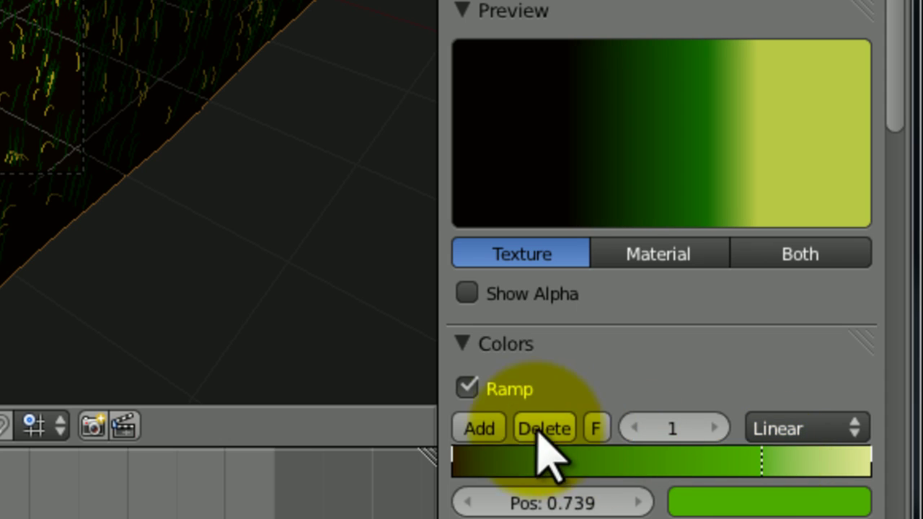
Add a deep green stop at 0.369 and shift it slightly left.
{"action": "left_click", "coordinate": [480, 429]}
{"action": "left_click", "coordinate": [725, 500]}
{"action": "left_click", "coordinate": [840, 109]}
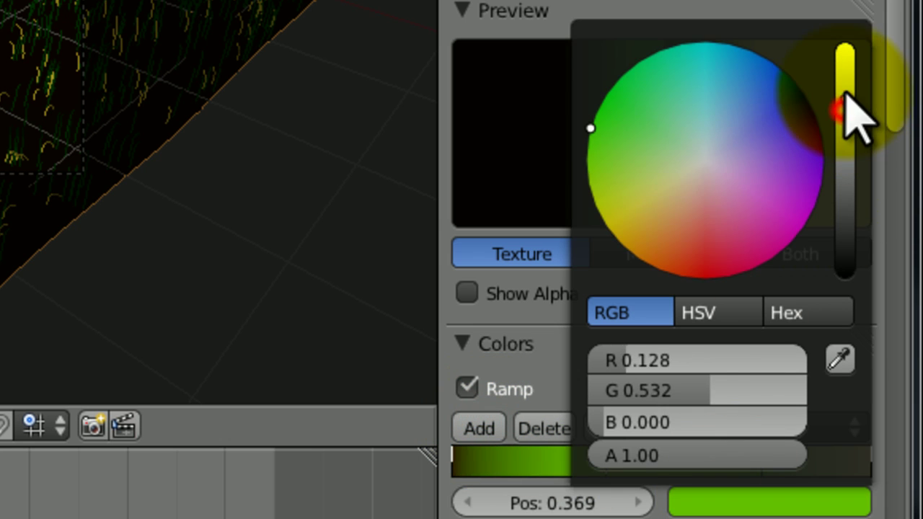
{"action": "left_click_drag", "start_coordinate": [842, 93], "coordinate": [844, 73]}
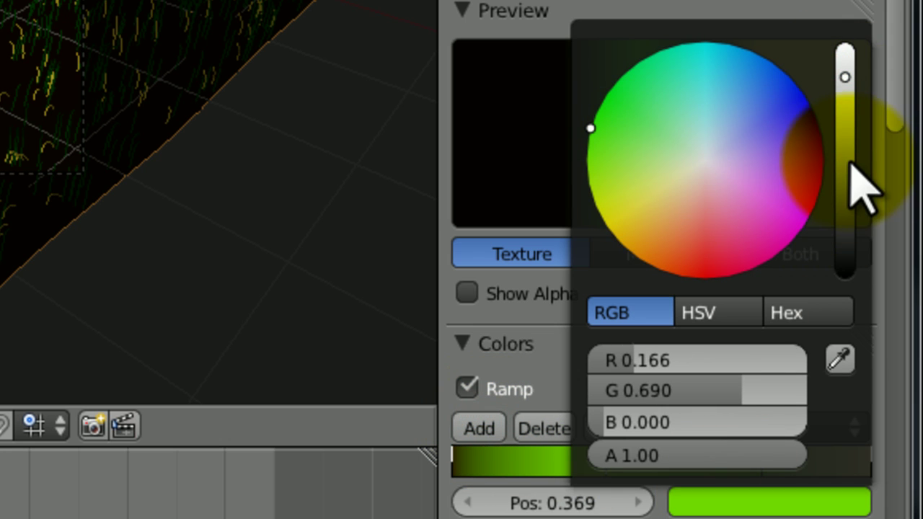
{"action": "left_click_drag", "start_coordinate": [847, 166], "coordinate": [843, 185]}
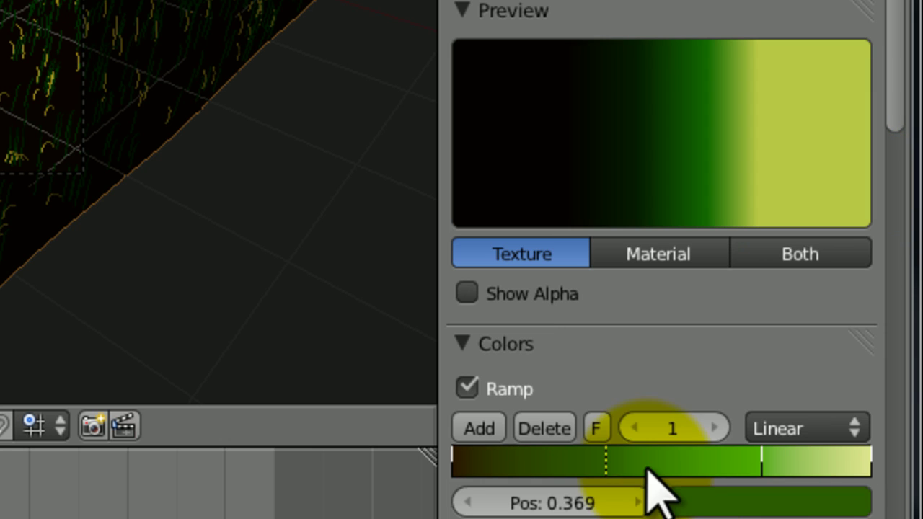
{"action": "left_click_drag", "start_coordinate": [598, 466], "coordinate": [577, 466]}
Nudge the stops to 0.720 and 0.343 and give the yellow end stop alpha 0.9.
{"action": "left_click", "coordinate": [756, 451]}
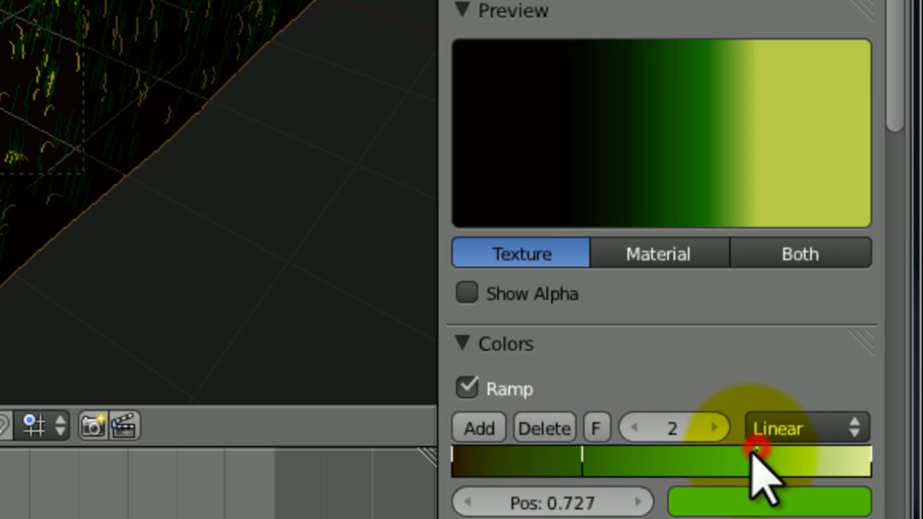
{"action": "left_click_drag", "start_coordinate": [757, 452], "coordinate": [753, 452]}
{"action": "left_click_drag", "start_coordinate": [585, 453], "coordinate": [595, 457]}
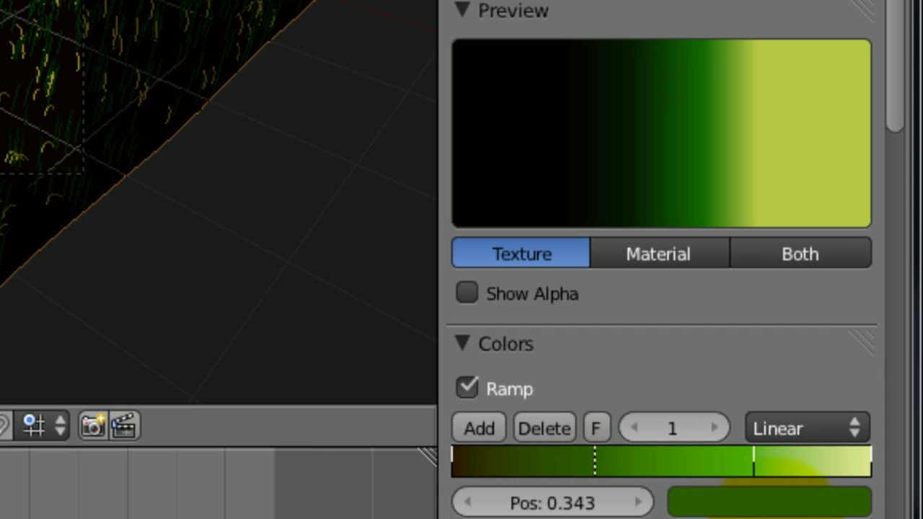
{"action": "left_click", "coordinate": [868, 454]}
{"action": "left_click", "coordinate": [697, 498]}
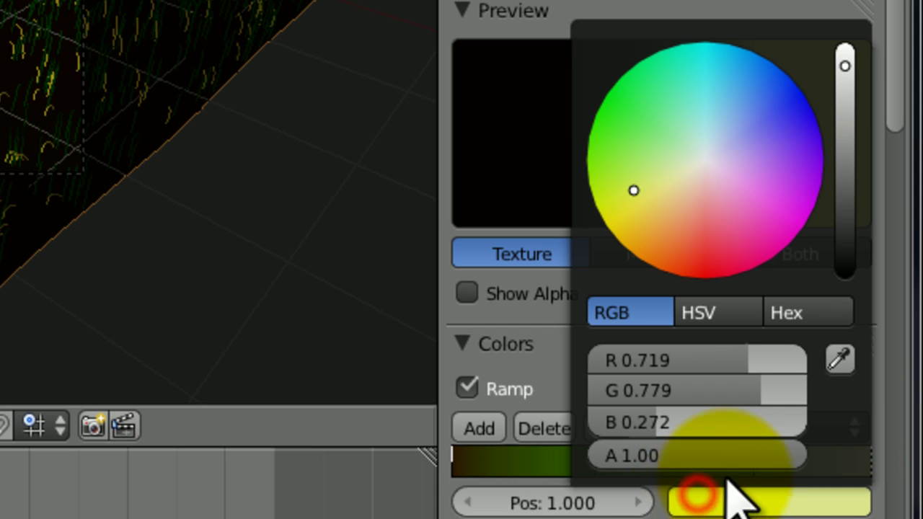
{"action": "left_click", "coordinate": [719, 458]}
{"action": "type", "text": "0.9"}
{"action": "key", "text": "Return"}
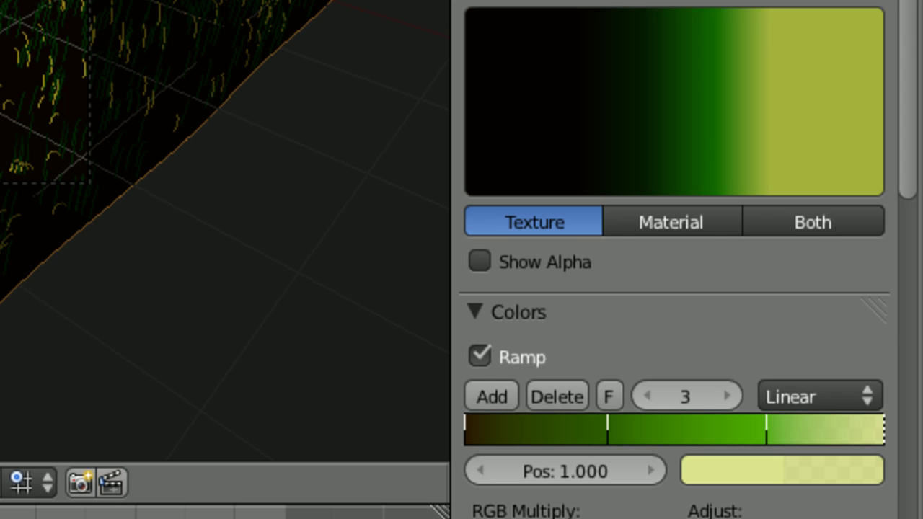
Set the Grass texture's mapping coordinates to Strand / Particle.
{"action": "scroll", "coordinate": [673, 259], "scroll_direction": "up", "scroll_amount": 4}
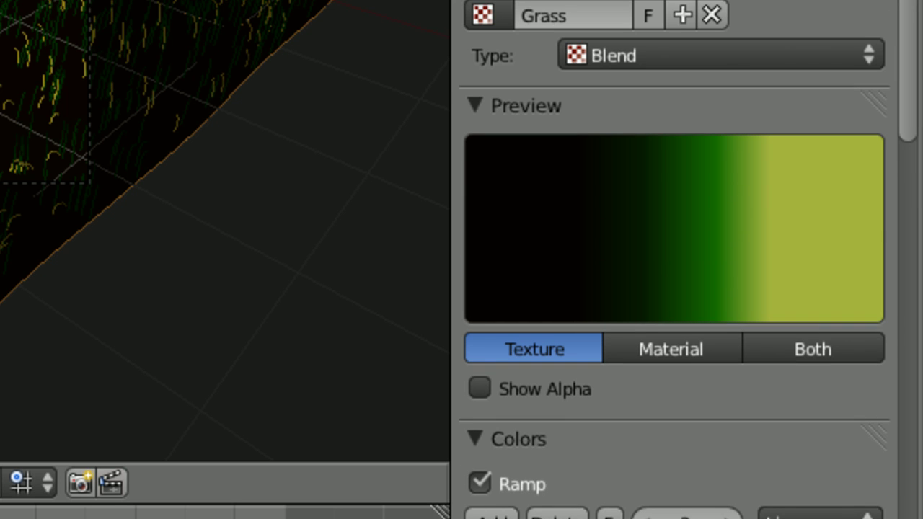
{"action": "left_click_drag", "start_coordinate": [906, 15], "coordinate": [900, 247]}
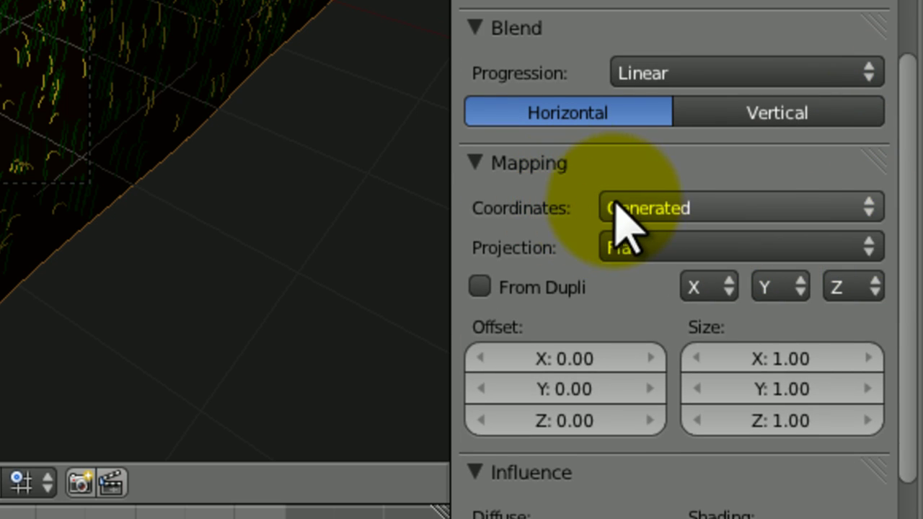
{"action": "left_click", "coordinate": [631, 201]}
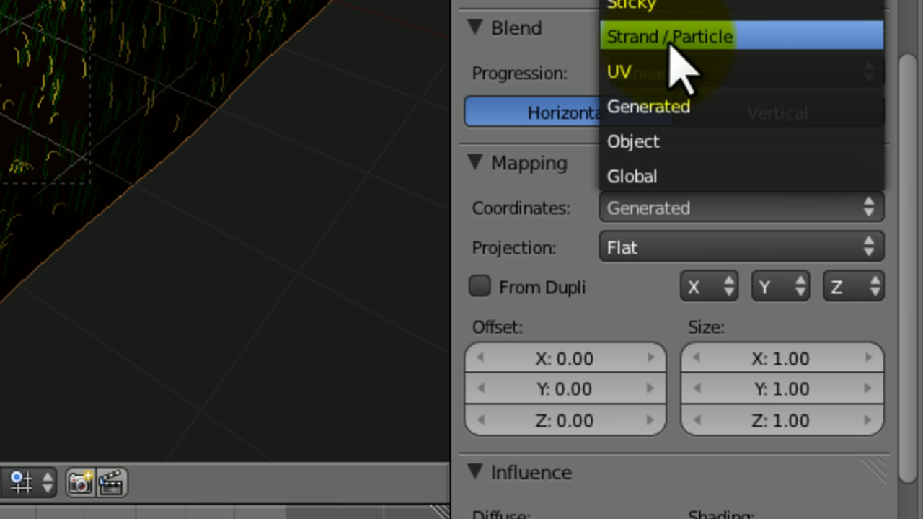
{"action": "left_click", "coordinate": [713, 37]}
{"action": "left_click_drag", "start_coordinate": [913, 185], "coordinate": [912, 43]}
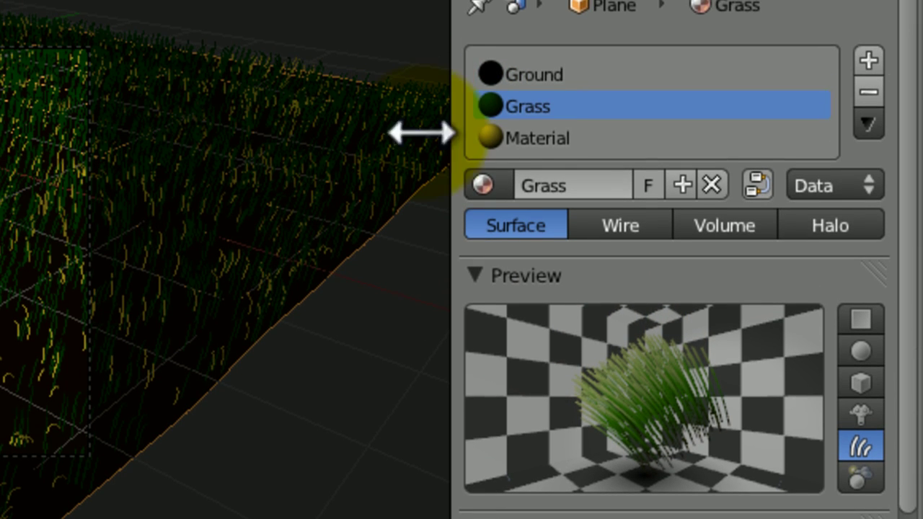
Select the third material slot and rename its material to 'Long Grass'.
{"action": "left_click", "coordinate": [505, 137]}
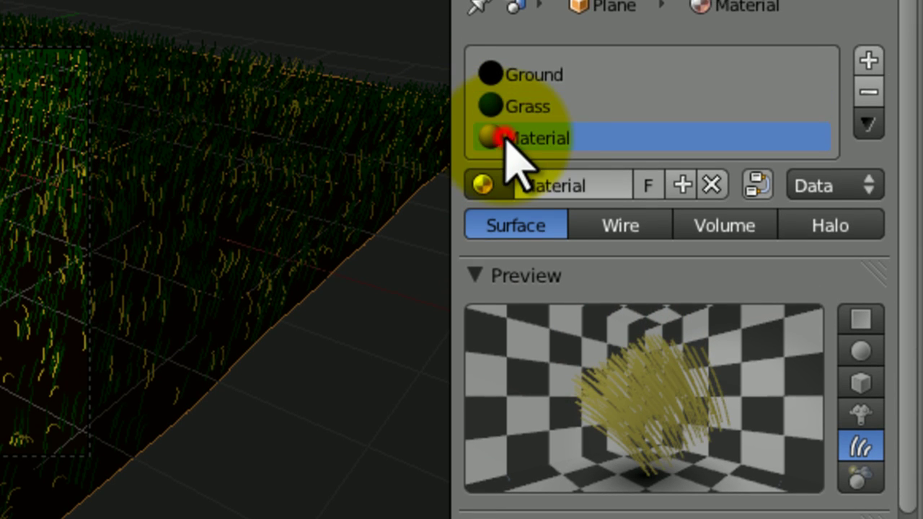
{"action": "double_click", "coordinate": [545, 181]}
{"action": "type", "text": "Long G"}
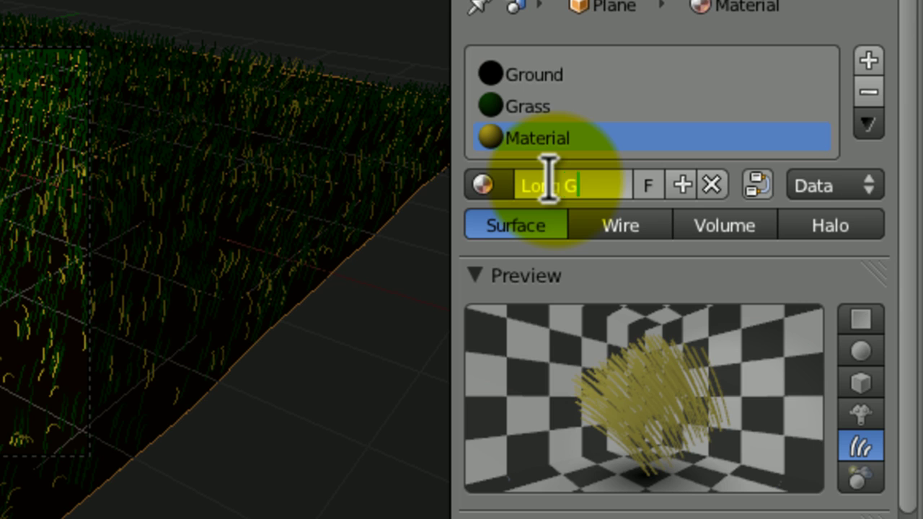
{"action": "type", "text": "rass"}
{"action": "key", "text": "Return"}
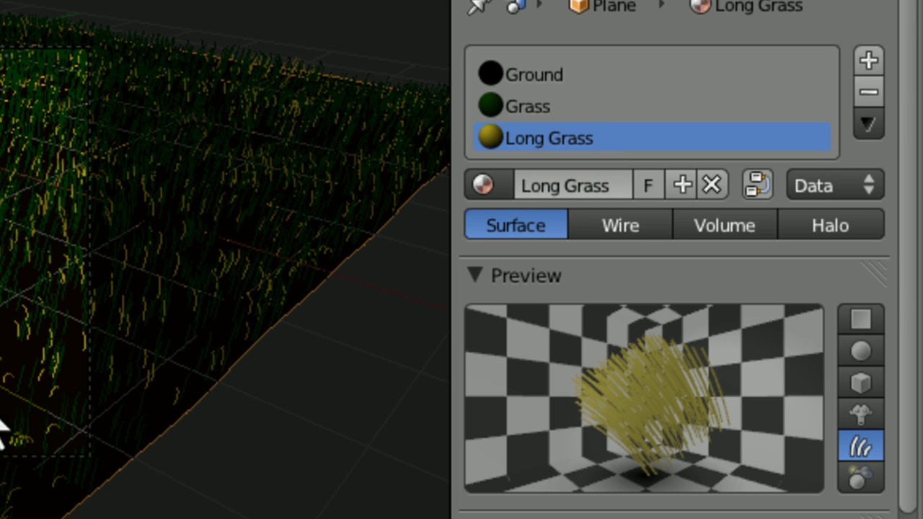
Reuse the Grass texture, make it single-user, and rename the copy 'Long Grass'.
{"action": "left_click", "coordinate": [840, 2]}
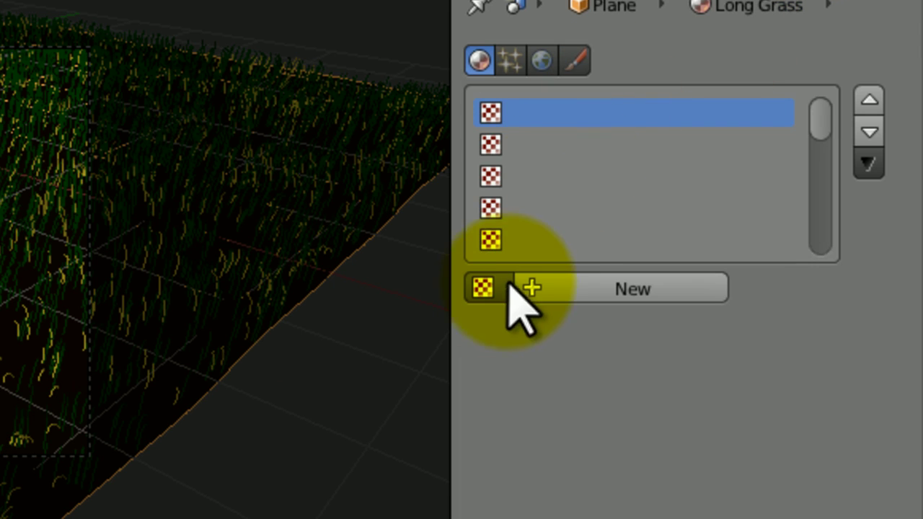
{"action": "left_click", "coordinate": [482, 288]}
{"action": "left_click", "coordinate": [488, 368]}
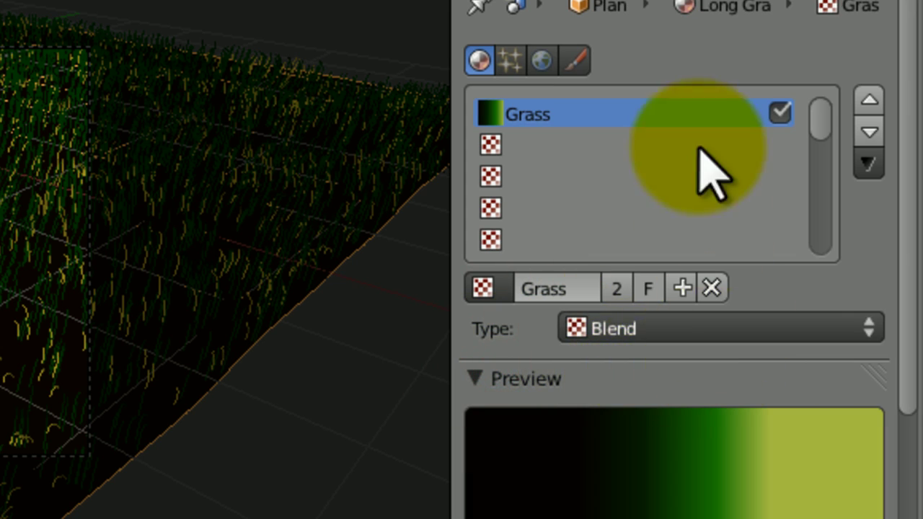
{"action": "left_click", "coordinate": [616, 288]}
{"action": "double_click", "coordinate": [598, 288]}
{"action": "type", "text": "Lo"}
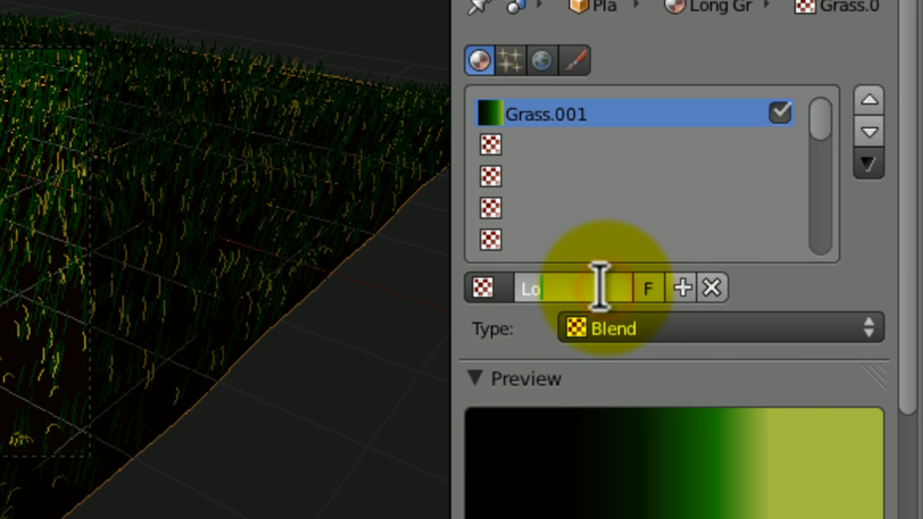
{"action": "type", "text": "ng Grass"}
{"action": "key", "text": "Return"}
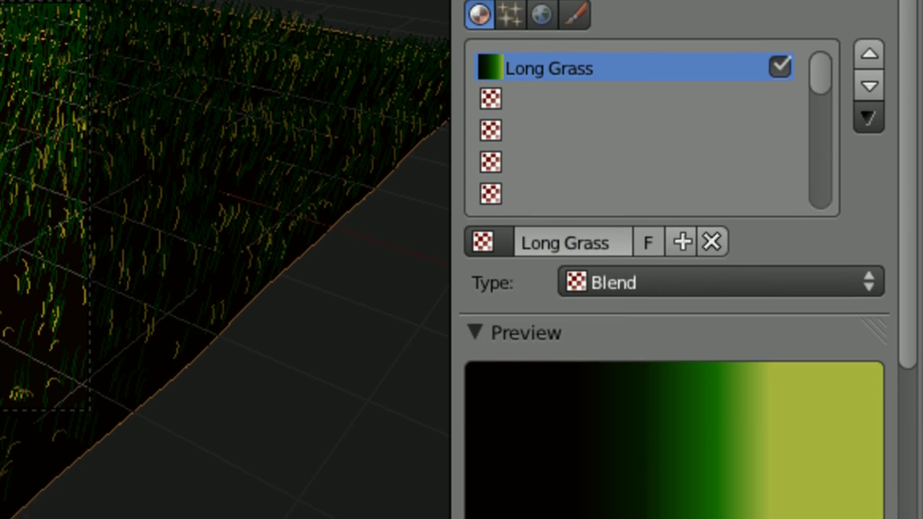
Shift the ramp stops: right stop to about 0.54, middle stop to 0.244.
{"action": "left_click", "coordinate": [598, 478]}
{"action": "left_click_drag", "start_coordinate": [745, 402], "coordinate": [675, 397]}
{"action": "left_click_drag", "start_coordinate": [578, 405], "coordinate": [567, 405]}
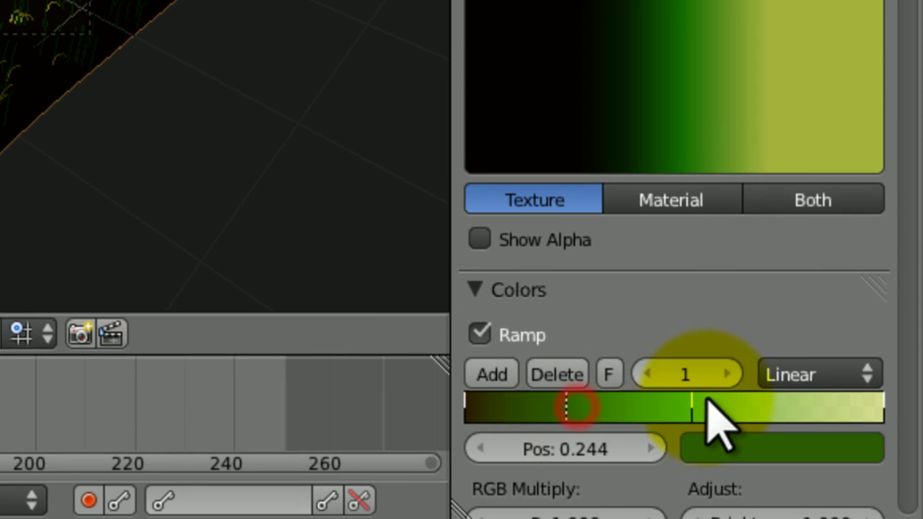
{"action": "left_click_drag", "start_coordinate": [692, 405], "coordinate": [690, 405]}
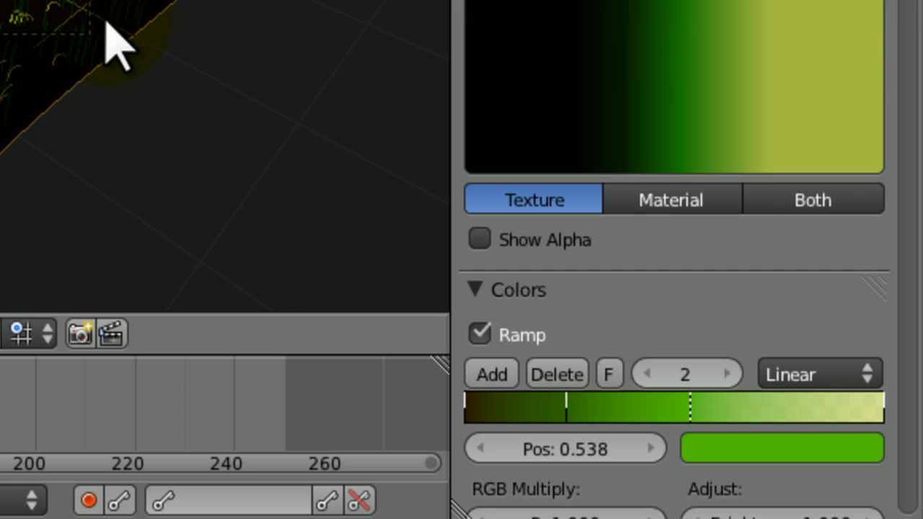
Set the Long Grass texture's coordinates to Strand / Particle.
{"action": "left_click", "coordinate": [772, 0]}
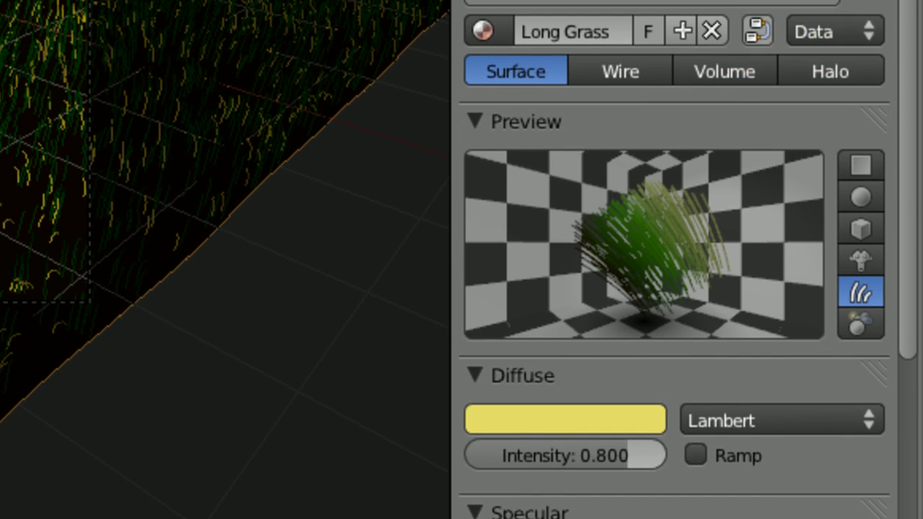
{"action": "left_click", "coordinate": [807, 0]}
{"action": "left_click_drag", "start_coordinate": [907, 134], "coordinate": [906, 476]}
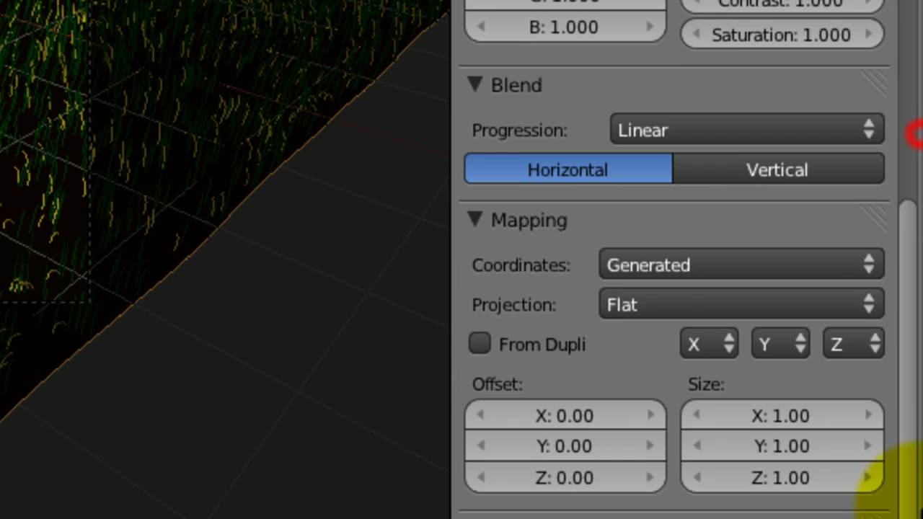
{"action": "left_click", "coordinate": [735, 249]}
{"action": "left_click", "coordinate": [721, 88]}
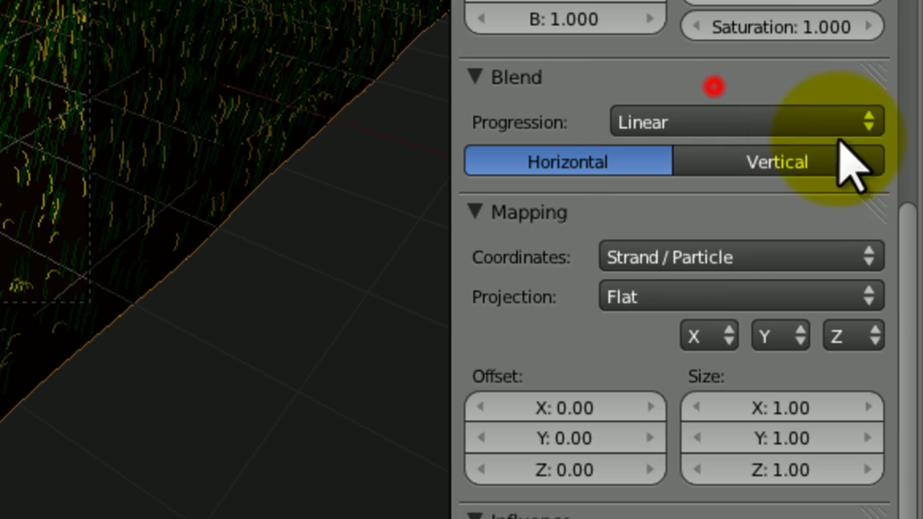
{"action": "left_click_drag", "start_coordinate": [909, 285], "coordinate": [894, 4]}
{"action": "left_click", "coordinate": [772, 0]}
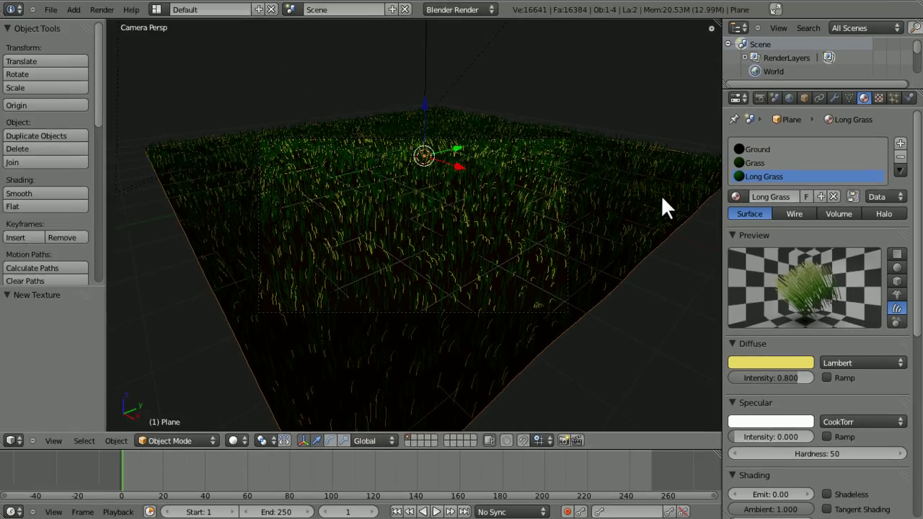
Render the current frame with F12, then restore the window from fullscreen.
{"action": "key", "text": "F12"}
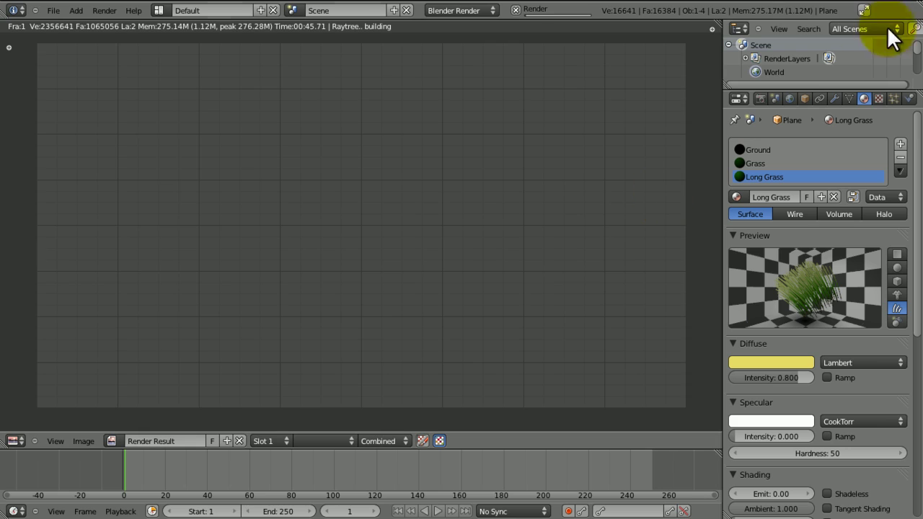
{"action": "left_click", "coordinate": [864, 11]}
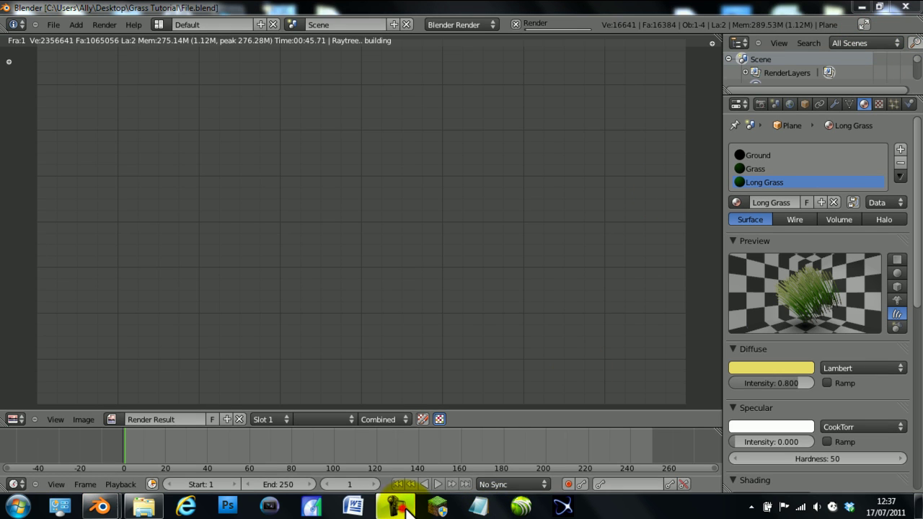
{"action": "left_click", "coordinate": [482, 509]}
{"action": "left_click", "coordinate": [855, 441]}
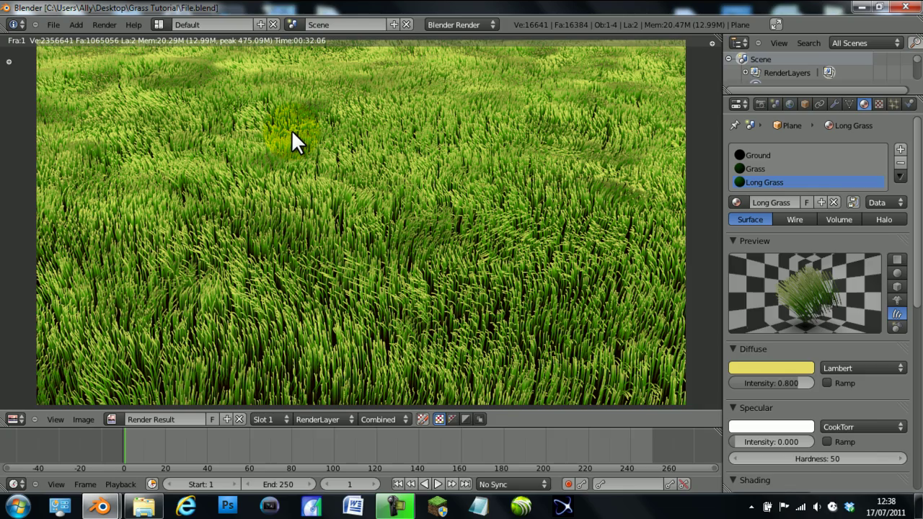
Return Blender to fullscreen and maximise the render view with Ctrl+Up.
{"action": "left_click", "coordinate": [776, 25]}
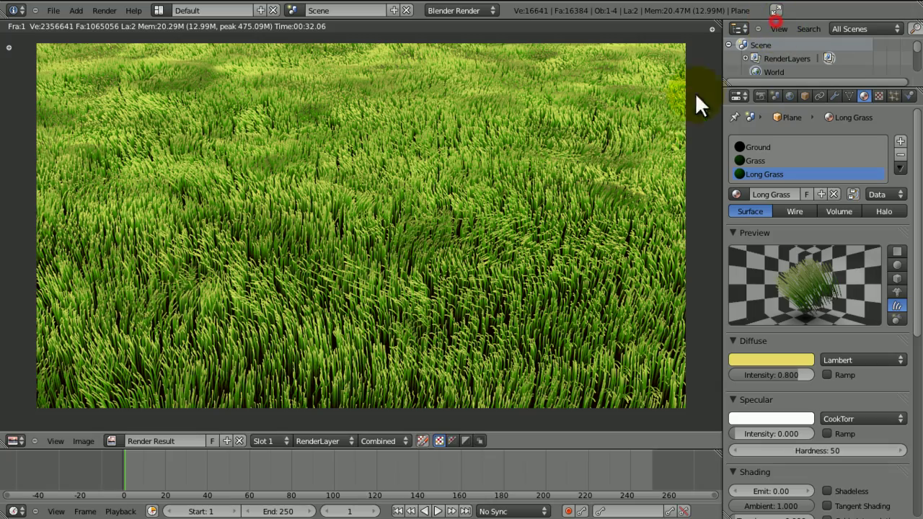
{"action": "key", "text": "ctrl+Up"}
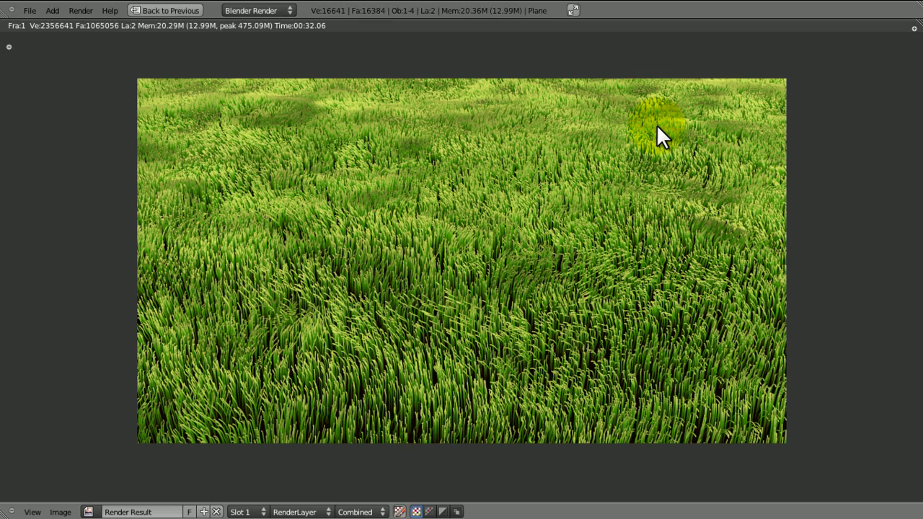